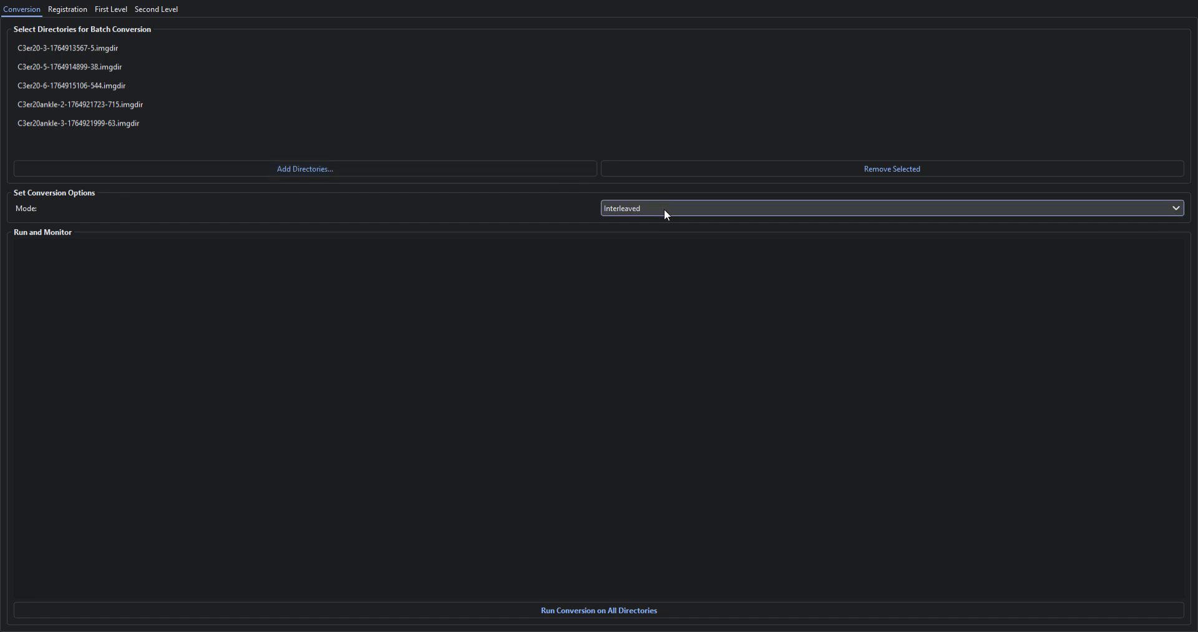
Run the batch conversion on all listed directories in Interleaved mode and check the end of its log
left_click(598, 613)
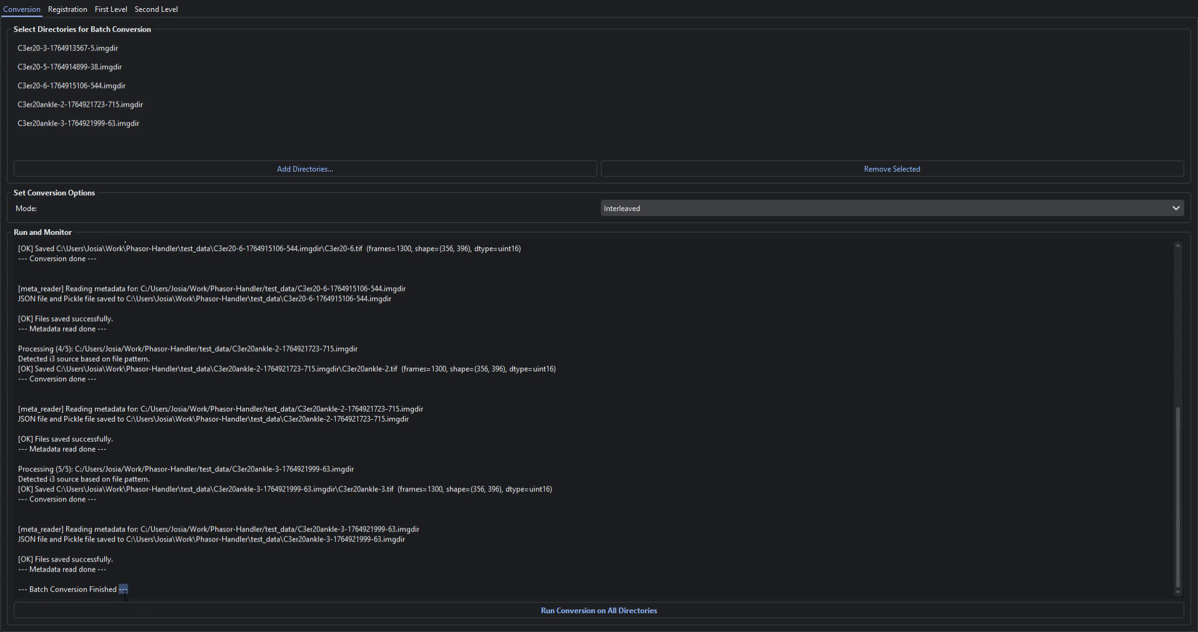
left_click_drag(146, 593, 28, 592)
Start the registration of the five listed directories with the existing Suite2p parameters
left_click(67, 9)
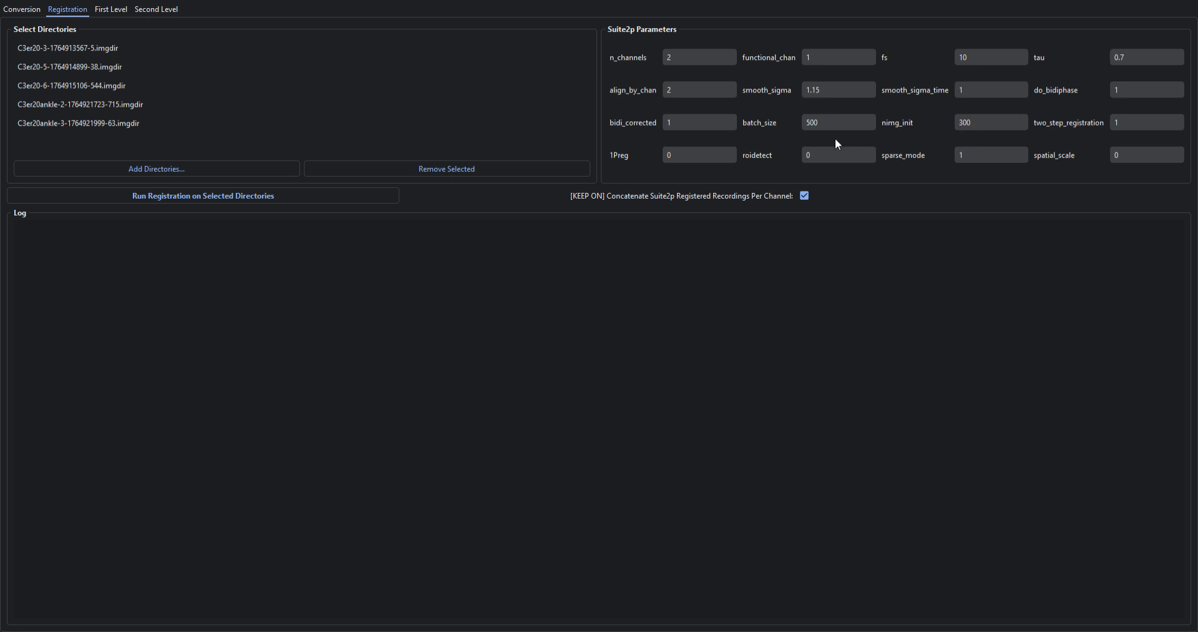
left_click(975, 61)
left_click_drag(976, 63, 932, 69)
left_click(217, 196)
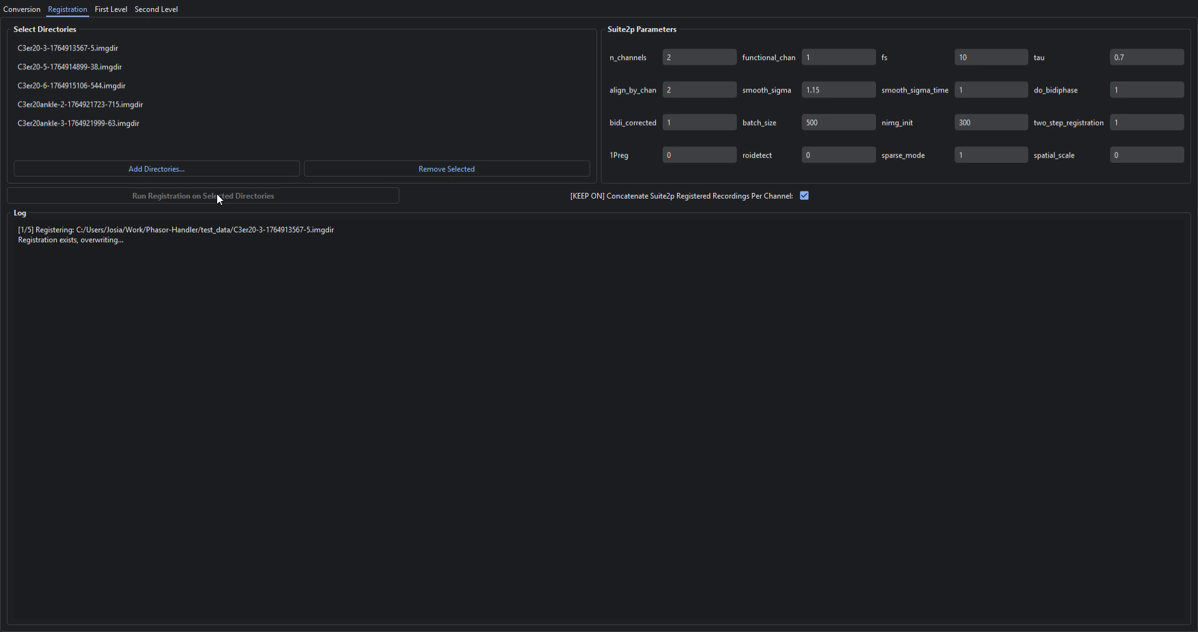
Open the C3er20-3 recording for first-level analysis and display its standard deviation projection
left_click(104, 13)
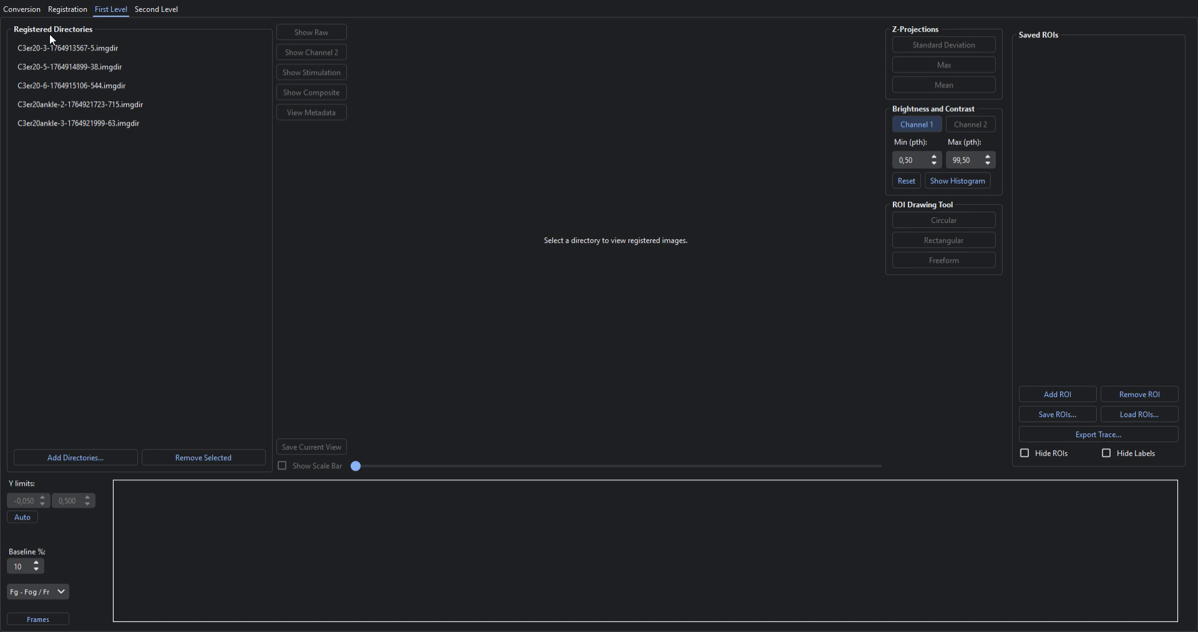
left_click(68, 10)
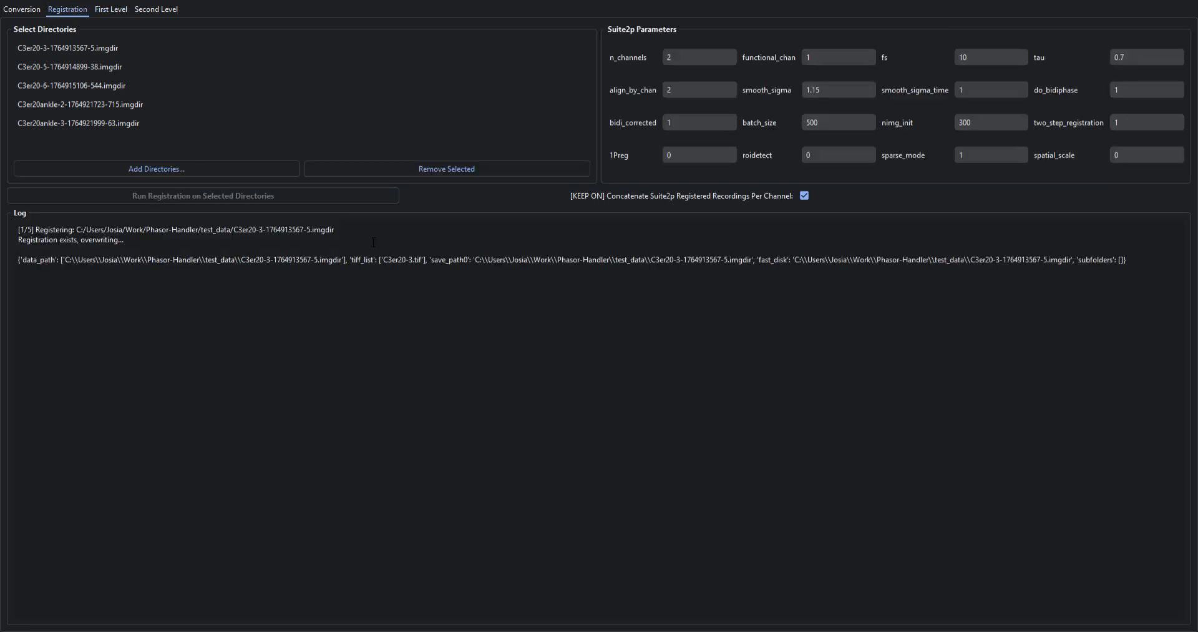
left_click(105, 10)
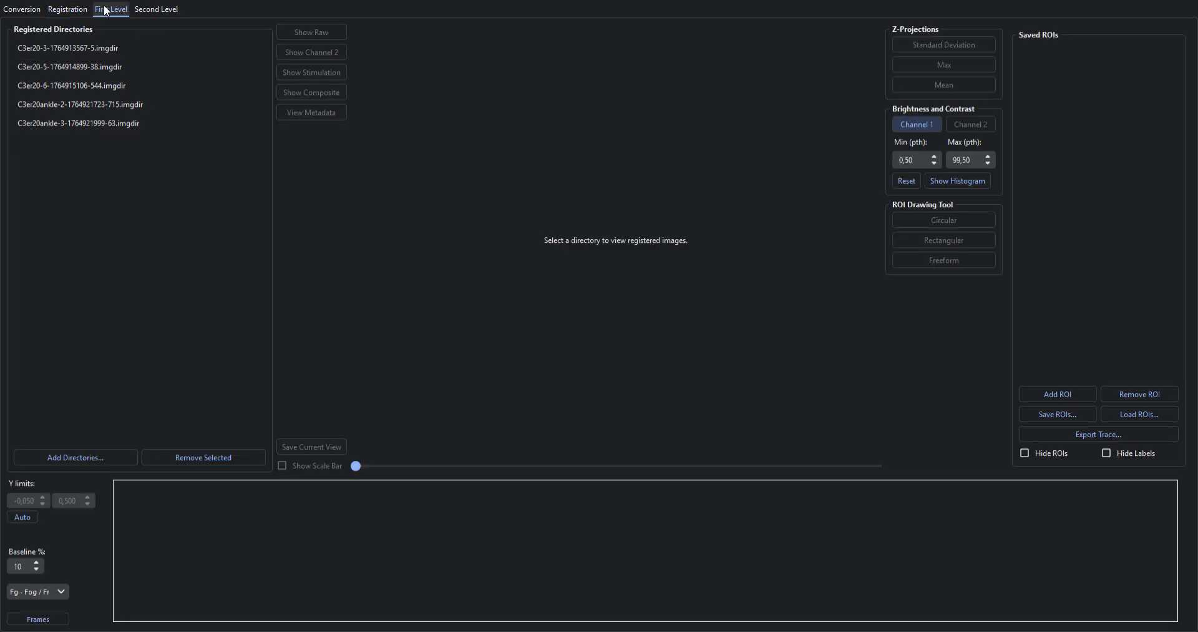
left_click(125, 48)
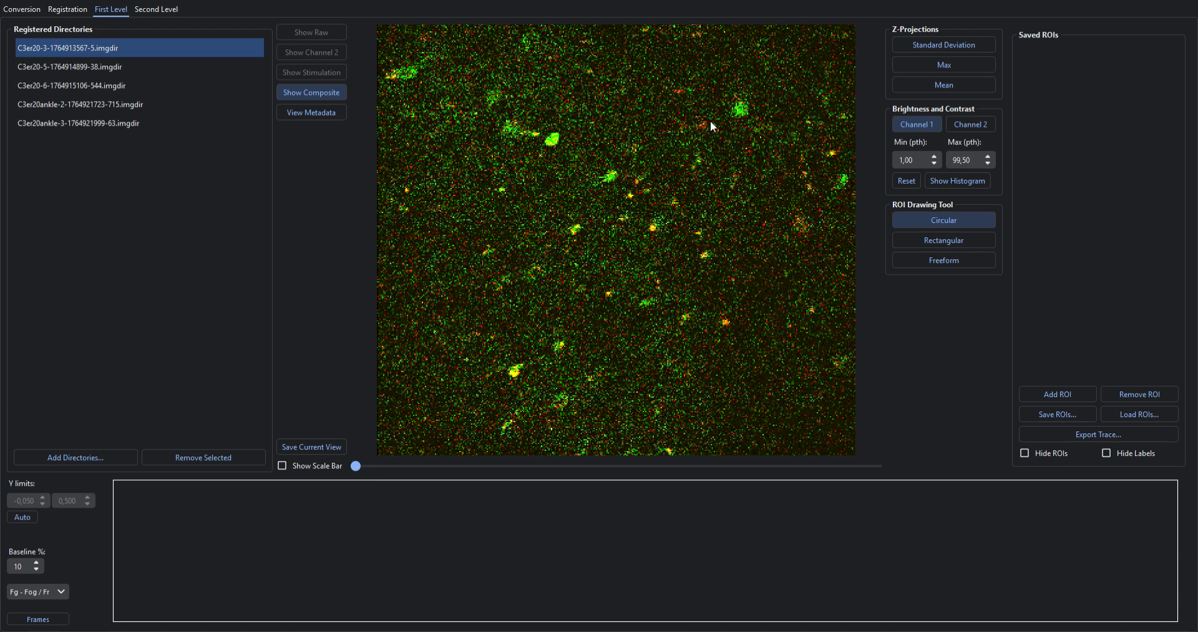
left_click(945, 45)
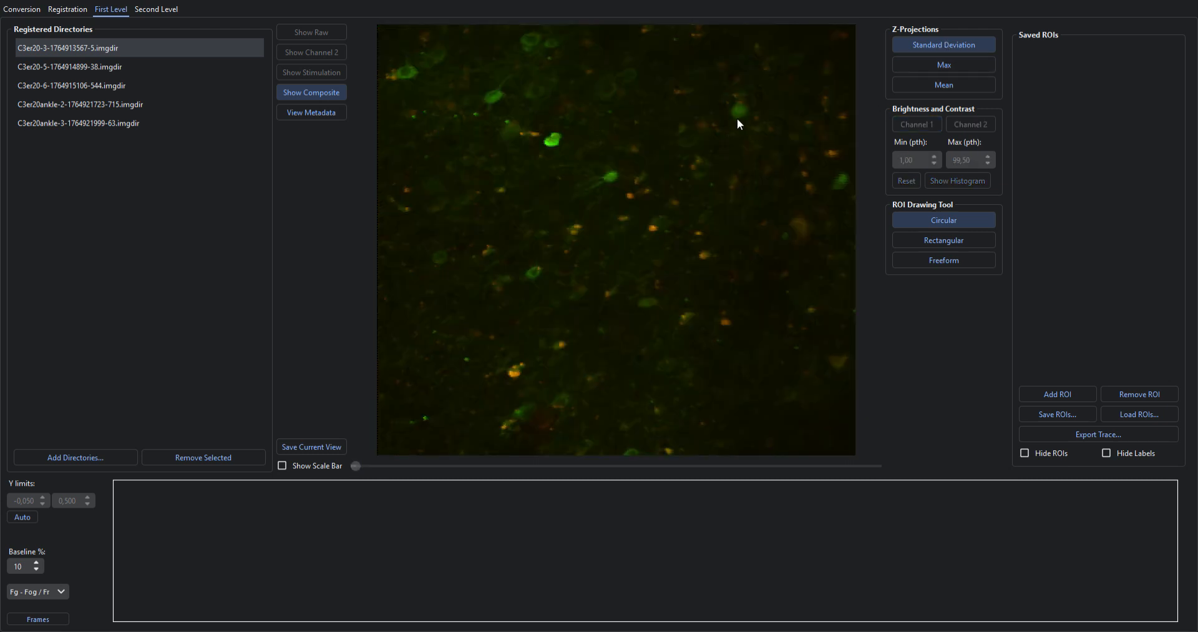
Compare the max and mean projections of the recording and return to the standard deviation projection
left_click(964, 65)
left_click(964, 85)
left_click(969, 45)
Draw a circular ROI around the bright green cell in the upper middle of the image and redraw it as a wide ellipse
left_click(957, 240)
left_click(960, 258)
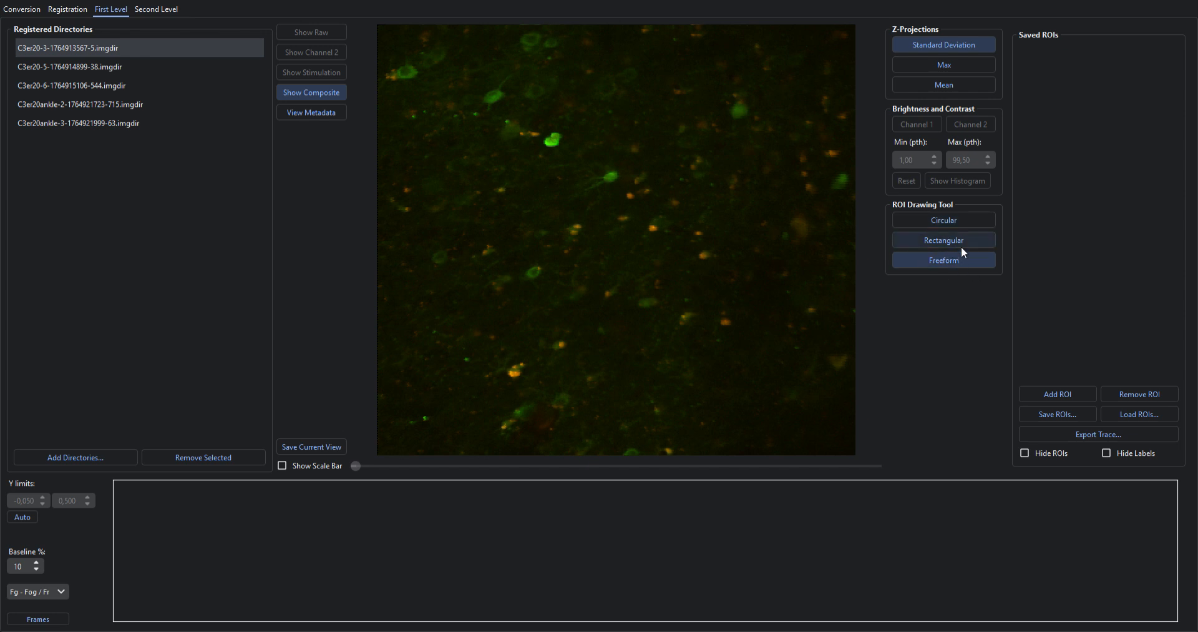
left_click(954, 222)
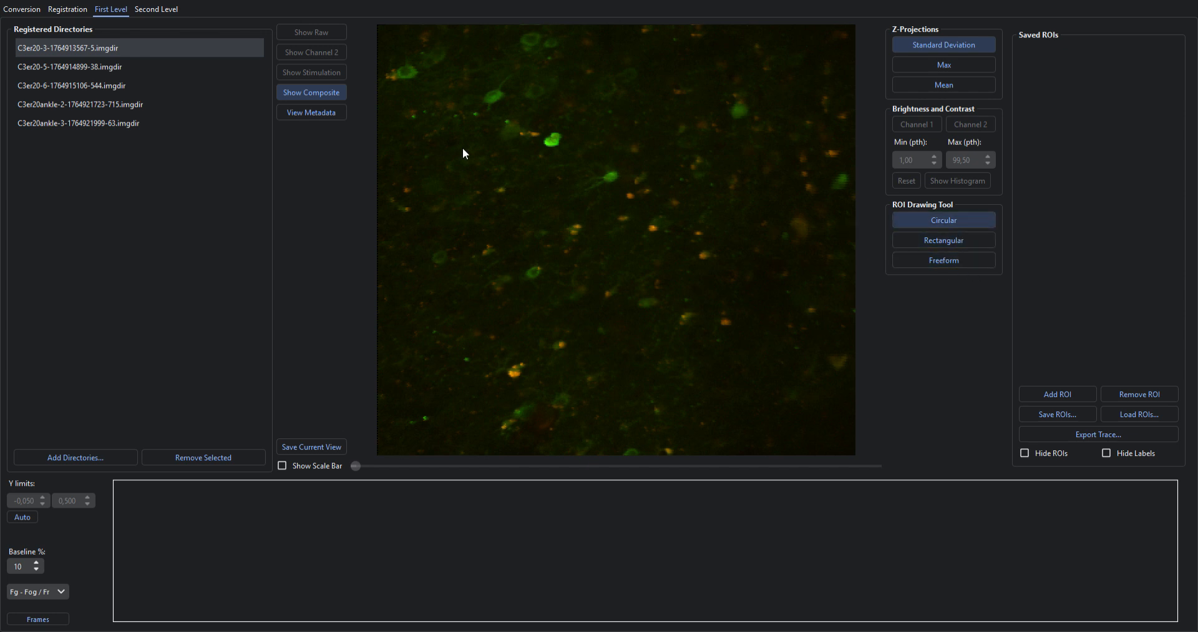
left_click(565, 128)
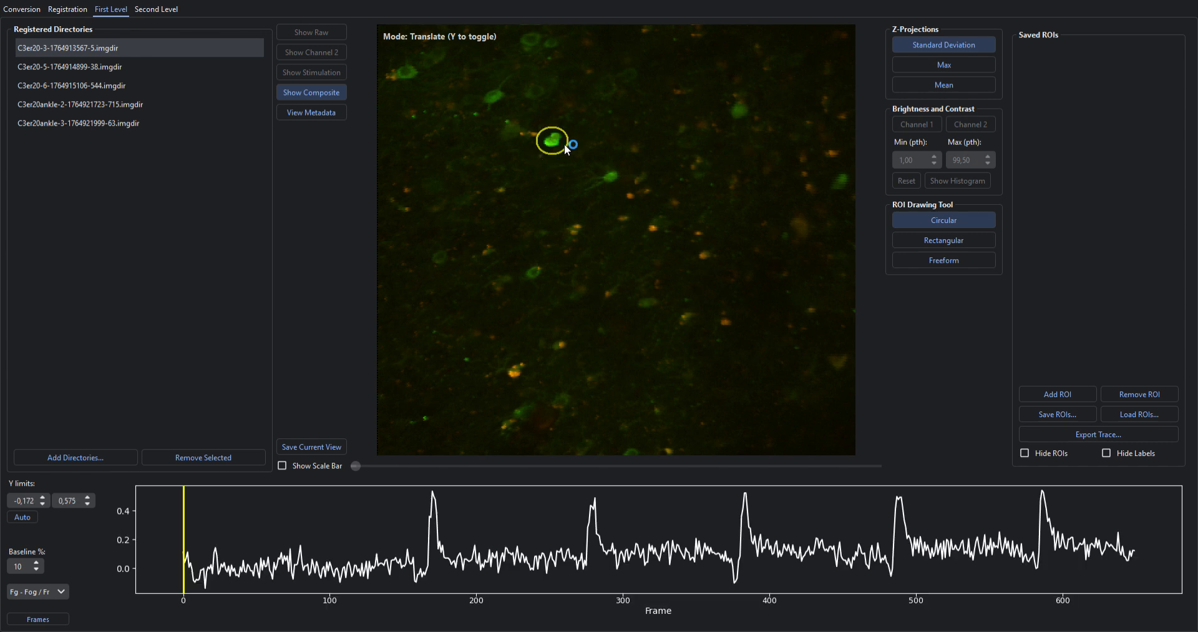
mouse_move(546, 149)
left_mouse_down()
mouse_move(688, 170)
mouse_move(633, 129)
mouse_move(606, 152)
mouse_move(510, 143)
mouse_move(516, 166)
mouse_move(490, 166)
mouse_move(751, 148)
mouse_move(815, 167)
mouse_move(515, 120)
mouse_move(567, 140)
left_mouse_up()
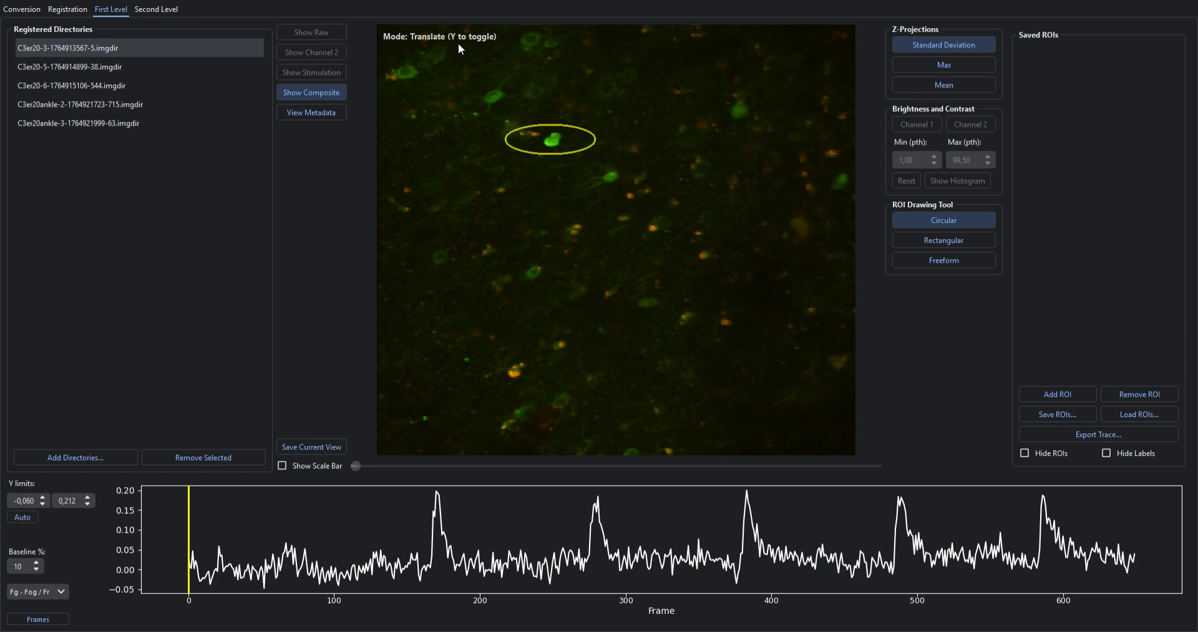
Tilt the elliptical ROI by toggling its edit mode, and move it below the bright green cell
key("y")
mouse_move(589, 145)
left_mouse_down()
mouse_move(581, 175)
mouse_move(569, 163)
mouse_move(579, 187)
mouse_move(508, 159)
mouse_move(530, 152)
mouse_move(586, 235)
mouse_move(475, 260)
mouse_move(524, 159)
mouse_move(555, 148)
mouse_move(554, 186)
mouse_move(614, 194)
mouse_move(463, 76)
mouse_move(478, 155)
mouse_move(535, 164)
mouse_move(543, 136)
mouse_move(602, 139)
mouse_move(736, 244)
mouse_move(675, 212)
mouse_move(594, 202)
left_mouse_up()
key("y")
key("y")
key("y")
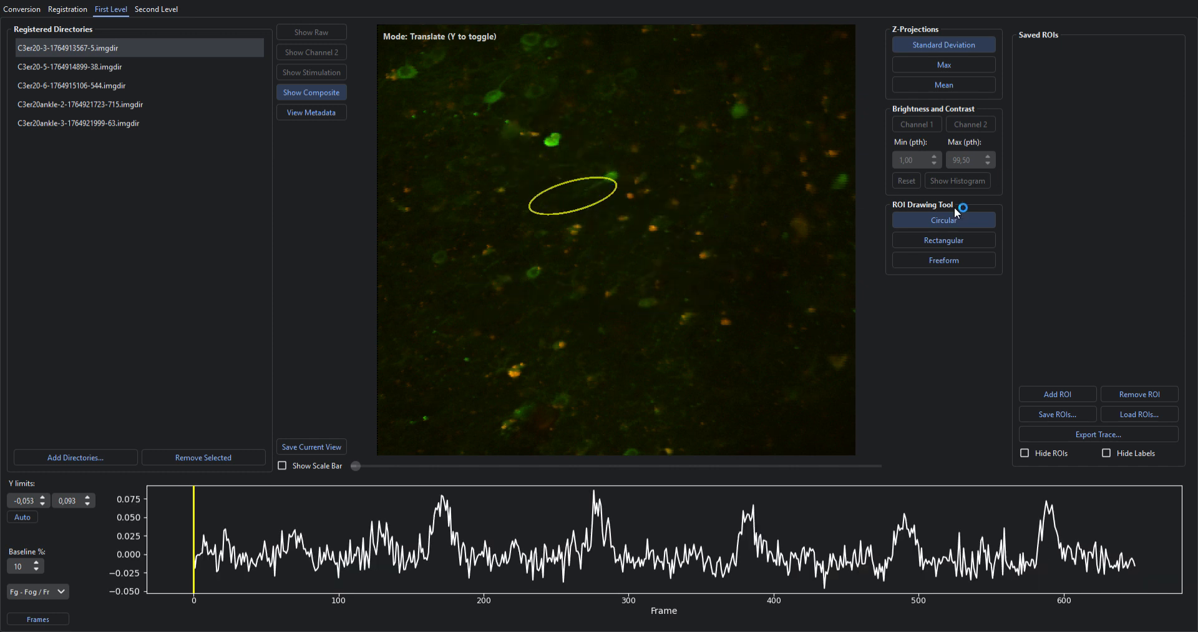
Draw four freeform ROIs forming a face, with a large outline, two eyes and a mouth, and save each one
left_click(986, 263)
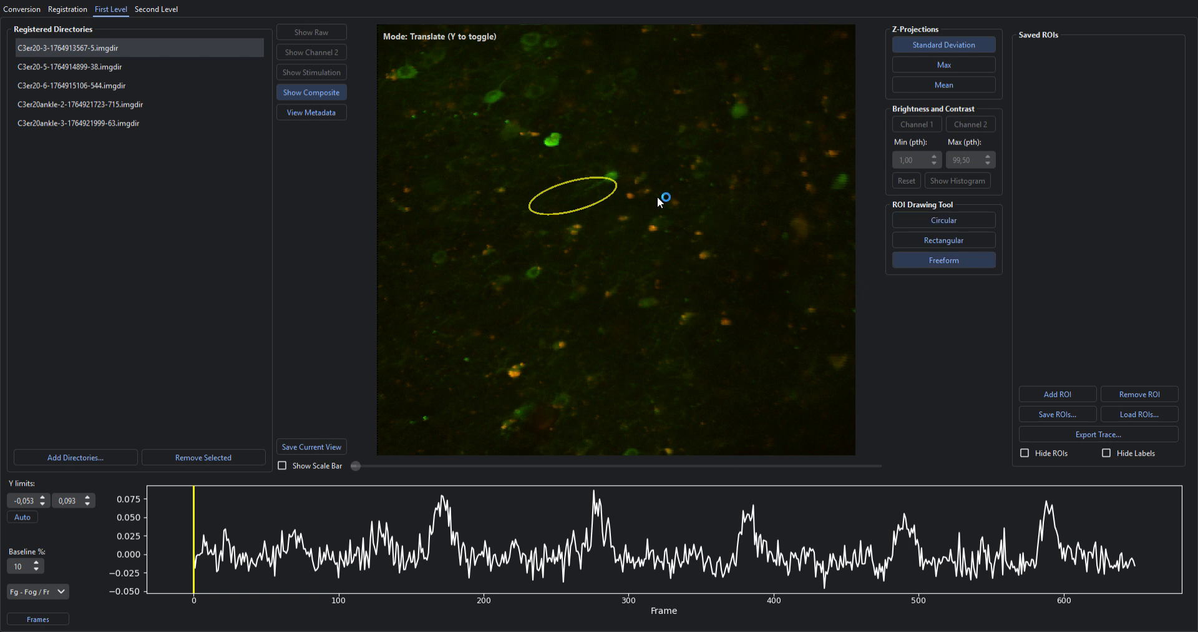
mouse_move(628, 162)
left_mouse_down()
mouse_move(656, 240)
mouse_move(697, 186)
left_mouse_up()
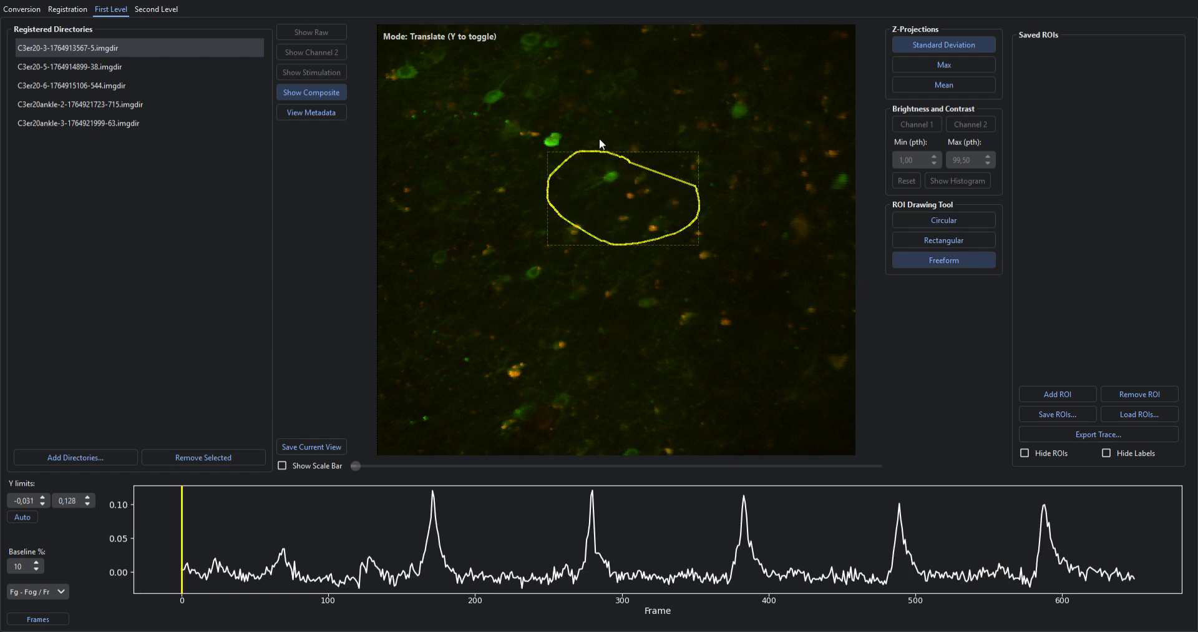
mouse_move(638, 71)
left_mouse_down()
mouse_move(420, 155)
mouse_move(477, 278)
mouse_move(695, 155)
mouse_move(674, 131)
left_mouse_up()
key("r")
mouse_move(532, 118)
left_mouse_down()
mouse_move(519, 118)
mouse_move(543, 112)
left_mouse_up()
key("r")
mouse_move(629, 134)
left_mouse_down()
mouse_move(609, 147)
mouse_move(631, 117)
left_mouse_up()
key("r")
left_click_drag(533, 220, 689, 252)
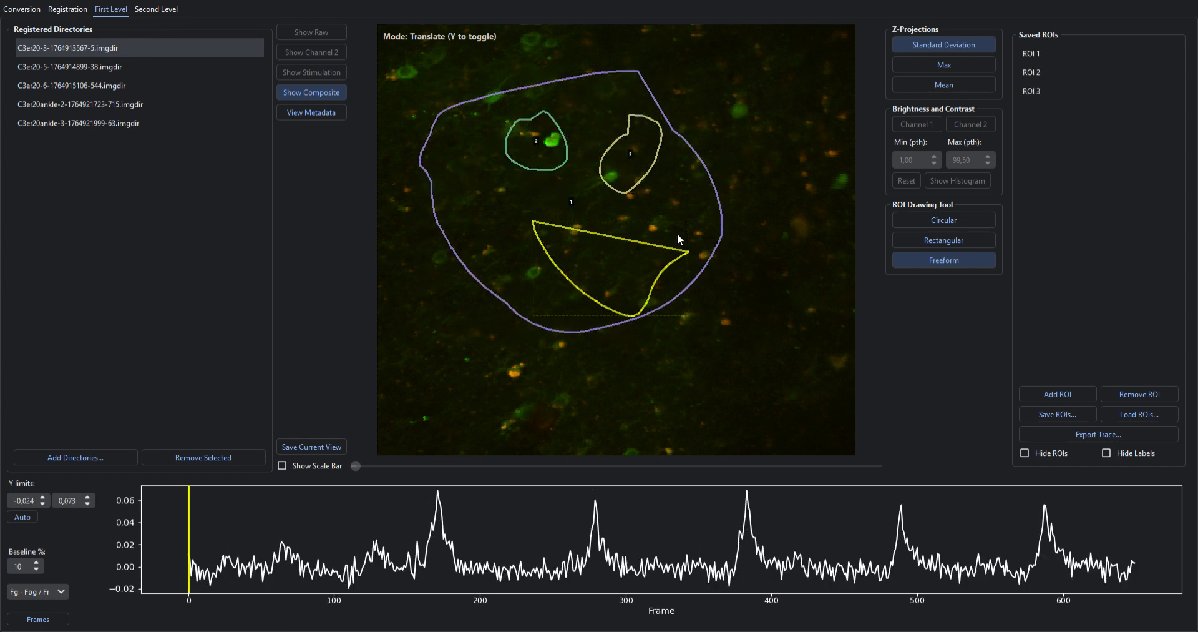
key("r")
Select the four saved face ROIs together and clear them from the image and the saved list
left_click(1025, 53)
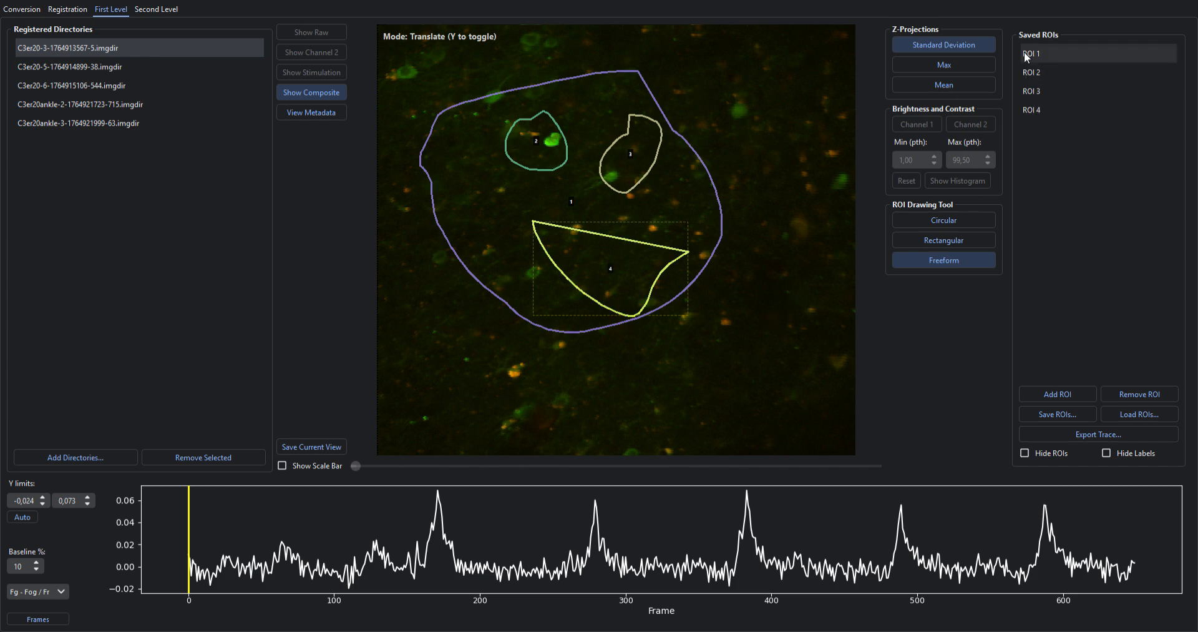
left_click(1027, 106, "shift")
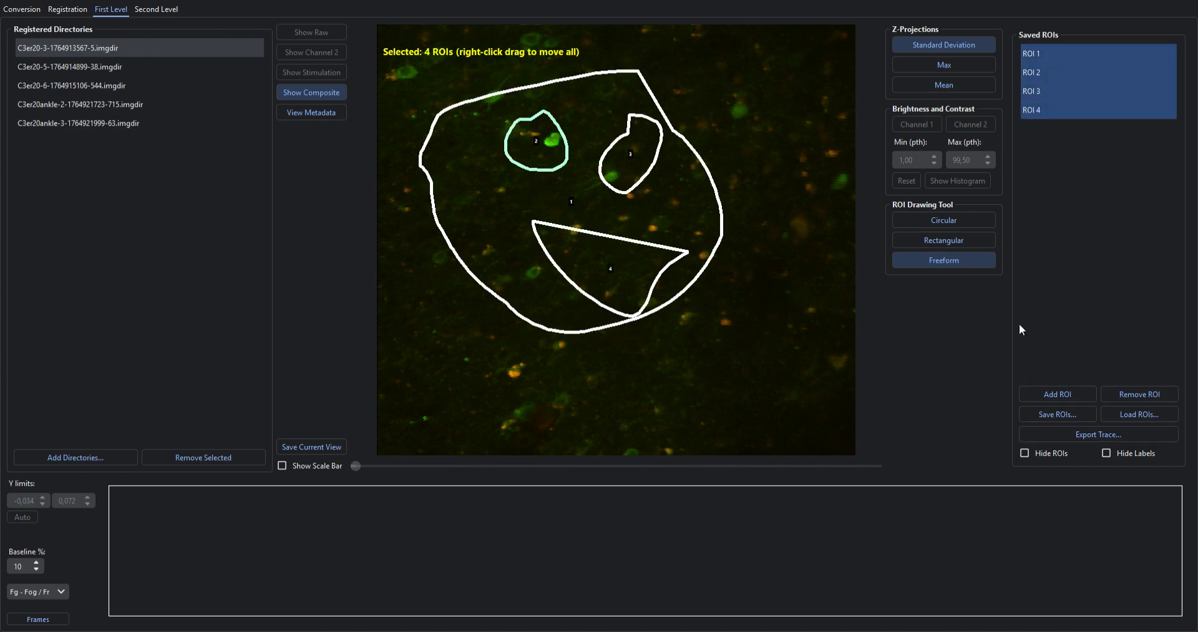
key("Escape")
right_click(714, 223)
key("Escape")
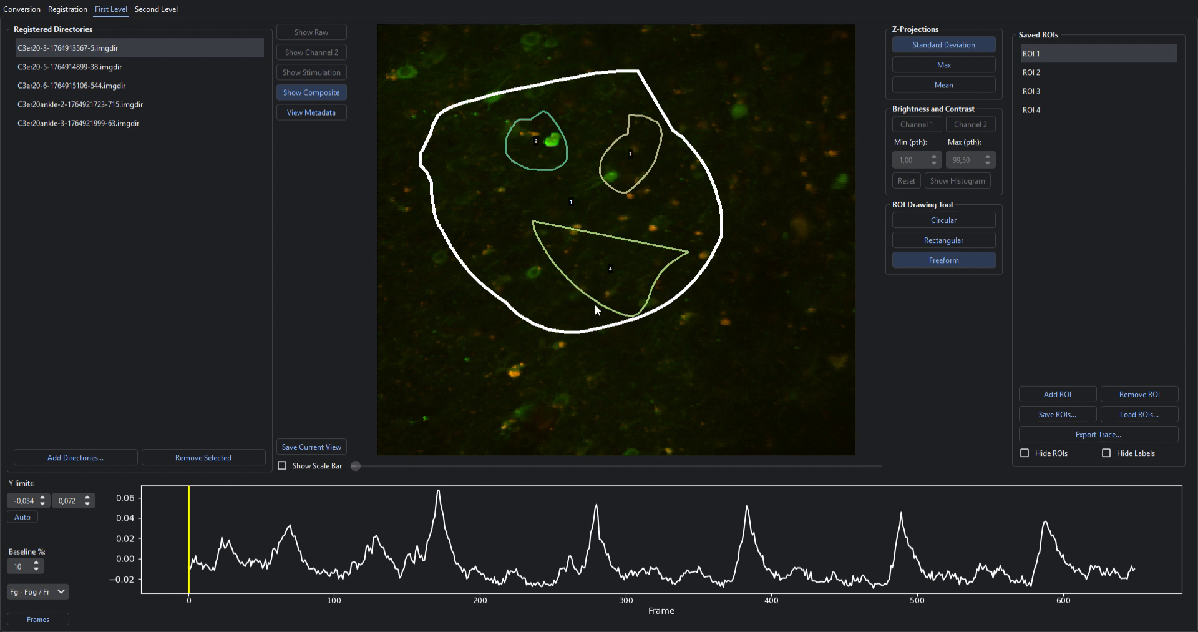
left_click(595, 326)
Draw and save three separate freeform ROIs around the middle and upper-right areas of the image
left_click_drag(596, 161, 586, 208)
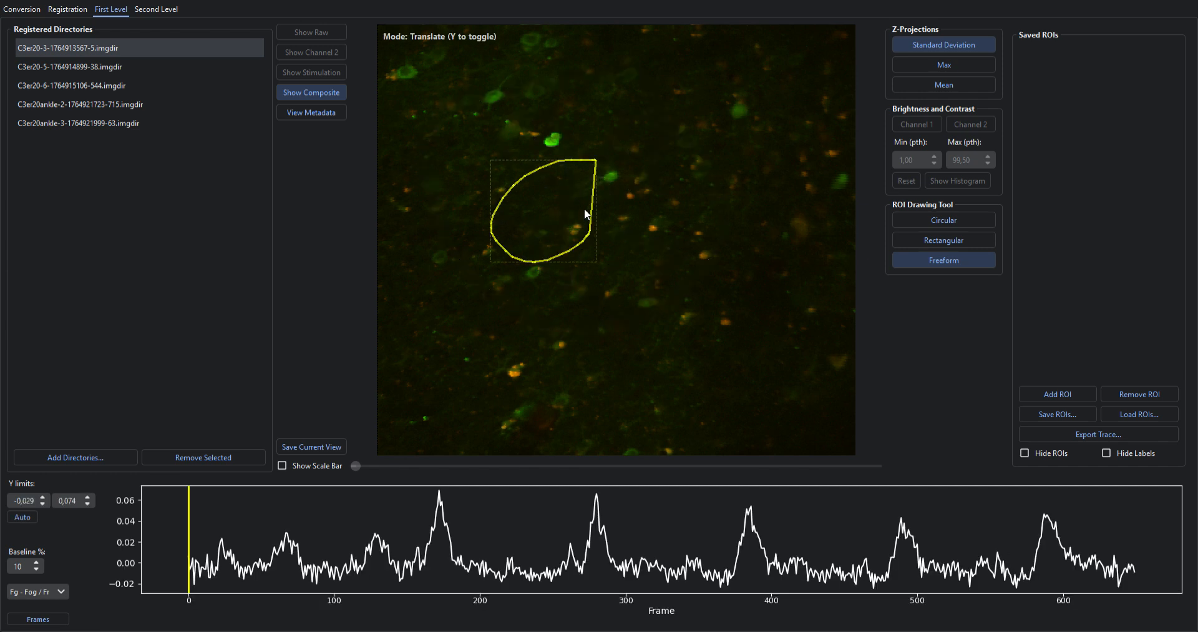
left_click_drag(685, 223, 740, 275)
mouse_move(746, 136)
left_mouse_down()
mouse_move(705, 166)
mouse_move(794, 164)
left_mouse_up()
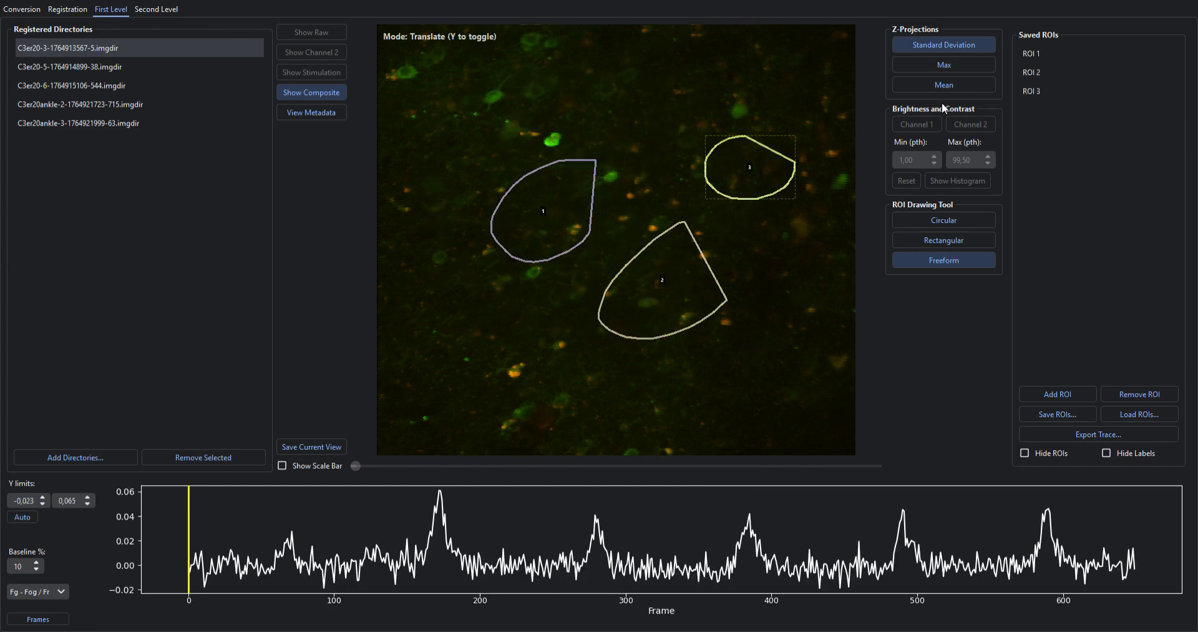
Select ROI 1 to ROI 3 together and remove them from the saved ROIs
left_click(1036, 53)
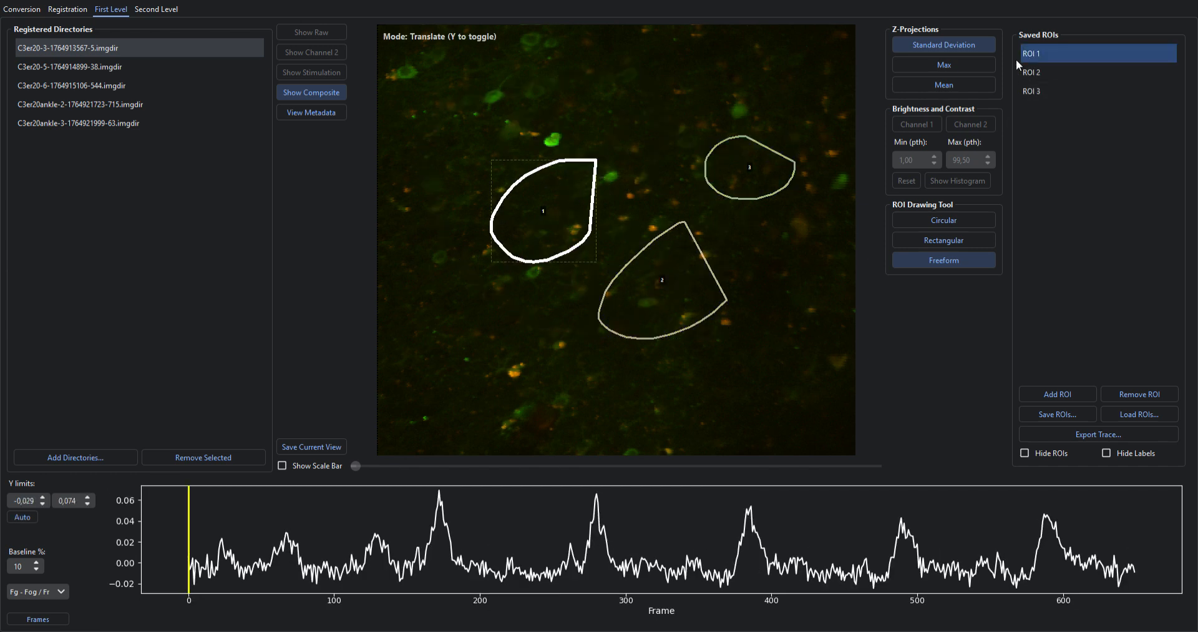
left_click(1033, 92, "shift")
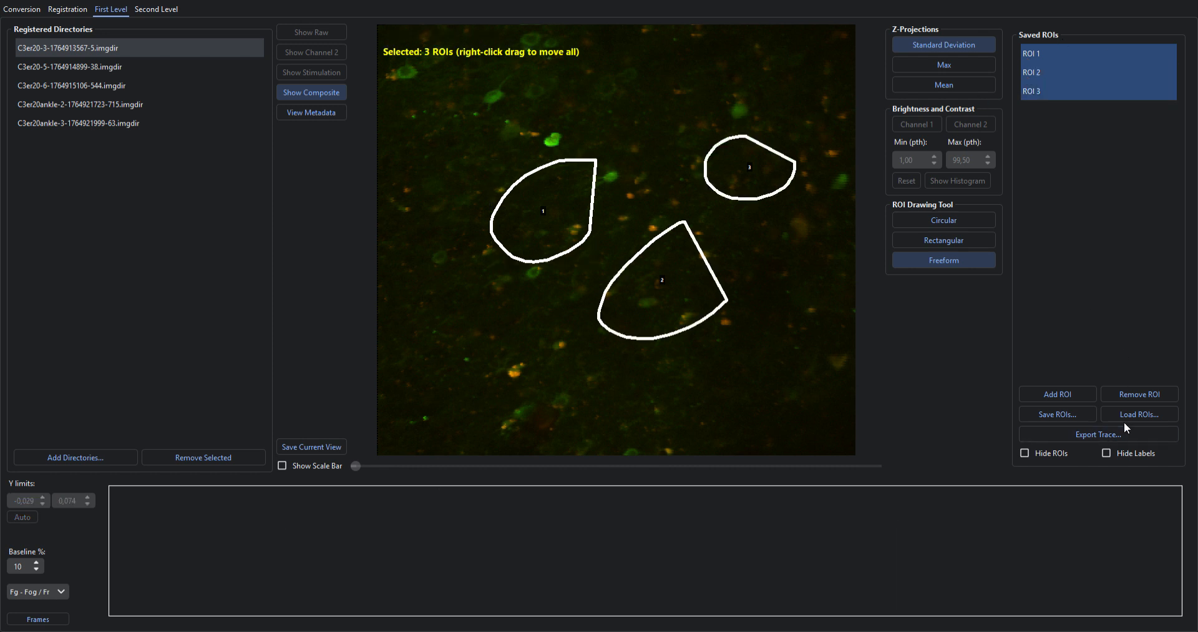
left_click(1132, 391)
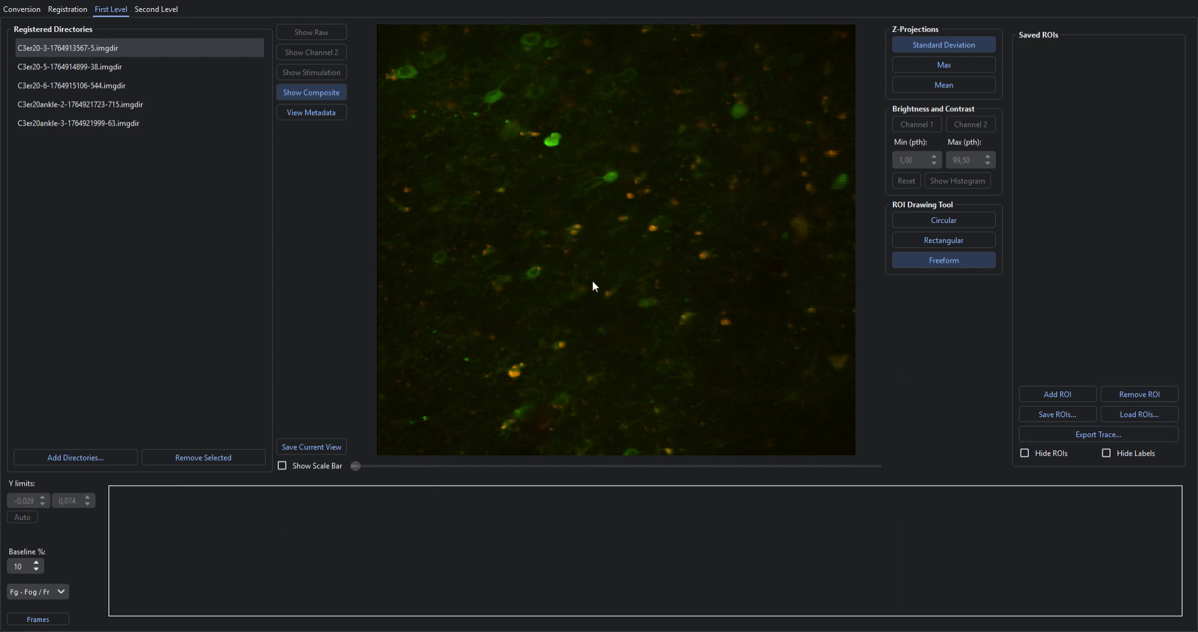
Check the end of the registration log for the completion of the batch
left_click(67, 8)
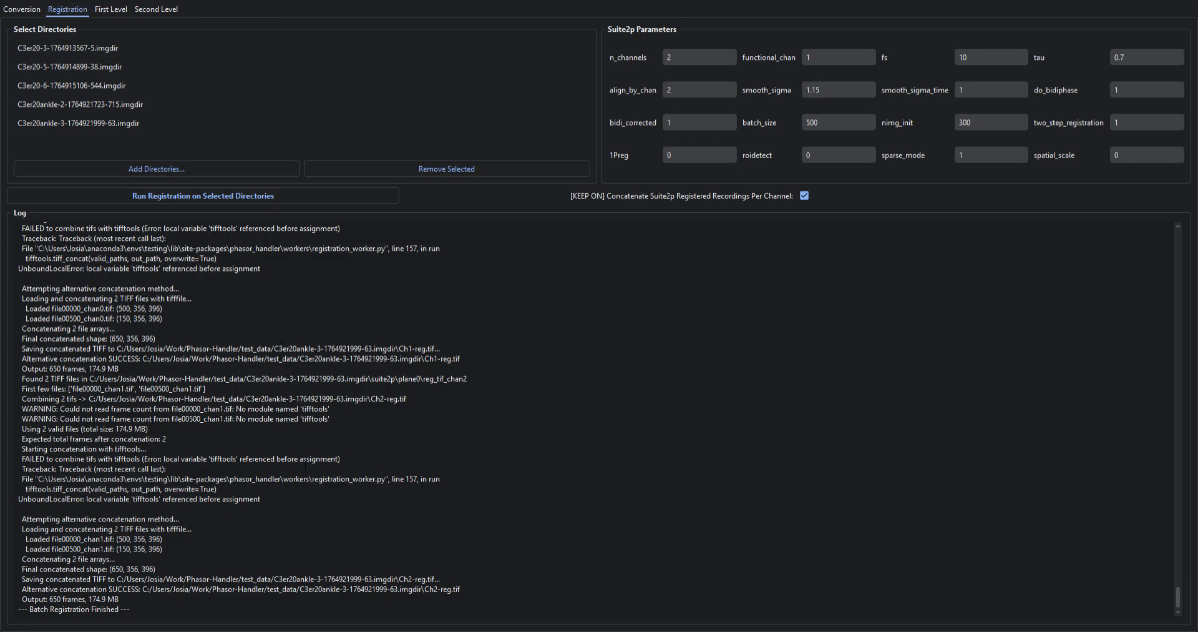
left_click_drag(18, 610, 131, 609)
left_click(125, 603)
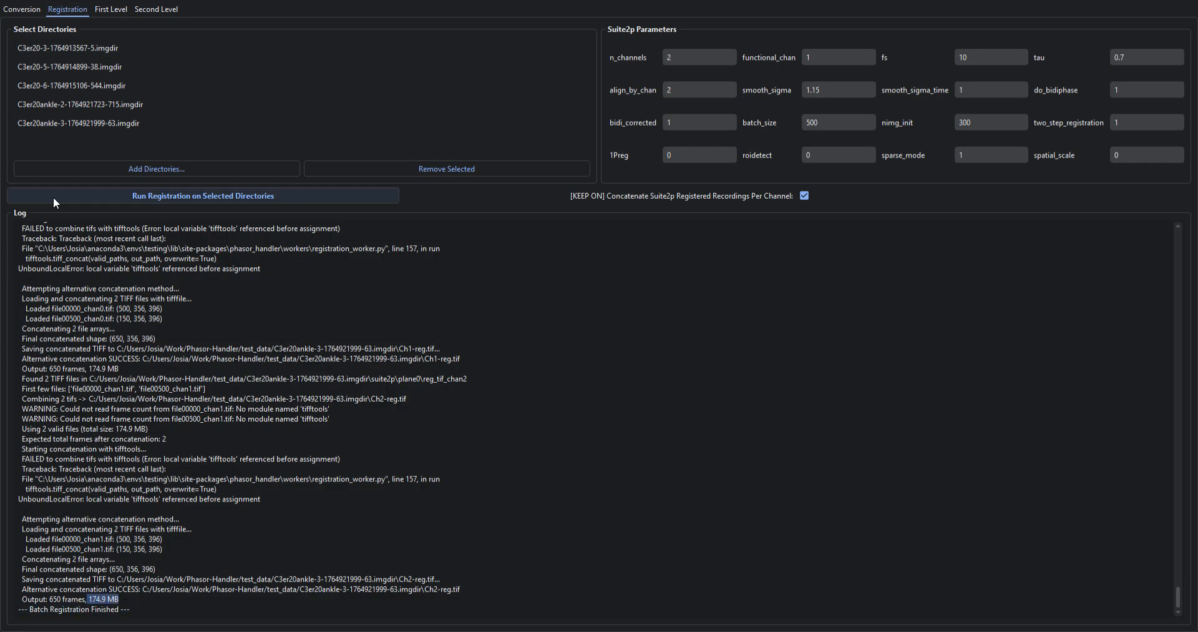
Open the C3er20-5 recording in the first-level analysis, return to C3er20-3 and dismiss the circular ROI
left_click(98, 11)
left_click(95, 59)
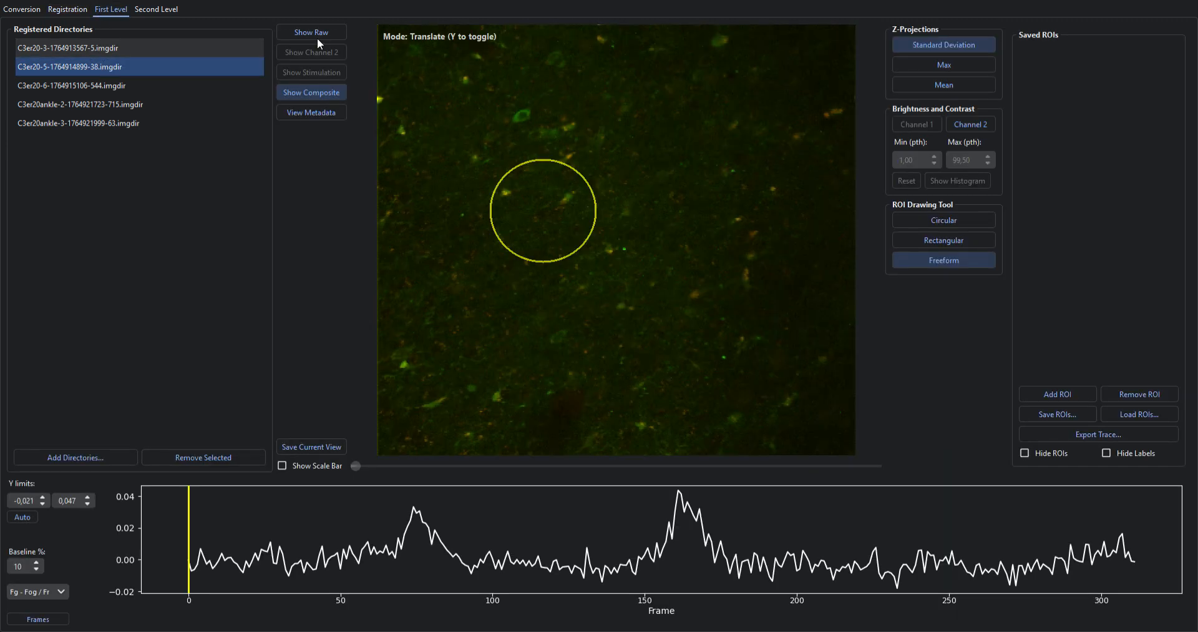
key("Up")
left_click(489, 130)
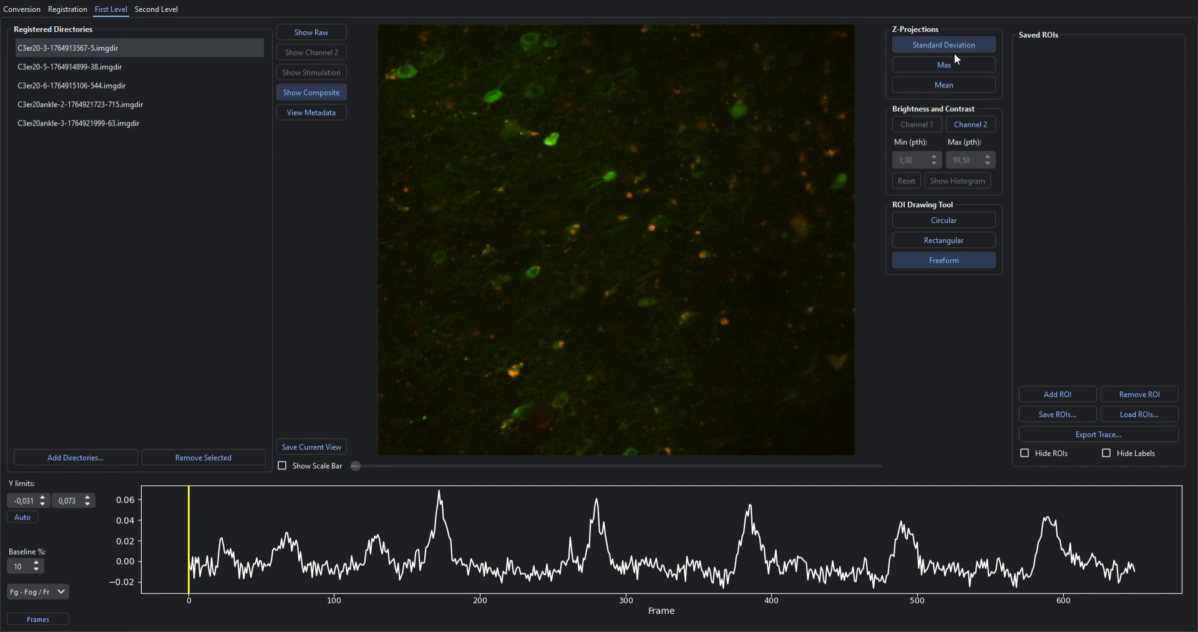
Compare the raw and registered images of C3er20-3 by switching between them, ending on the registered view
left_click(339, 33)
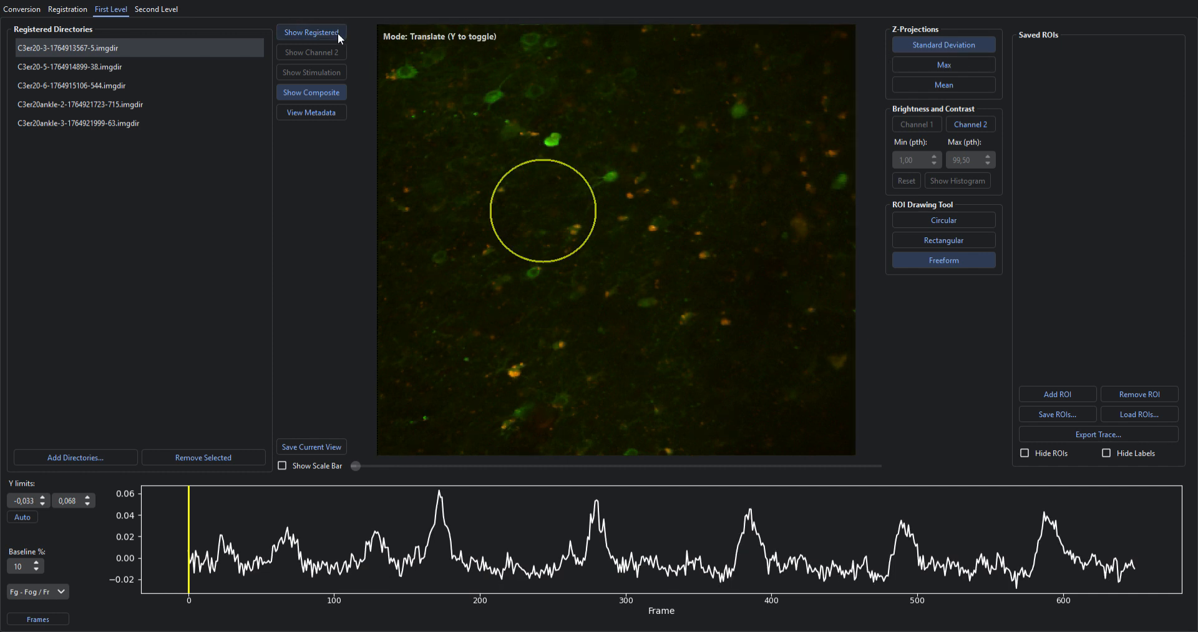
left_click(339, 32)
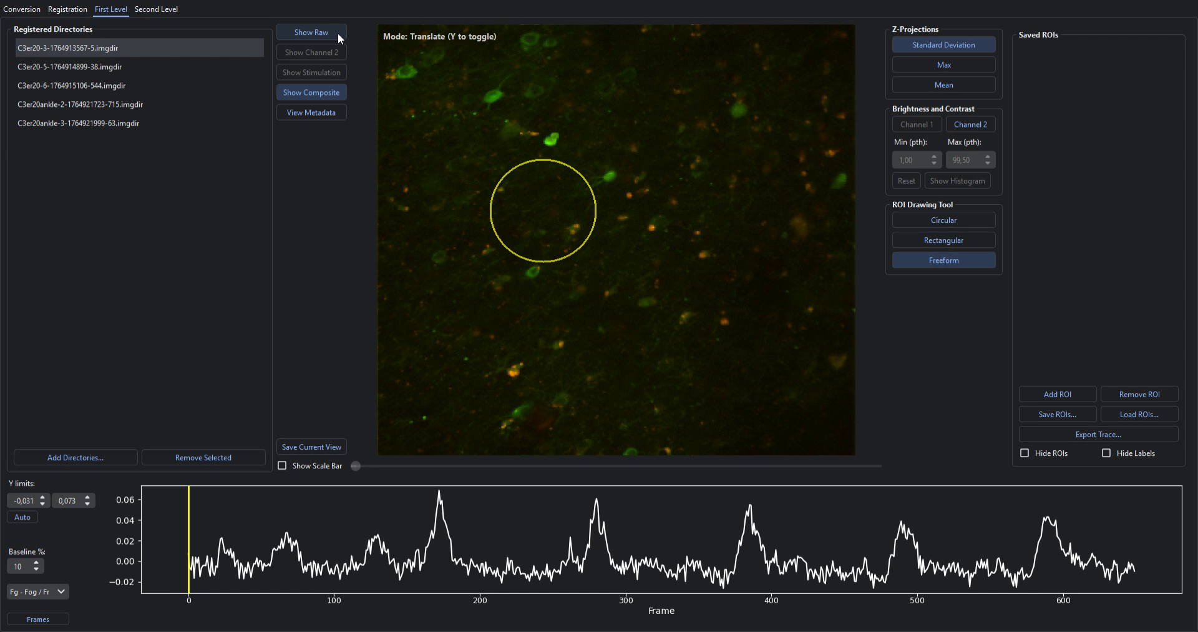
left_click(339, 33)
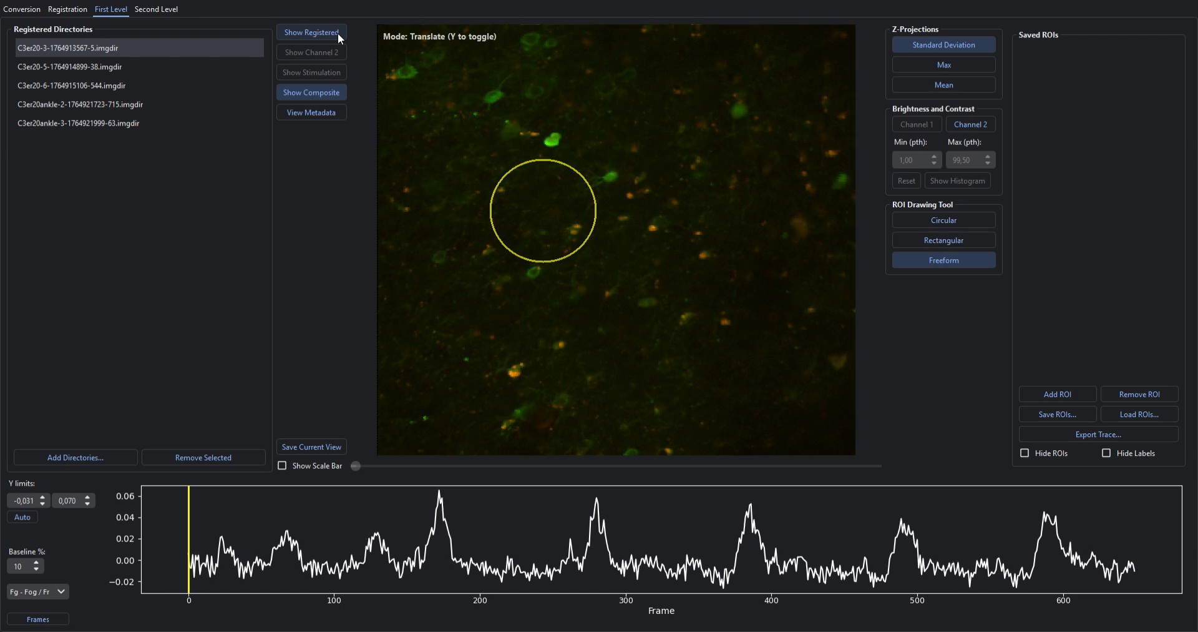
left_click(339, 32)
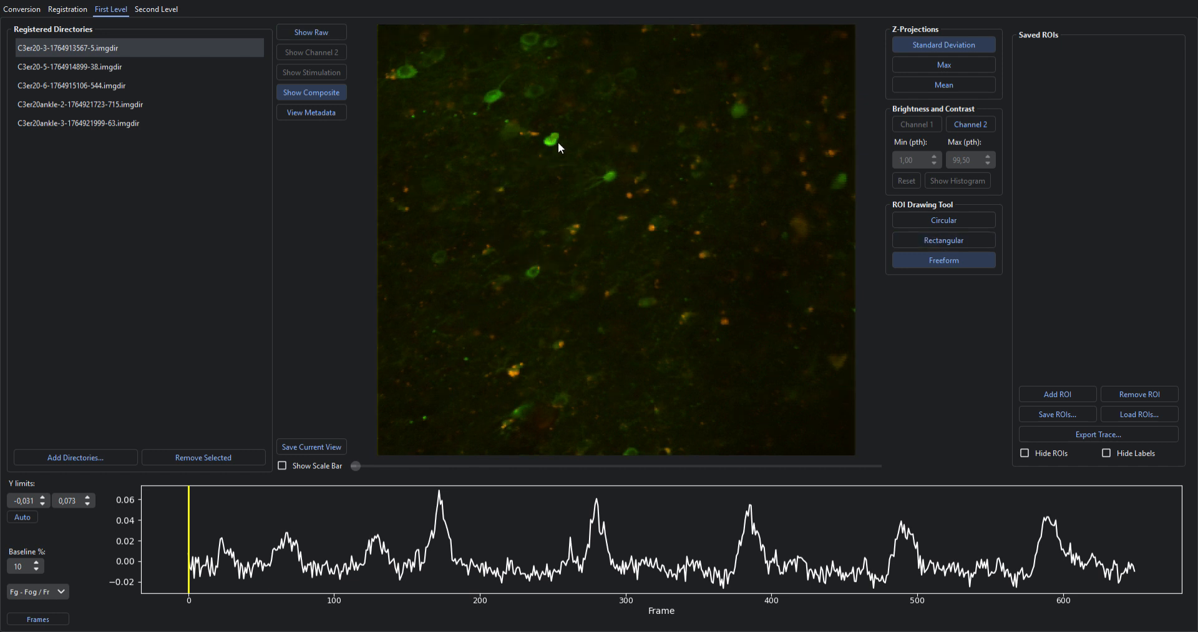
Save a freeform ROI traced around the bright green cell and outline the elongated green cell to its upper left
mouse_move(557, 141)
left_mouse_down()
mouse_move(557, 128)
mouse_move(547, 138)
mouse_move(557, 141)
left_mouse_up()
key("t")
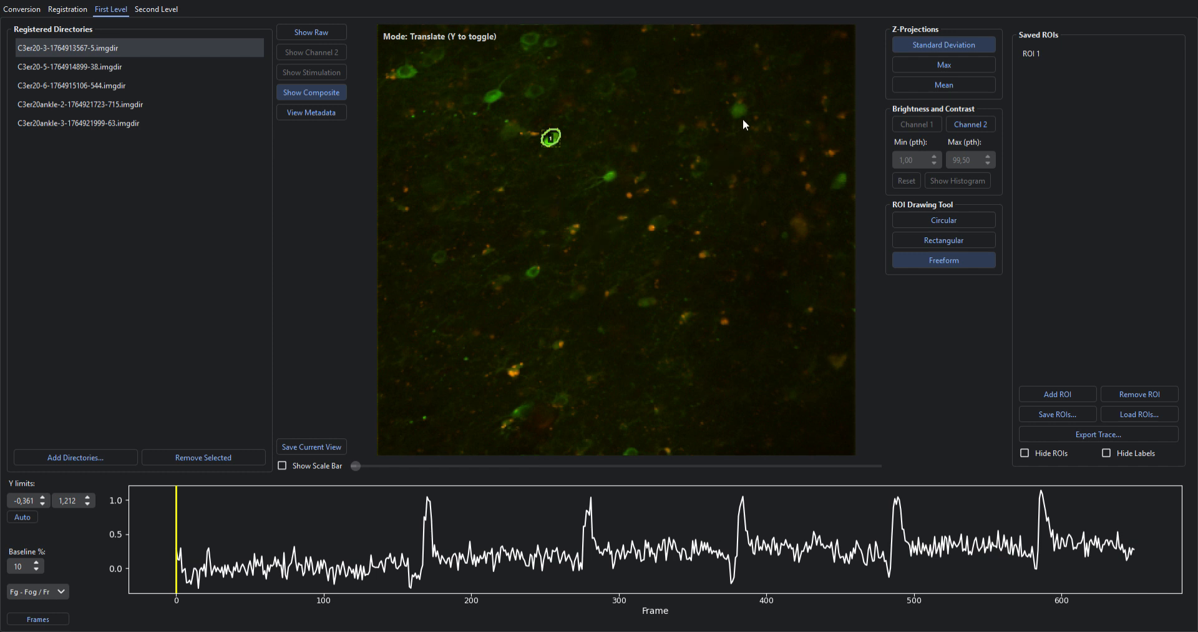
mouse_move(716, 133)
left_mouse_down()
mouse_move(723, 118)
mouse_move(656, 89)
mouse_move(626, 122)
mouse_move(628, 168)
mouse_move(646, 184)
left_mouse_up()
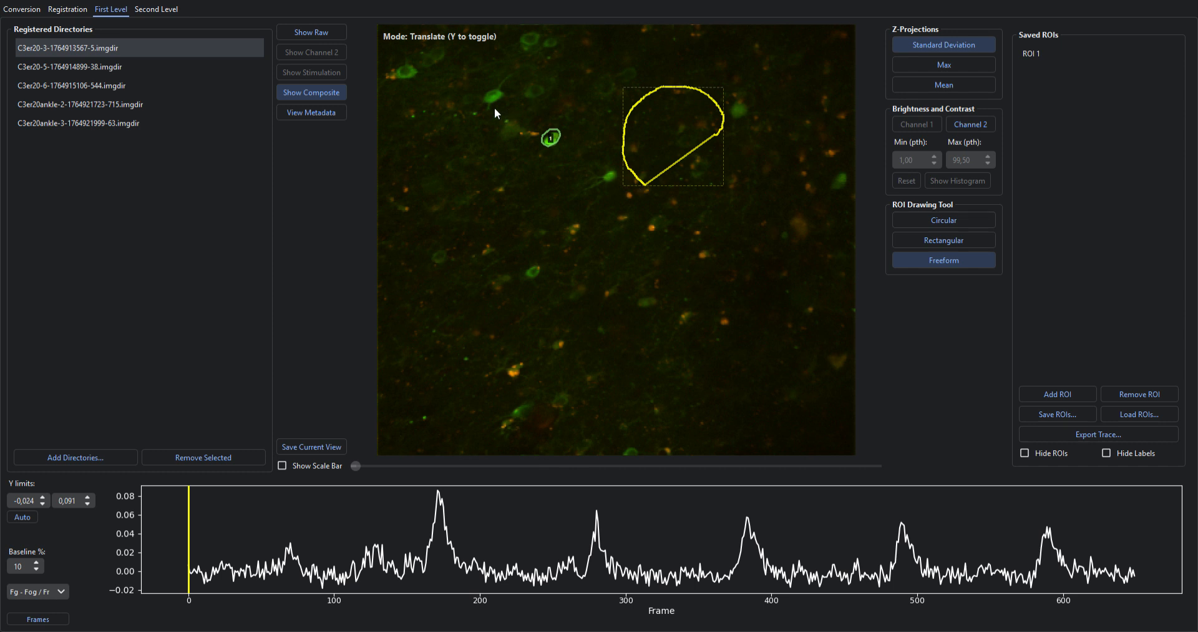
mouse_move(492, 101)
left_mouse_down()
mouse_move(505, 95)
mouse_move(482, 105)
left_mouse_up()
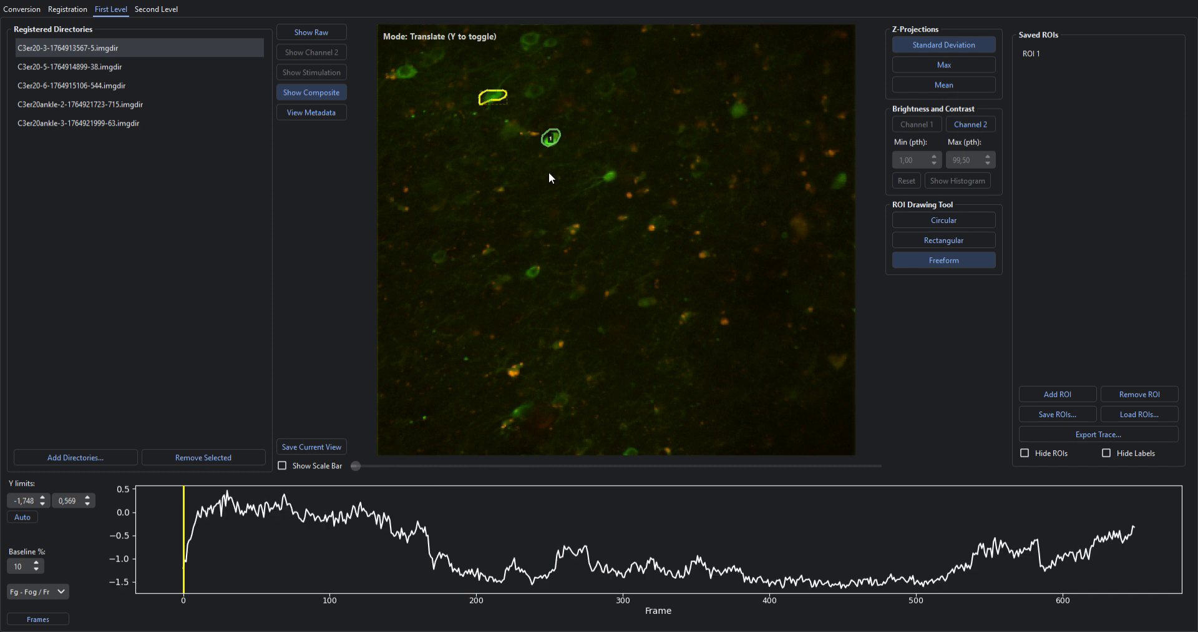
Save the elongated cell's outline as an ROI, select both saved ROIs and move them together up and to the right in the image
key("t")
left_click(1026, 54)
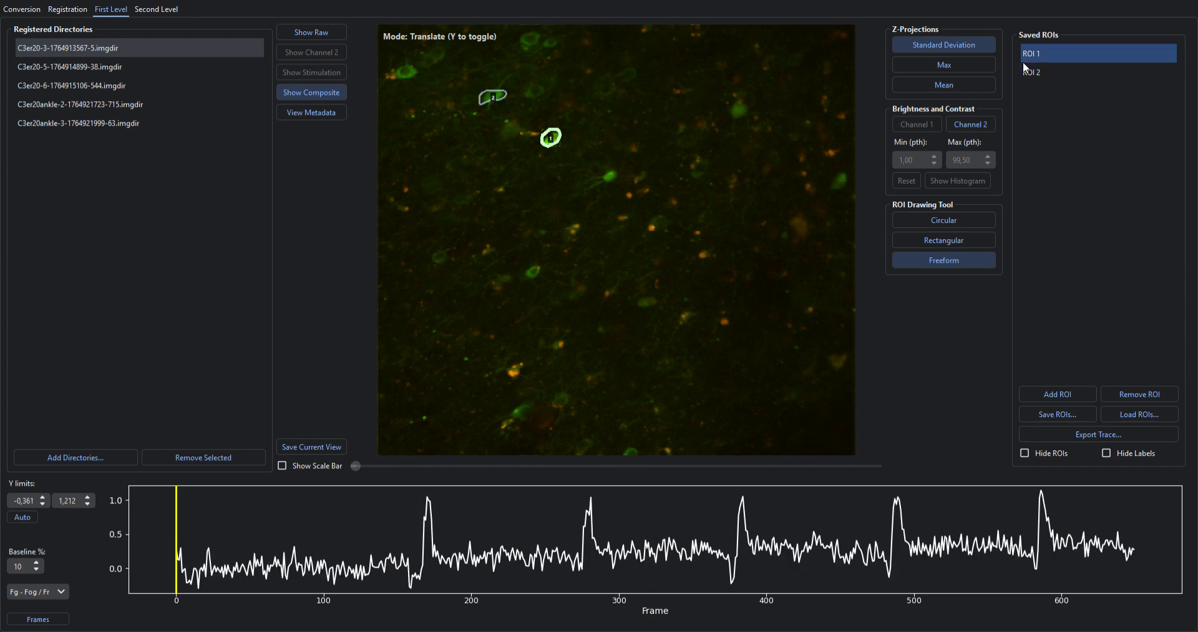
left_click(1029, 74, "ctrl")
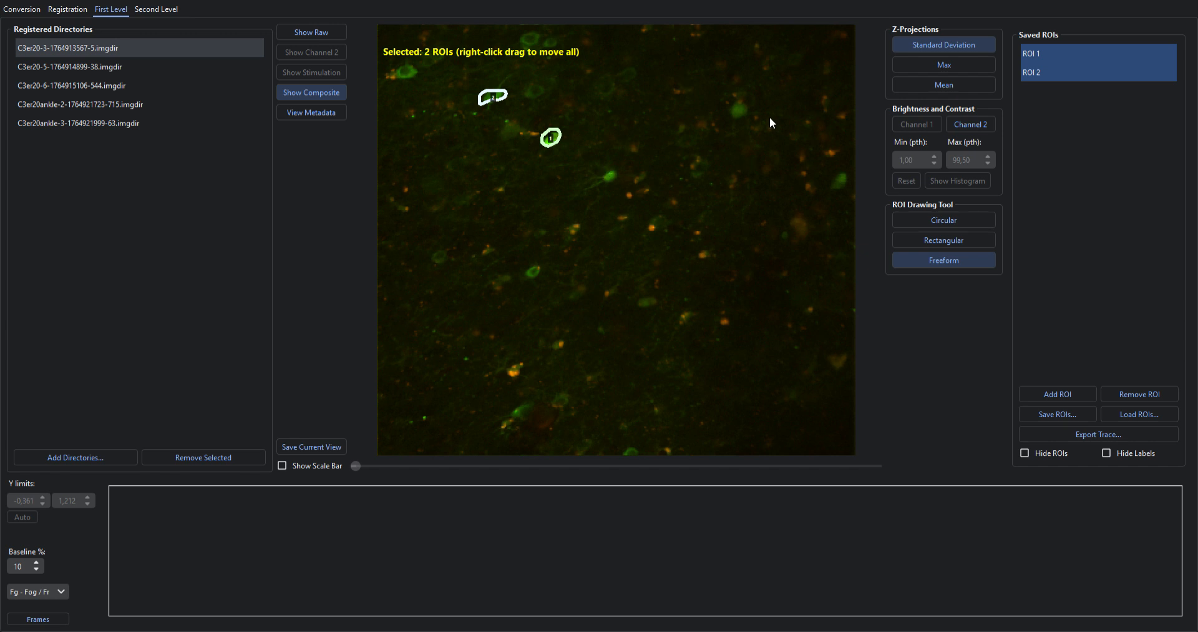
left_click_drag(547, 143, 789, 150)
left_click_drag(553, 135, 698, 107)
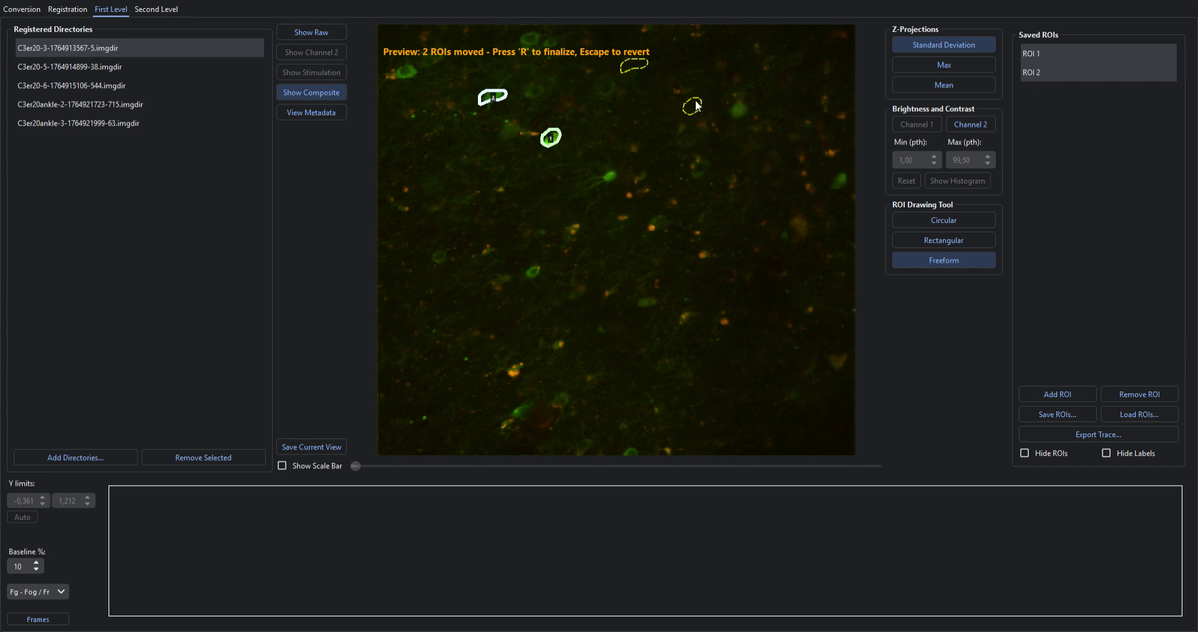
key("r")
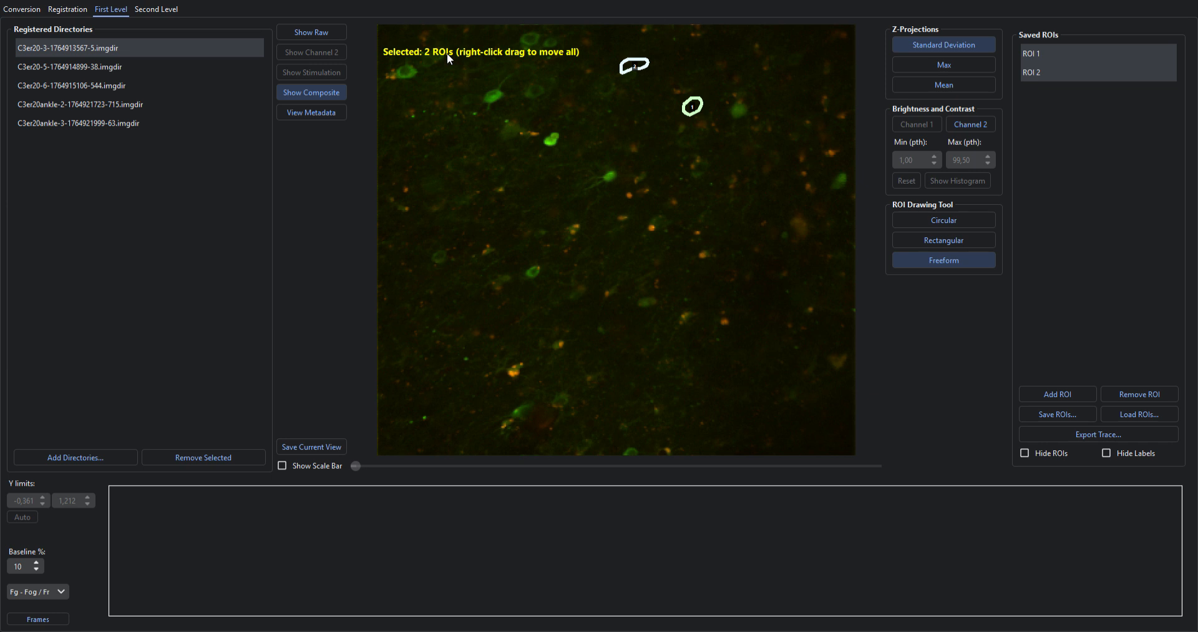
Clear the multi-selection and try moving the small round ROI and the elongated ROI individually to new positions
left_click(621, 113)
left_click_drag(700, 109, 603, 192)
left_click_drag(630, 64, 523, 126)
left_click_drag(696, 103, 796, 229)
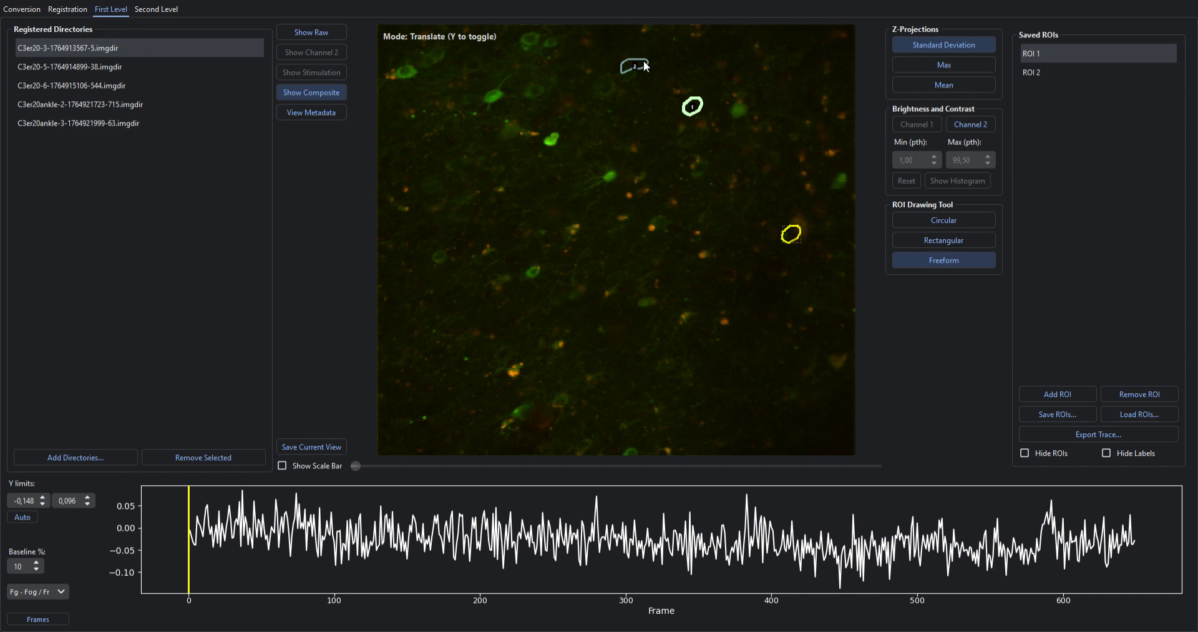
left_click_drag(637, 65, 547, 169)
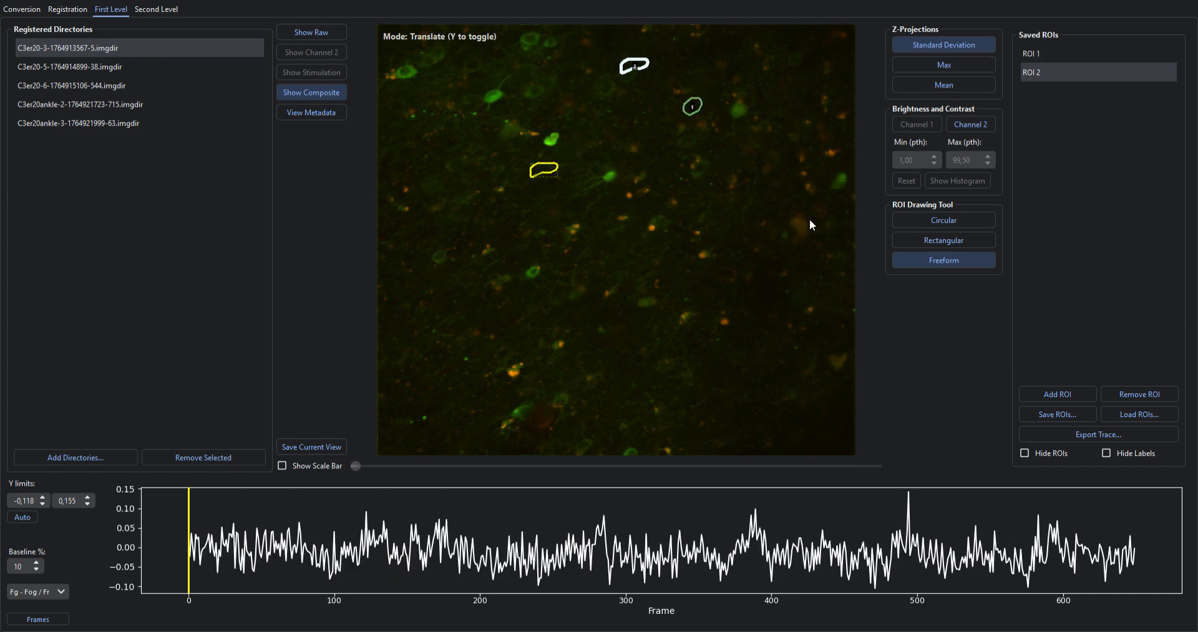
Replace the elongated ROI with a large rectangular ROI right of the image centre and save a smaller rectangular ROI to its left
left_click(930, 240)
left_click_drag(728, 173, 616, 235)
mouse_move(481, 181)
left_mouse_down()
mouse_move(515, 150)
mouse_move(539, 149)
left_mouse_up()
Save four circular ROIs: two large ones in the image's lower half, a small upright one at its upper right and a wide one at its upper left
left_click(944, 219)
left_click_drag(601, 300, 485, 367)
left_click_drag(788, 281, 669, 352)
left_click_drag(807, 110, 764, 163)
left_click_drag(583, 66, 489, 108)
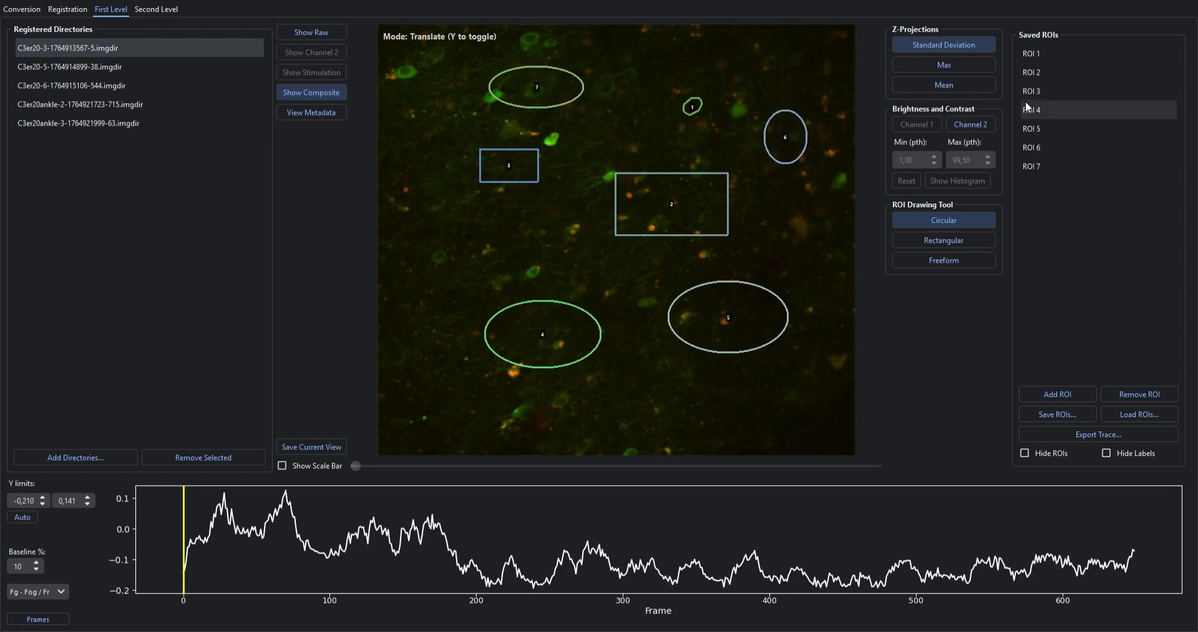
Select ROIs 1, 4, 5 and 7 together and move them slightly downward
left_click(1042, 107)
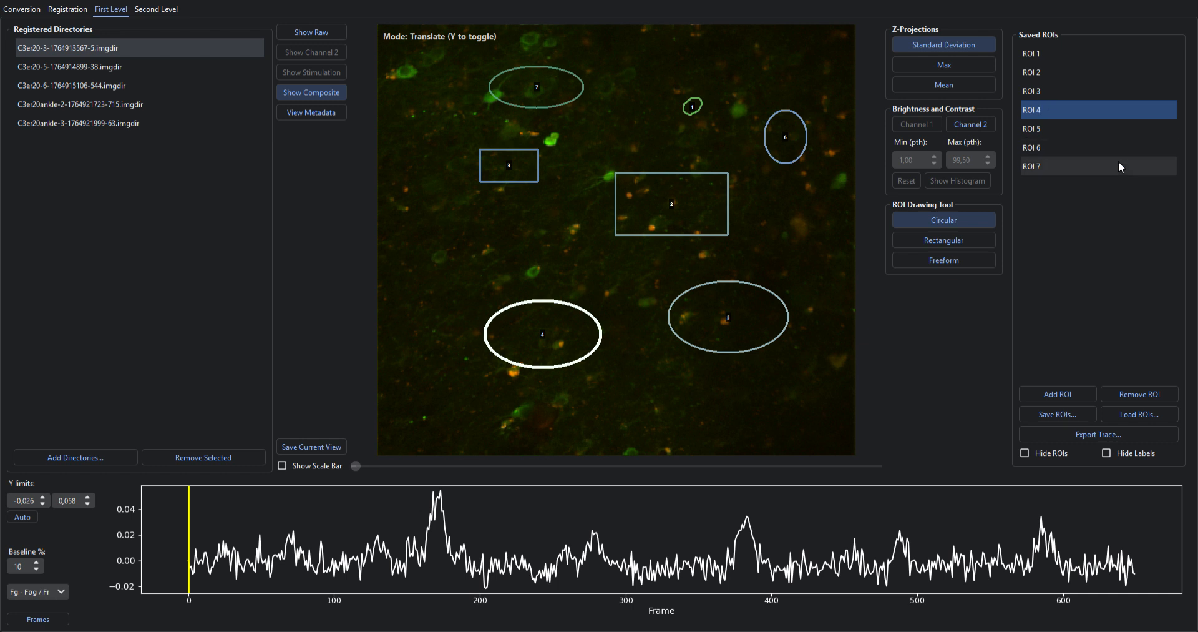
left_click(1069, 164, "ctrl")
left_click(1028, 52, "ctrl")
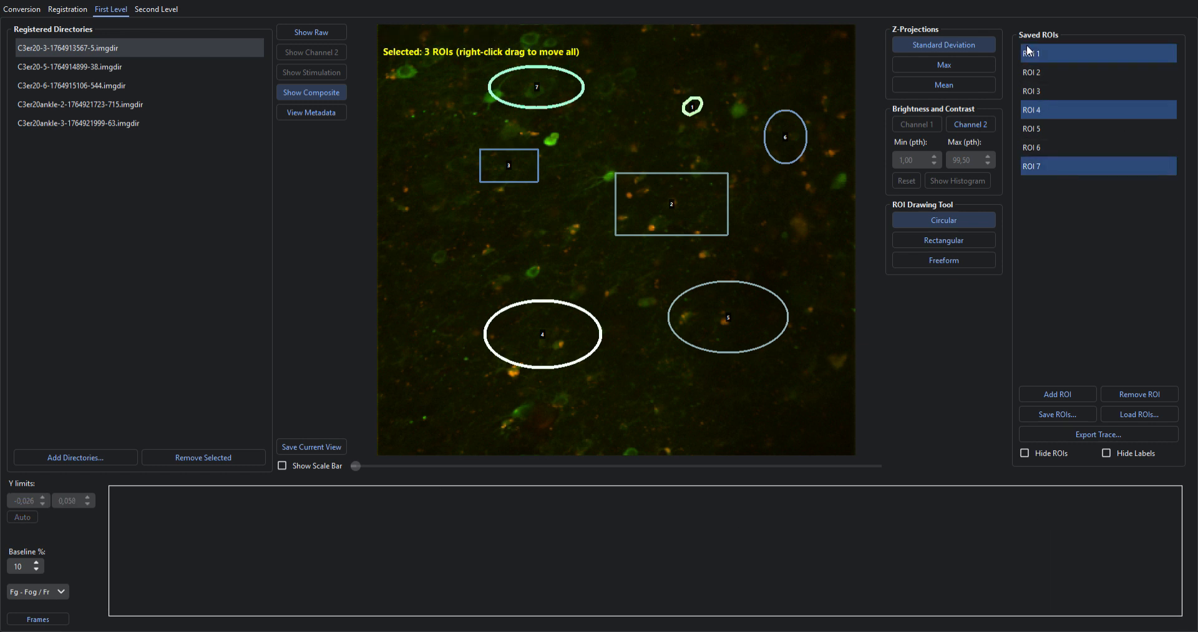
left_click(1041, 125, "ctrl")
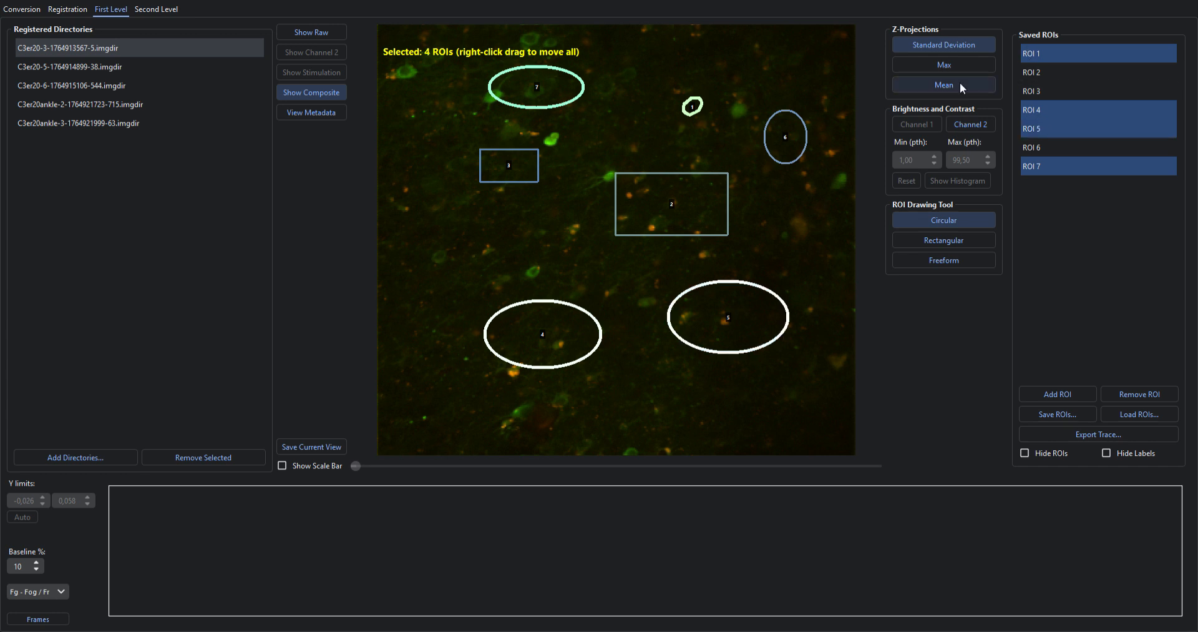
left_click_drag(766, 295, 759, 336)
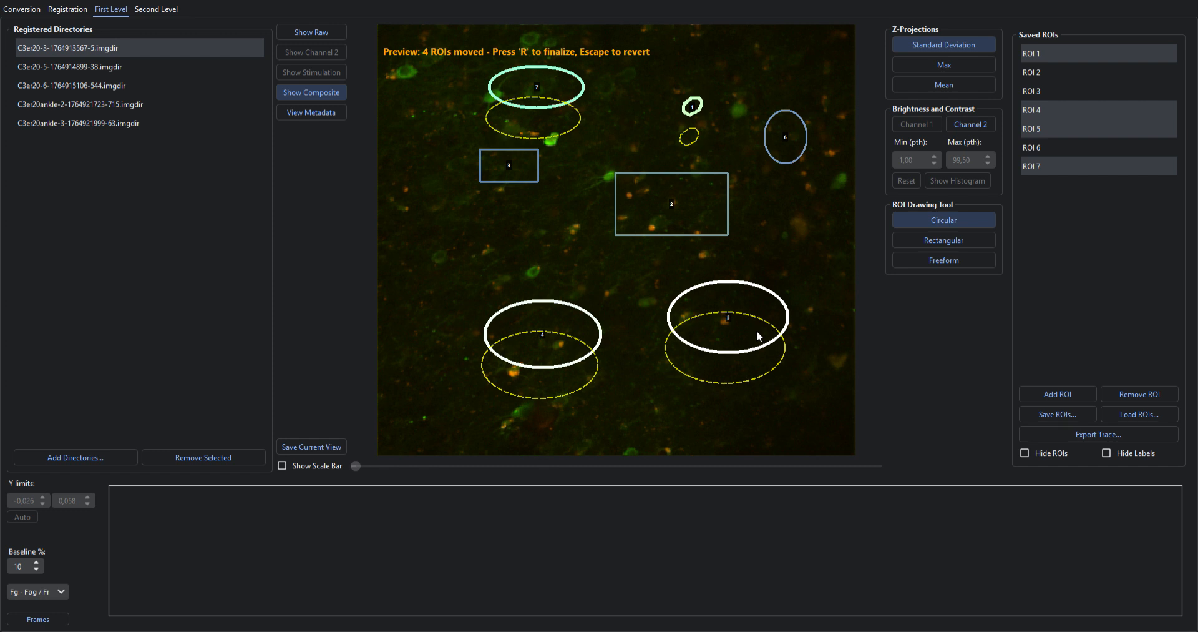
key("r")
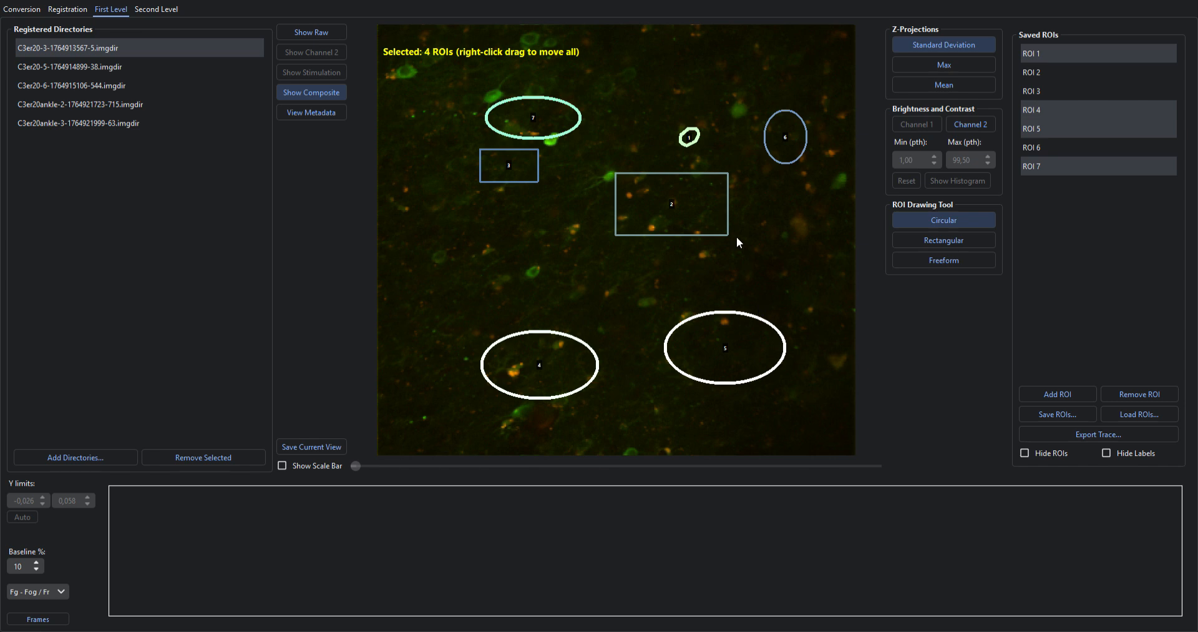
Clear the multi-selection and preview moving individual ROIs to new positions, ending with ROI 3 shifted below its original place
key("Escape")
left_click_drag(784, 124, 778, 209)
left_click_drag(685, 204, 751, 325)
left_click_drag(685, 139, 661, 82)
left_click_drag(514, 175, 464, 239)
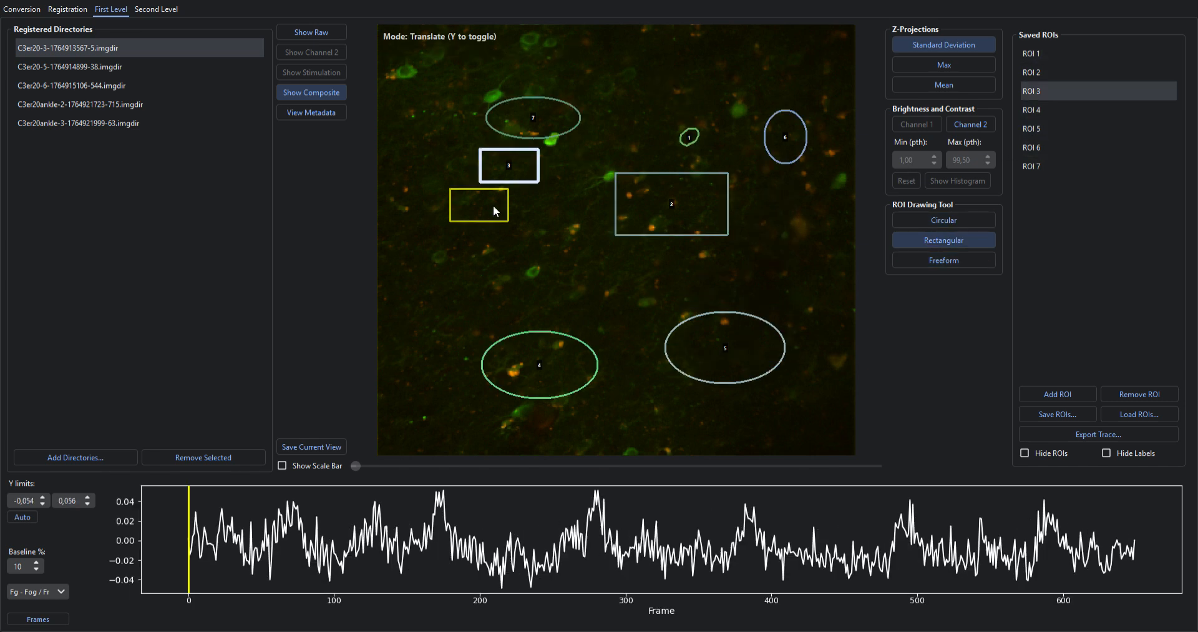
left_click_drag(522, 114, 598, 62)
left_click_drag(517, 163, 492, 220)
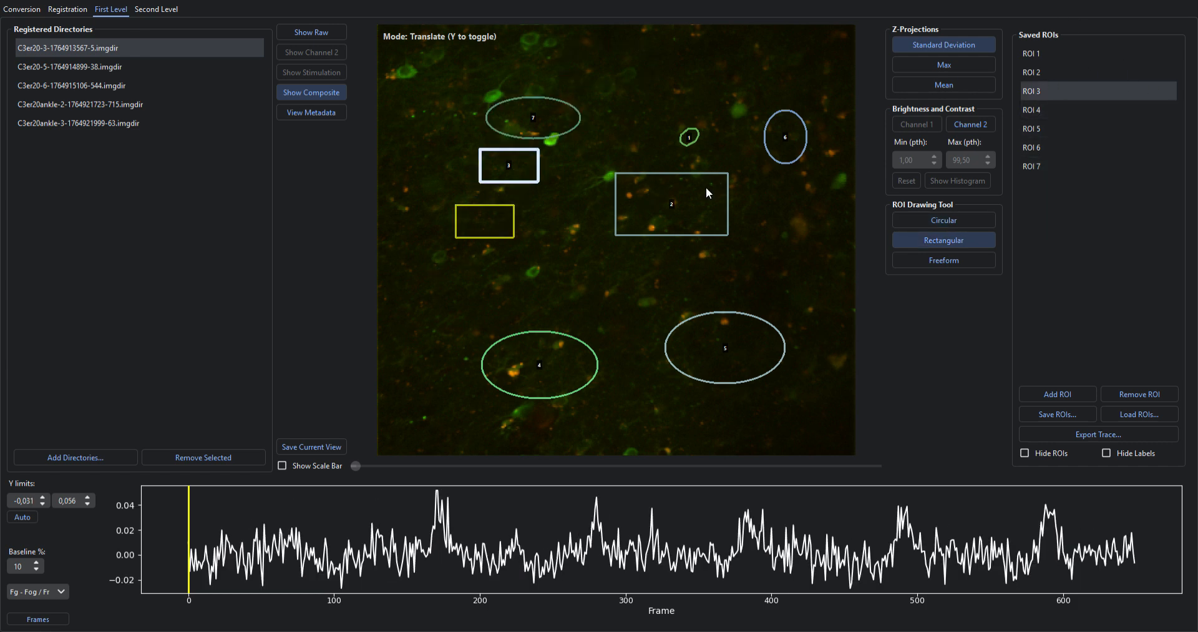
Select ROIs 6, 7 and 2 directly on the image and try moving them together upward
left_click(807, 137)
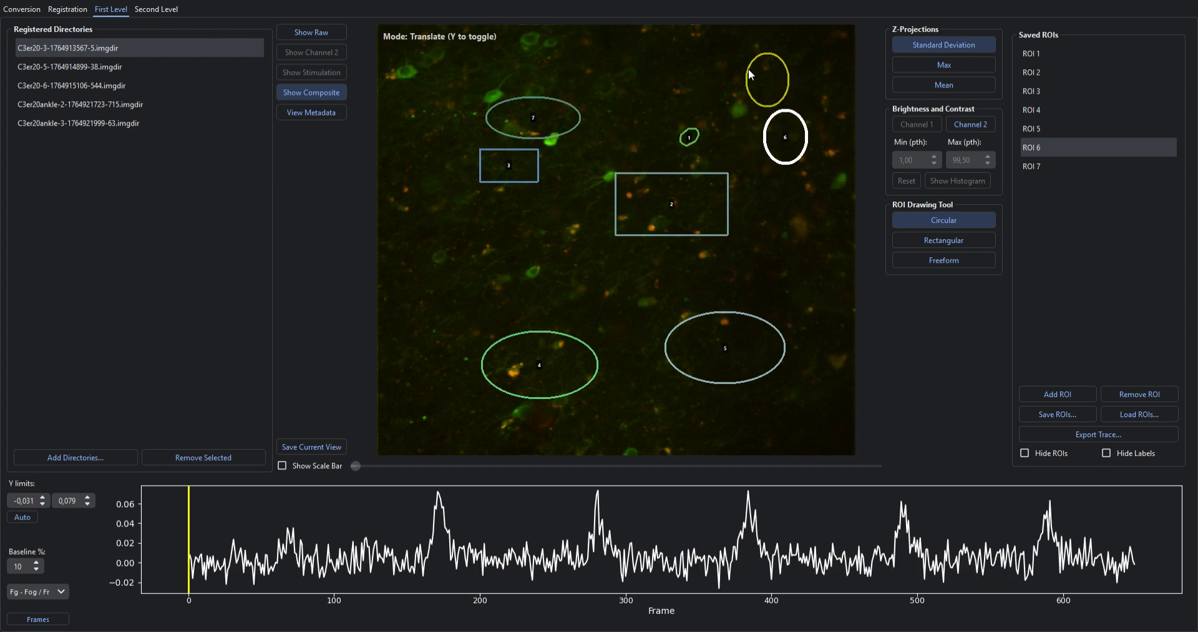
left_click(552, 120, "ctrl")
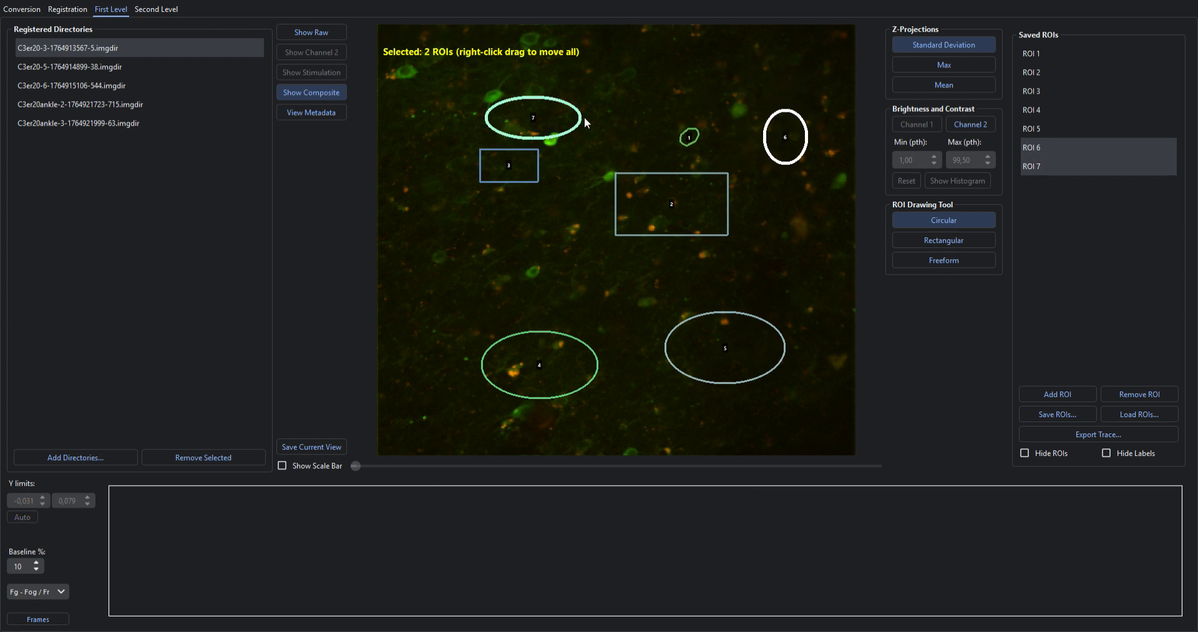
left_click(697, 183, "ctrl")
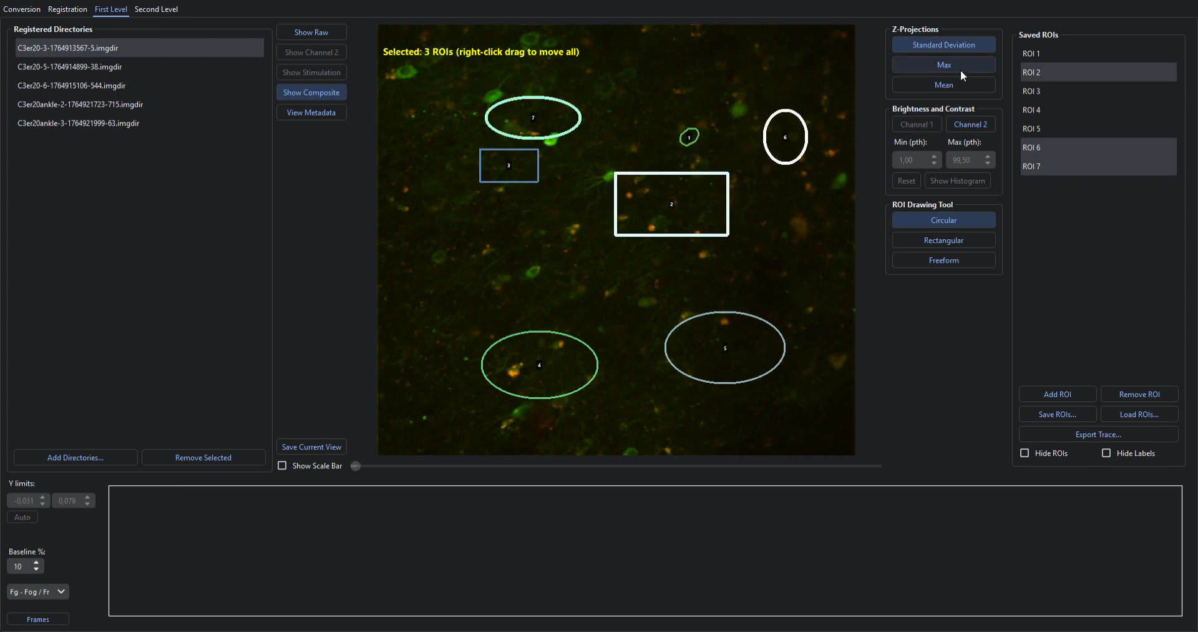
left_click_drag(713, 206, 722, 125)
Toggle ROIs 2 and 7 in and out of the multi-selection directly on the image
left_click(716, 214, "ctrl")
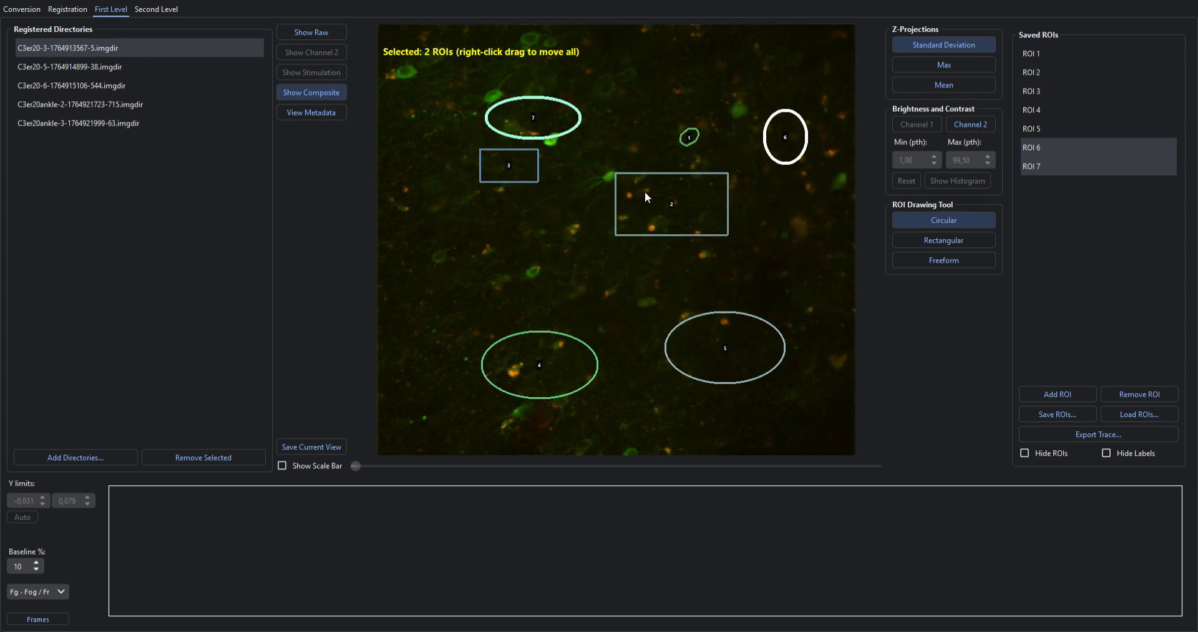
left_click(567, 124, "ctrl")
left_click(723, 211, "ctrl")
left_click(565, 132, "ctrl")
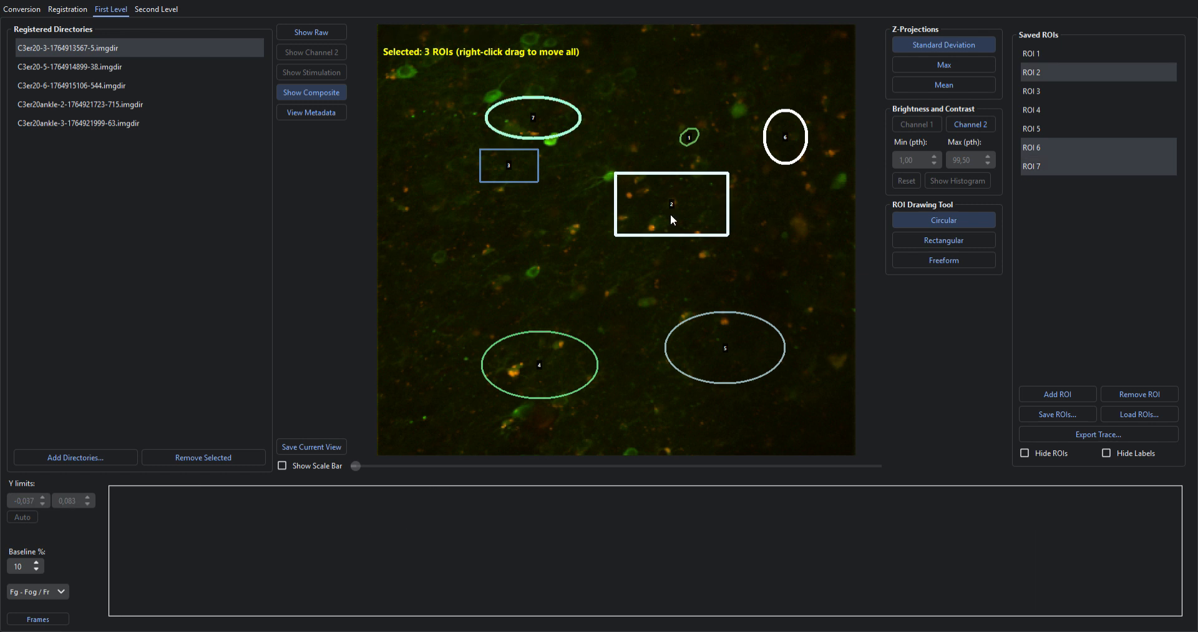
left_click(672, 212, "ctrl")
left_click(549, 120, "ctrl")
left_click_drag(807, 135, 807, 243)
left_click(698, 180, "ctrl")
left_click(545, 121, "ctrl")
Clear the multi-selection and preview moving the large circular ROIs 5 and 4 upward, one at a time
left_click(647, 118)
left_click_drag(750, 346, 754, 310)
left_click_drag(527, 370, 526, 306)
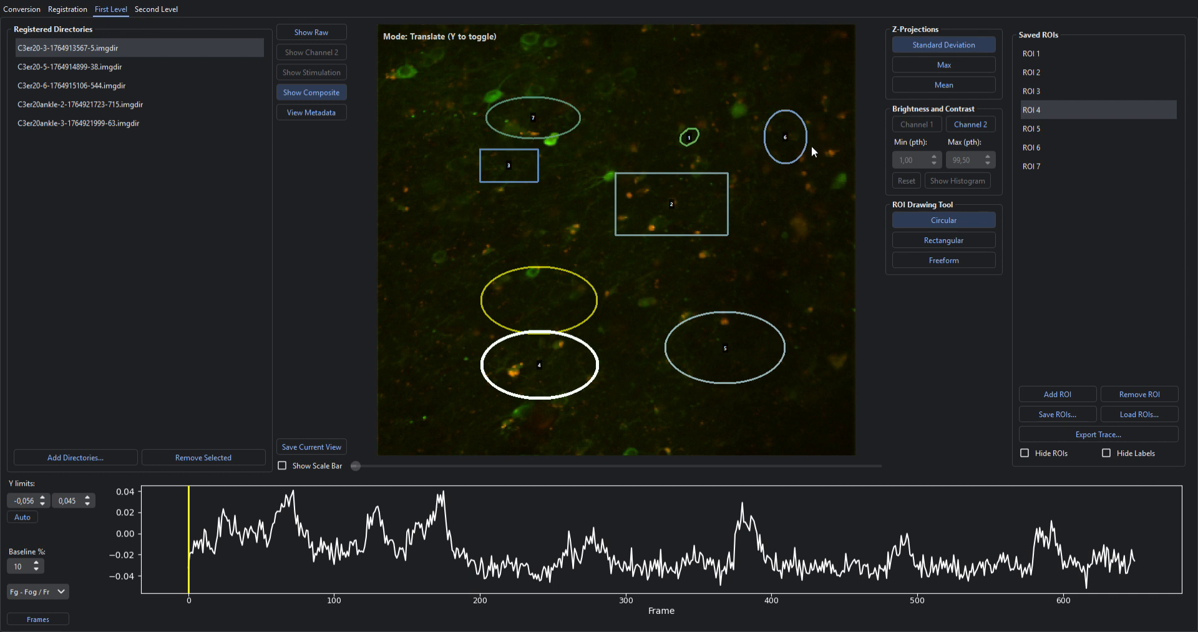
Show the scale bar on the image and turn off the Standard Deviation projection
left_click(327, 467)
left_click(957, 52)
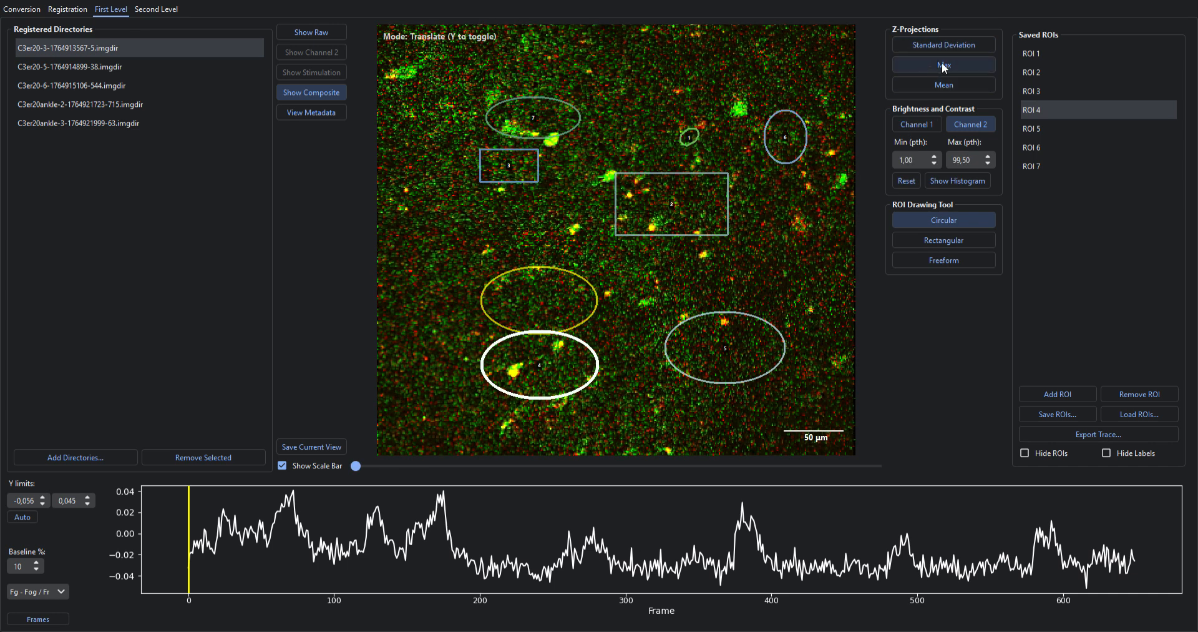
Show the histogram for Channel 1 and lower the channel's maximum percentile to 96.10
left_click(932, 123)
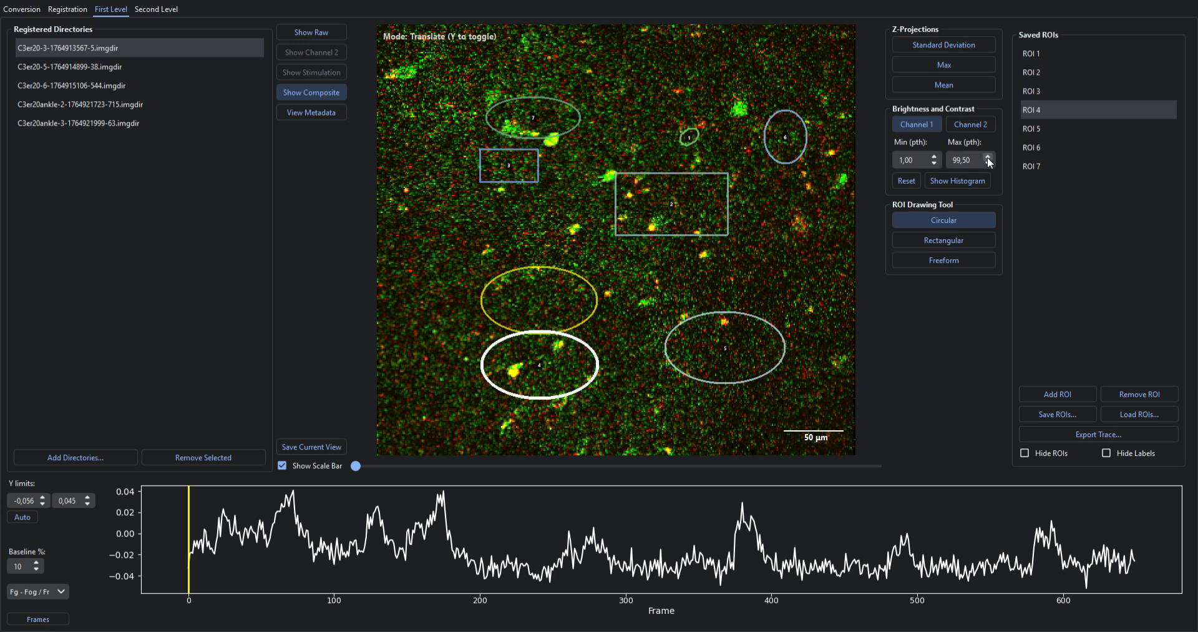
left_click(939, 182)
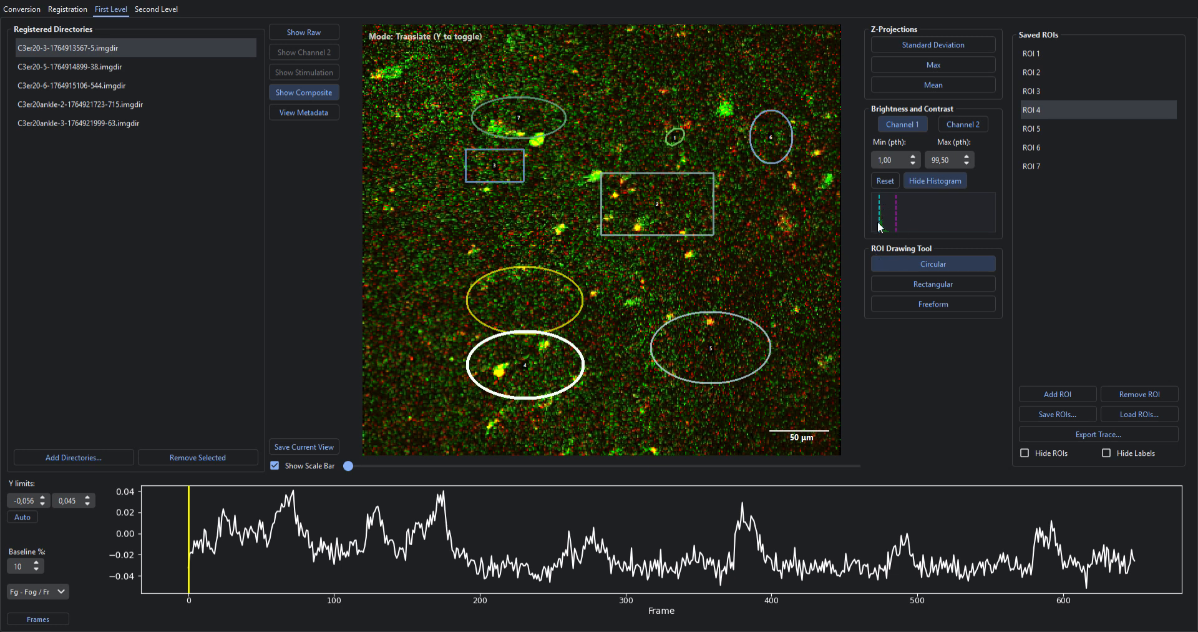
scroll(958, 167, "down", 16)
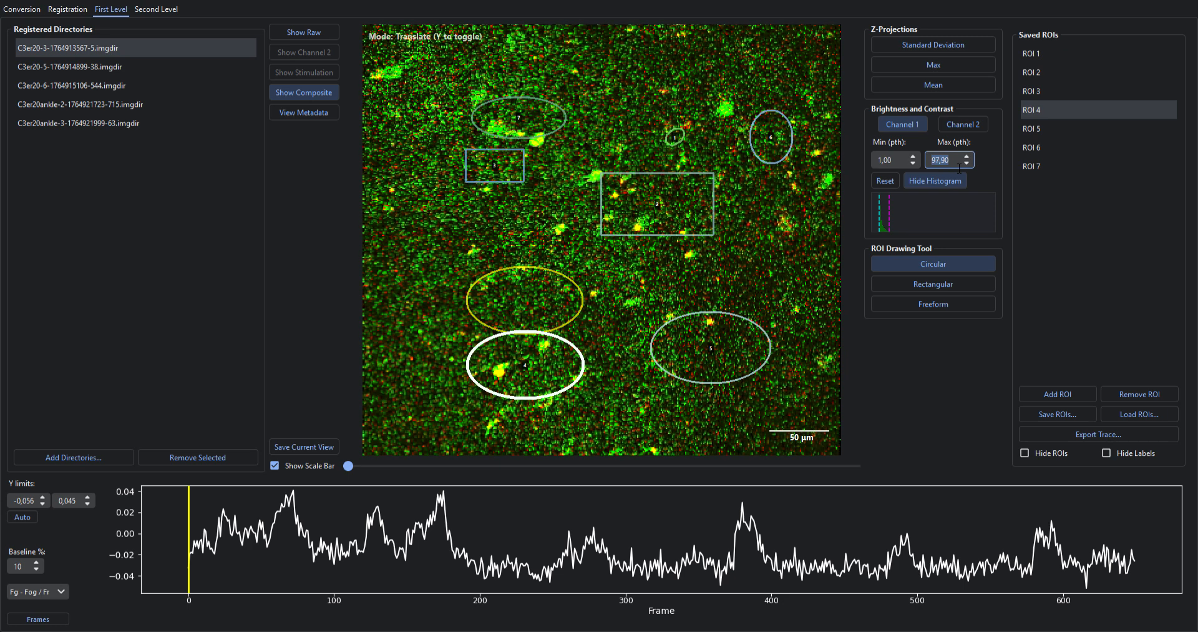
scroll(959, 167, "down", 12)
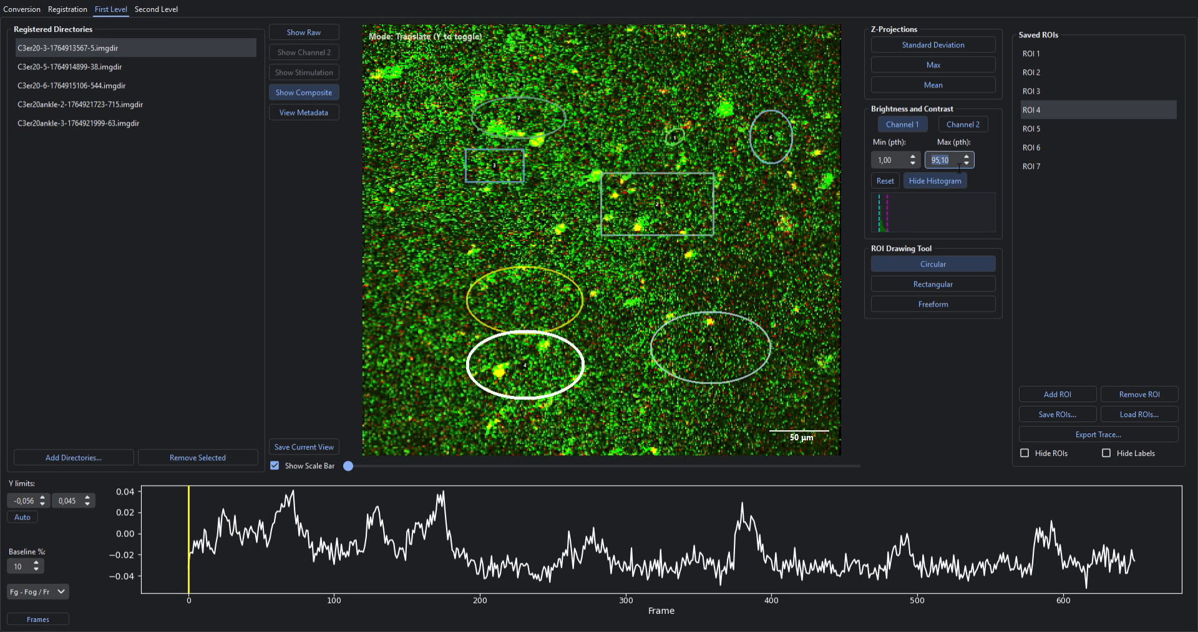
scroll(958, 168, "up", 12)
scroll(959, 167, "down", 14)
Raise Channel 1's minimum percentile to 100.00, and reset the channel's brightness and contrast
scroll(899, 157, "up", 20)
scroll(900, 159, "up", 20)
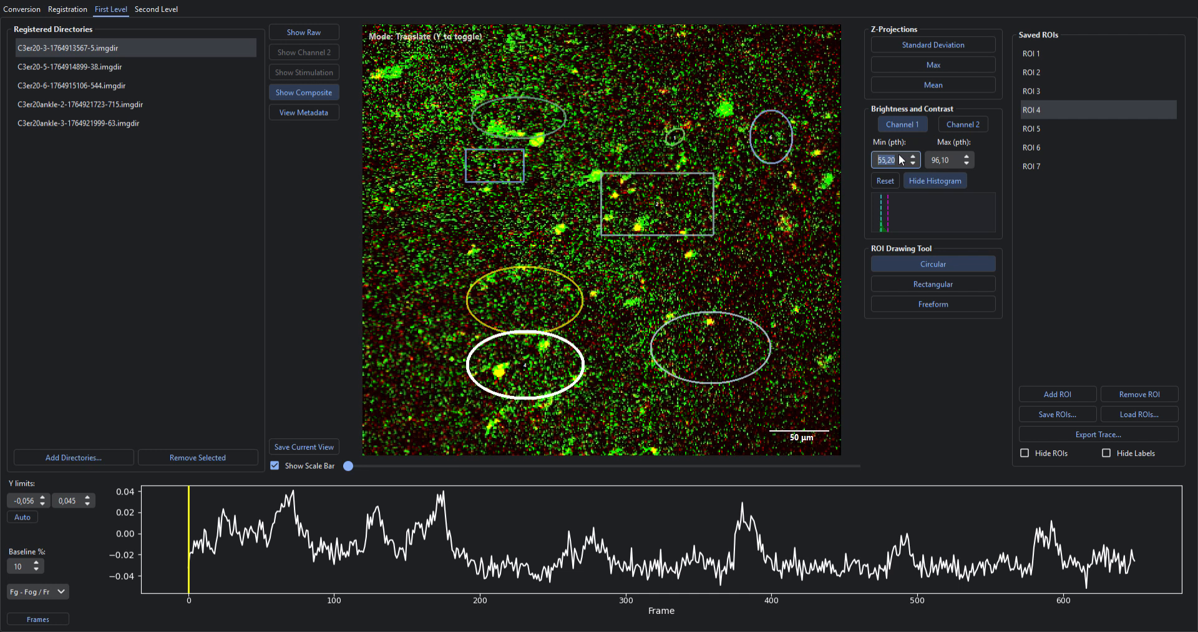
scroll(902, 160, "up", 20)
scroll(909, 159, "up", 20)
scroll(906, 161, "up", 20)
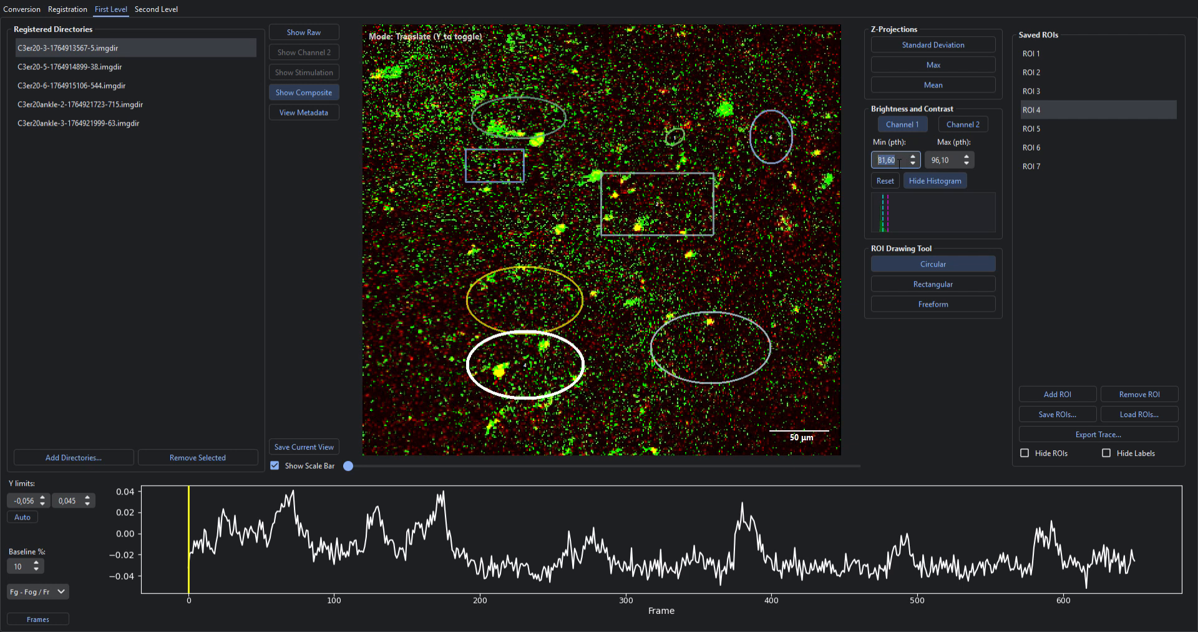
scroll(899, 163, "up", 20)
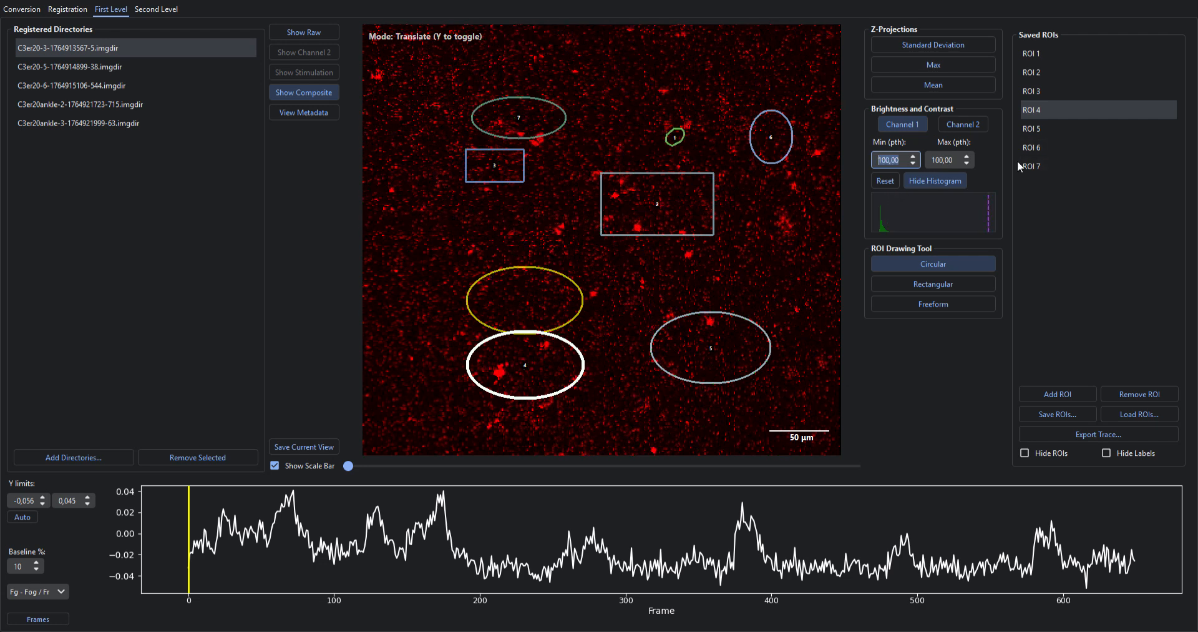
left_click(881, 180)
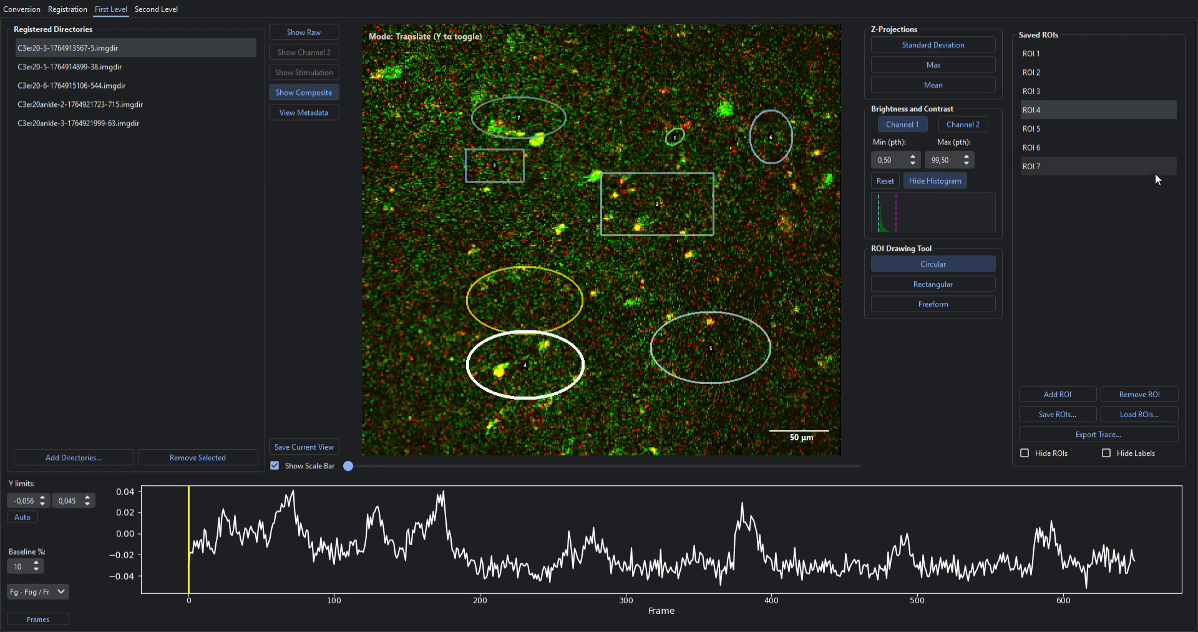
Lower Channel 2's maximum percentile to 91.70, and reset the channel's brightness and contrast
left_click(975, 125)
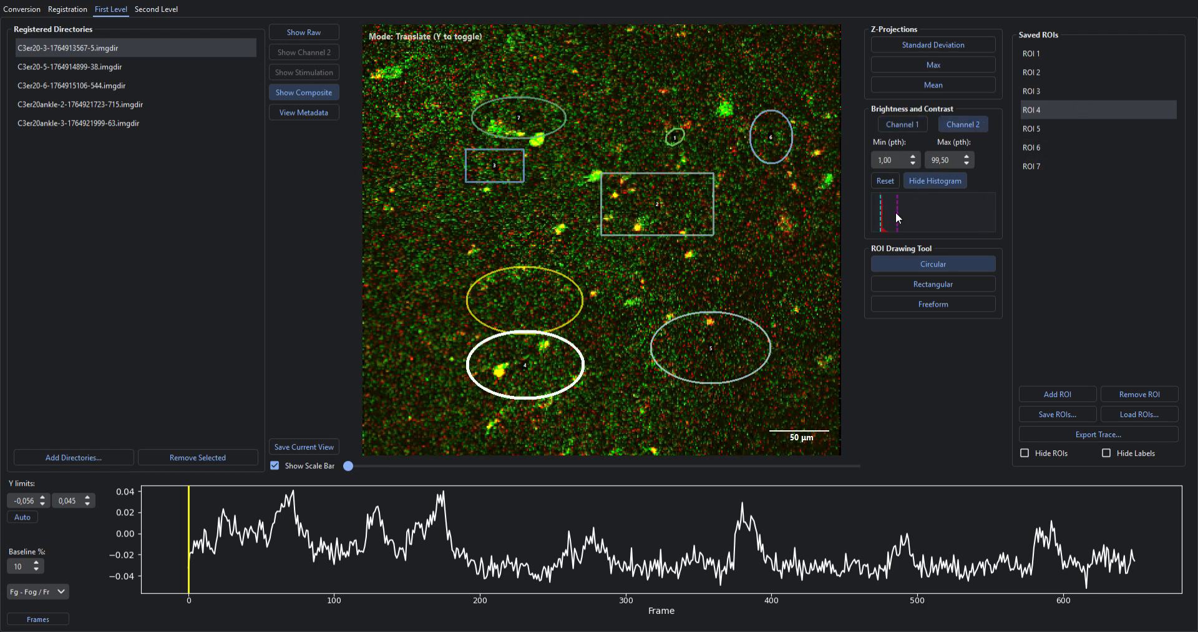
scroll(961, 166, "down", 14)
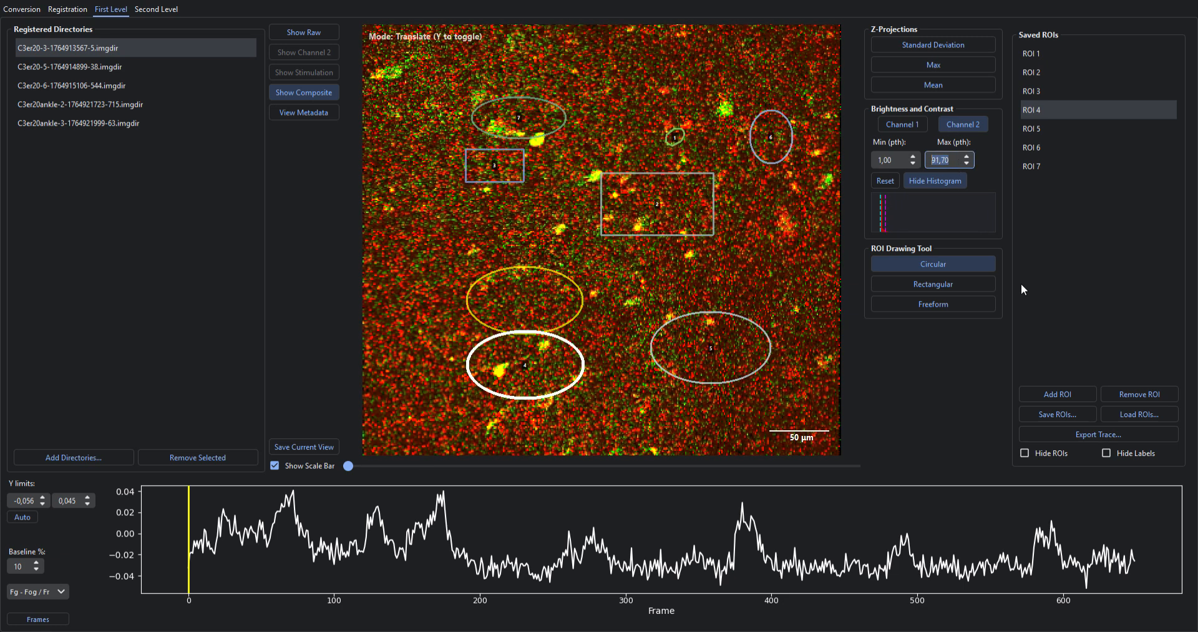
left_click(885, 180)
Switch back to the Standard Deviation projection and clear all ROIs from the image and the saved list
left_click(934, 46)
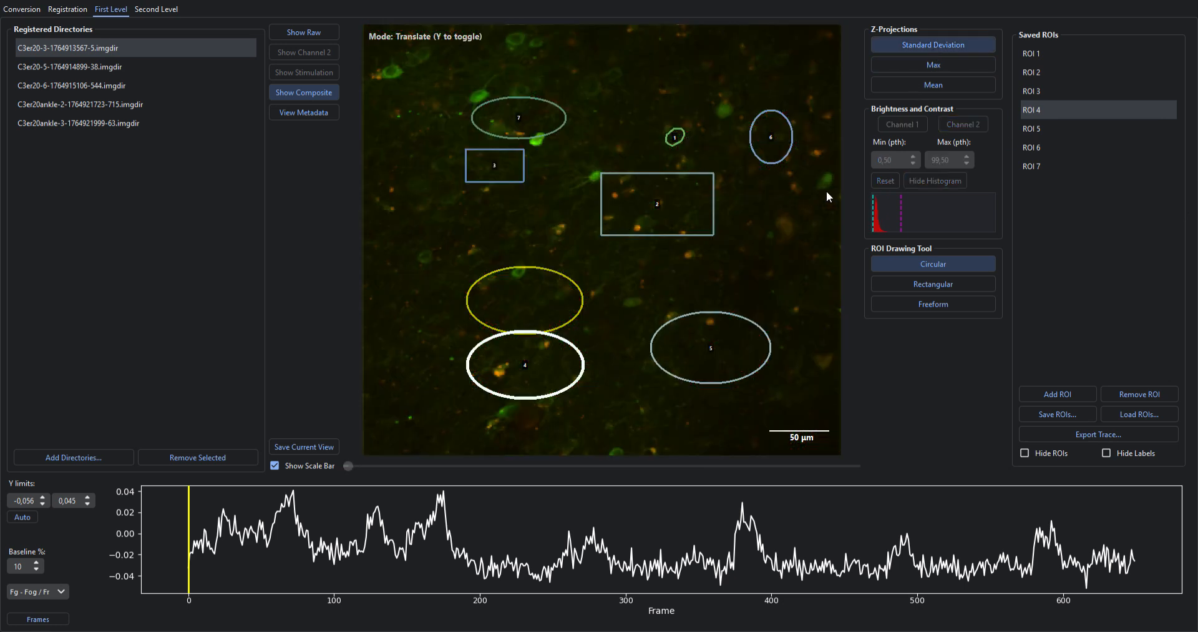
left_click(727, 271)
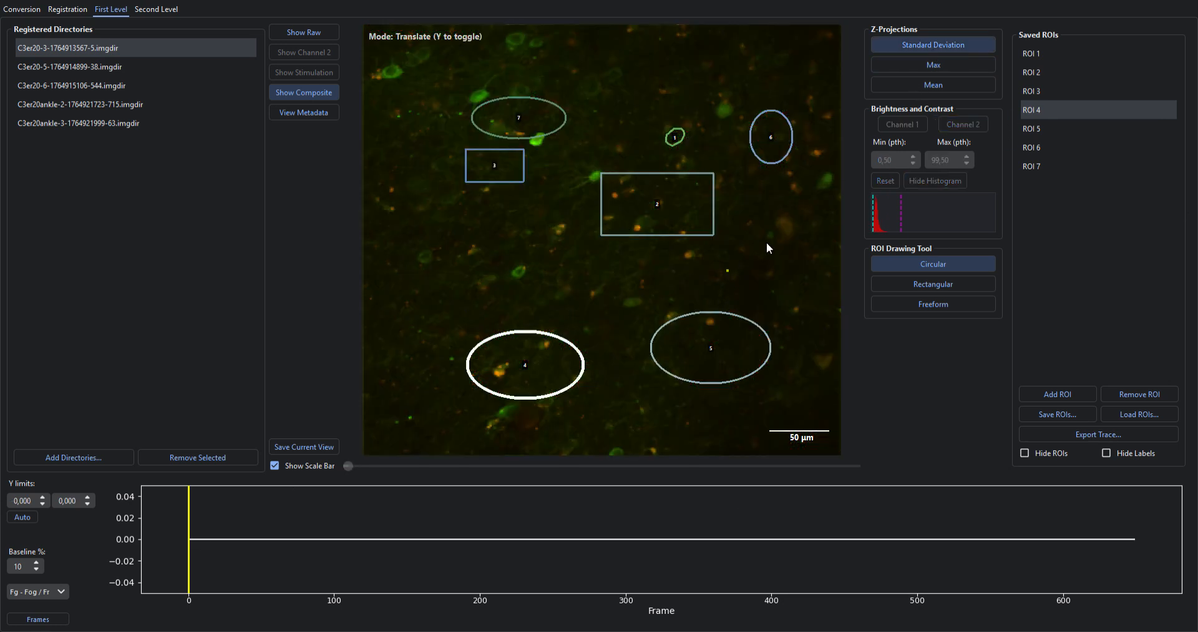
key("Escape")
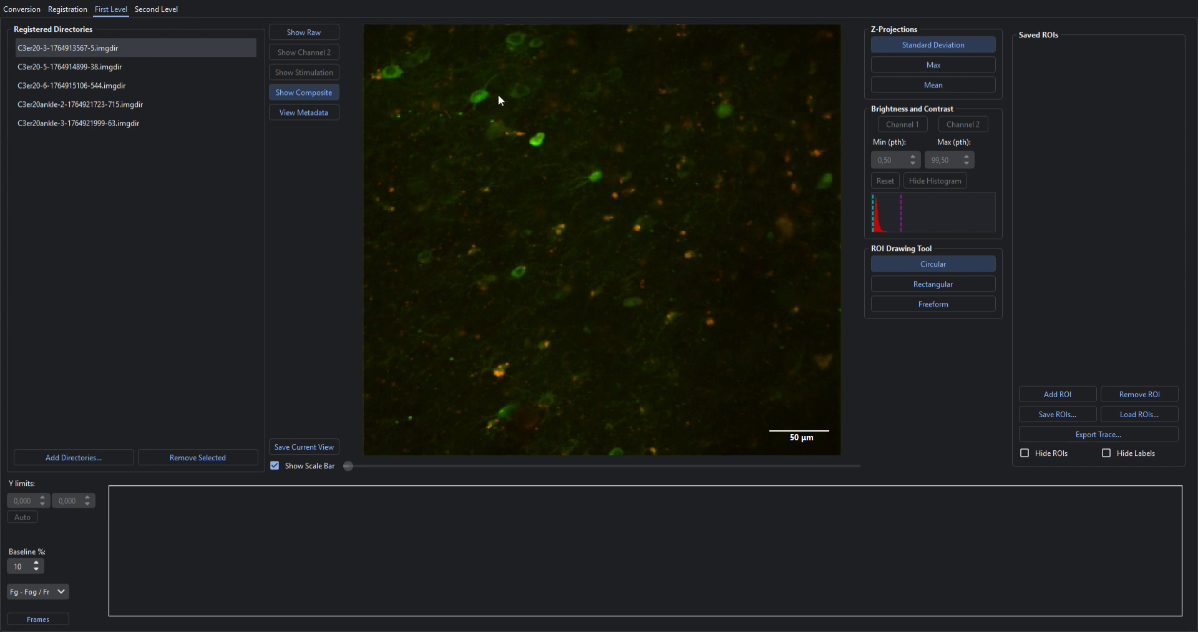
Save a circular ROI rotated to fit the elongated green cell and another around the bright green cell to its lower right
mouse_move(474, 89)
left_mouse_down()
mouse_move(492, 97)
mouse_move(477, 96)
left_mouse_up()
key("y")
key("y")
key("t")
left_click_drag(544, 130, 528, 147)
key("t")
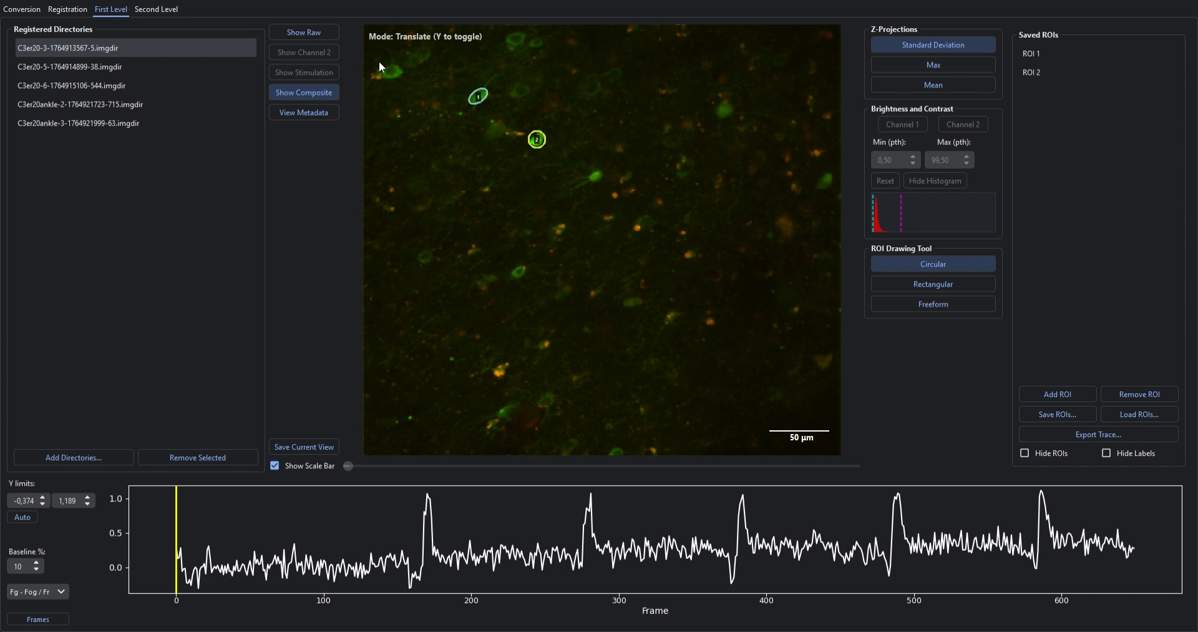
Save two more circular ROIs, one around the elongated cell near the image's upper-left corner and one around the cell at its top edge
left_click_drag(407, 70, 384, 79)
key("t")
left_click_drag(522, 31, 510, 43)
key("t")
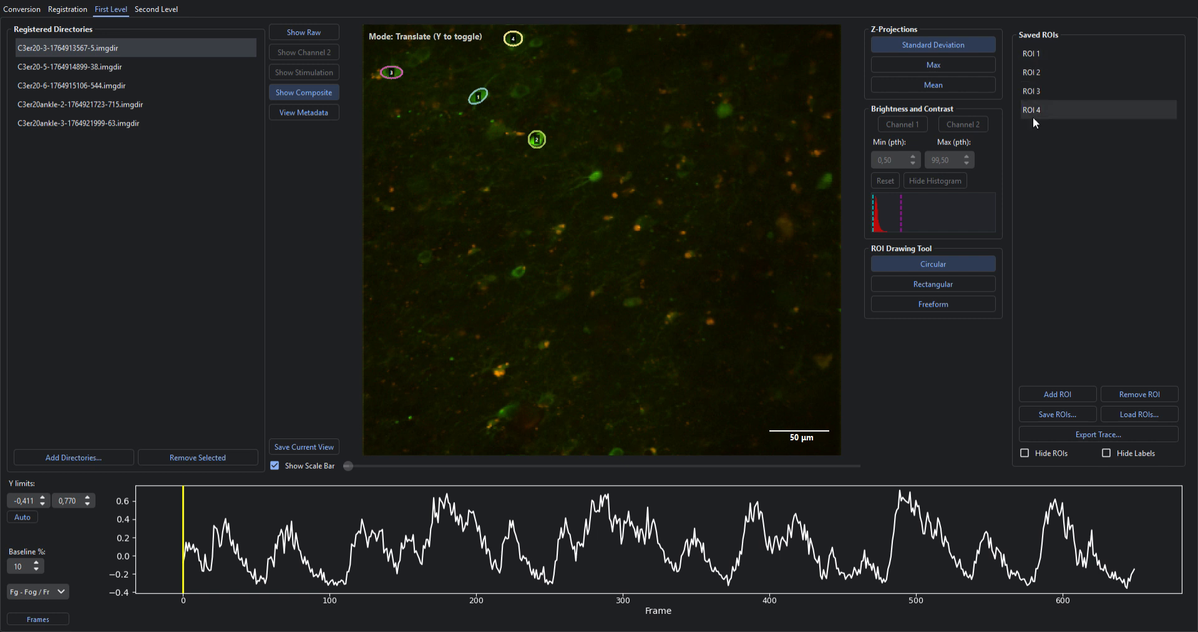
View the fluorescence traces of ROI 1 through ROI 4 one after another
left_click(1023, 55)
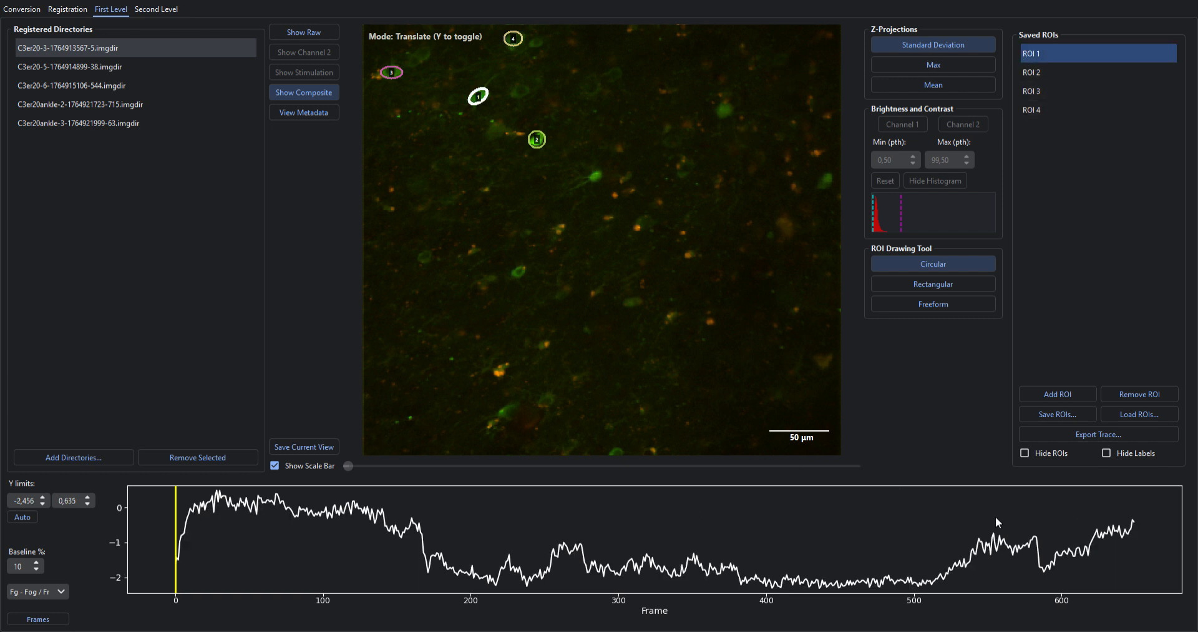
left_click(1032, 75)
left_click(1035, 93)
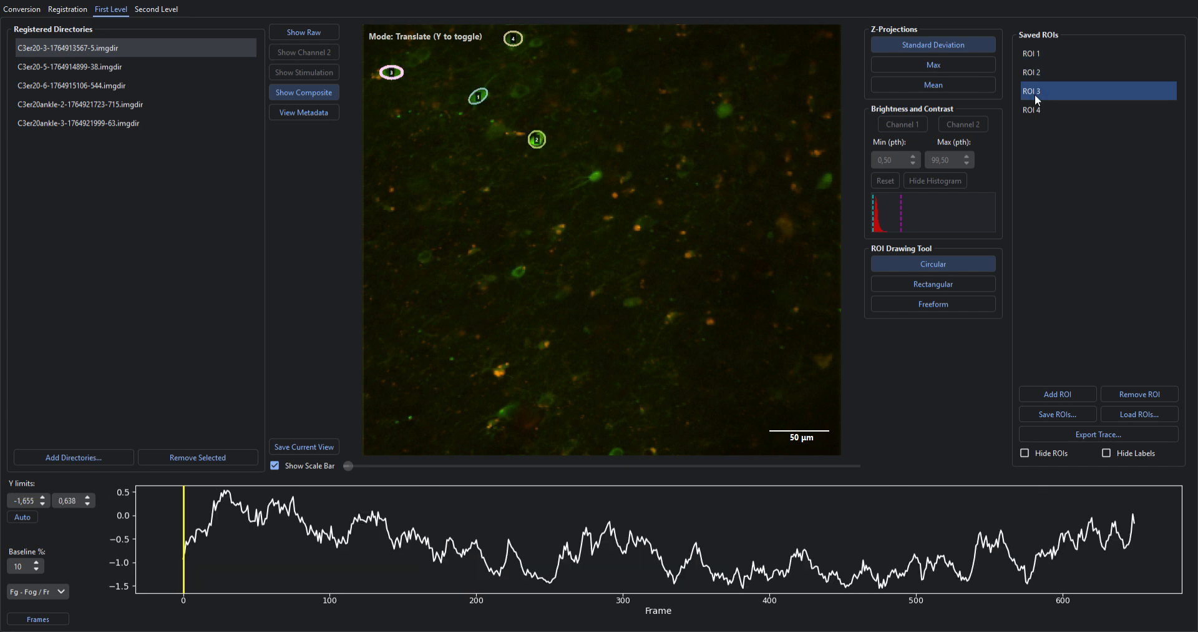
left_click(1040, 112)
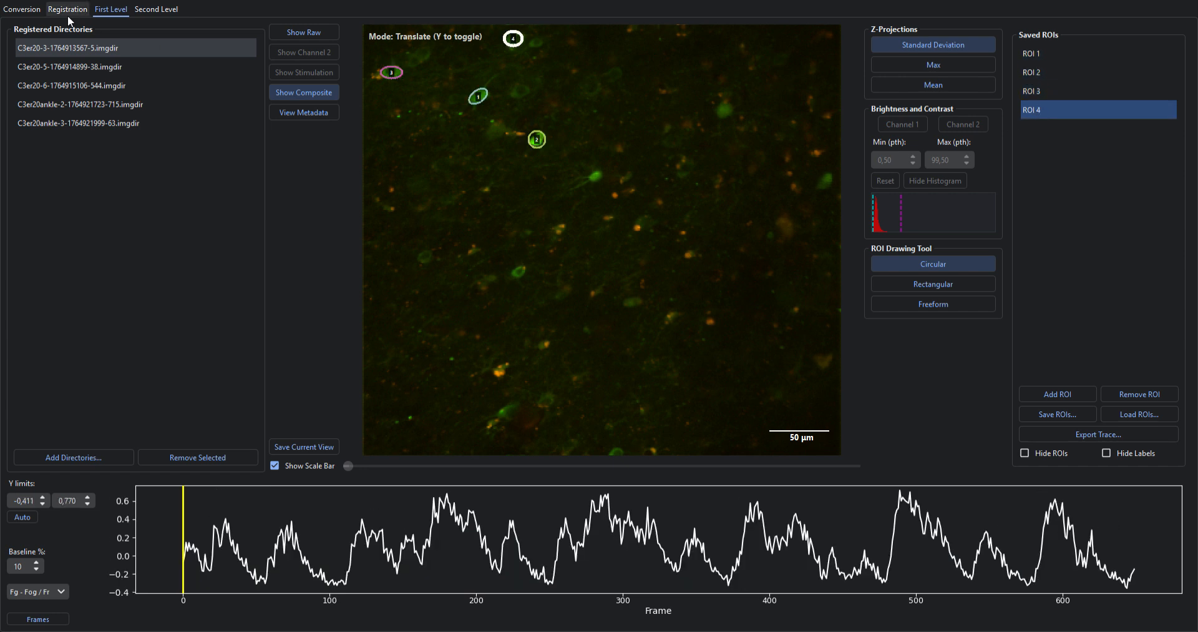
left_click(122, 66)
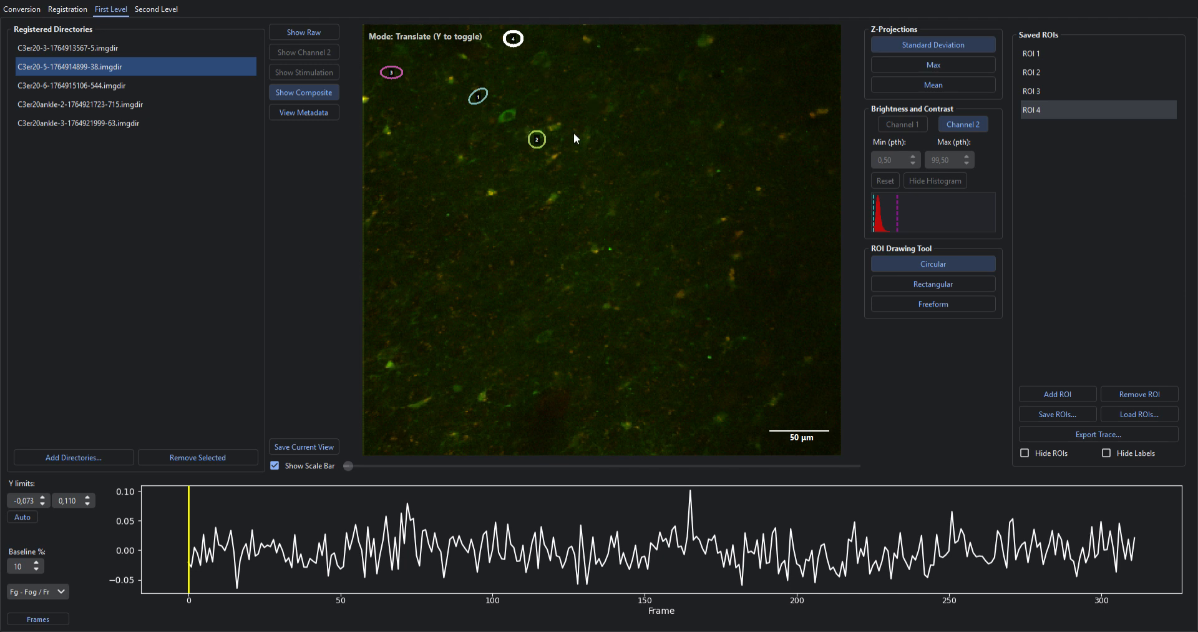
left_click(171, 92)
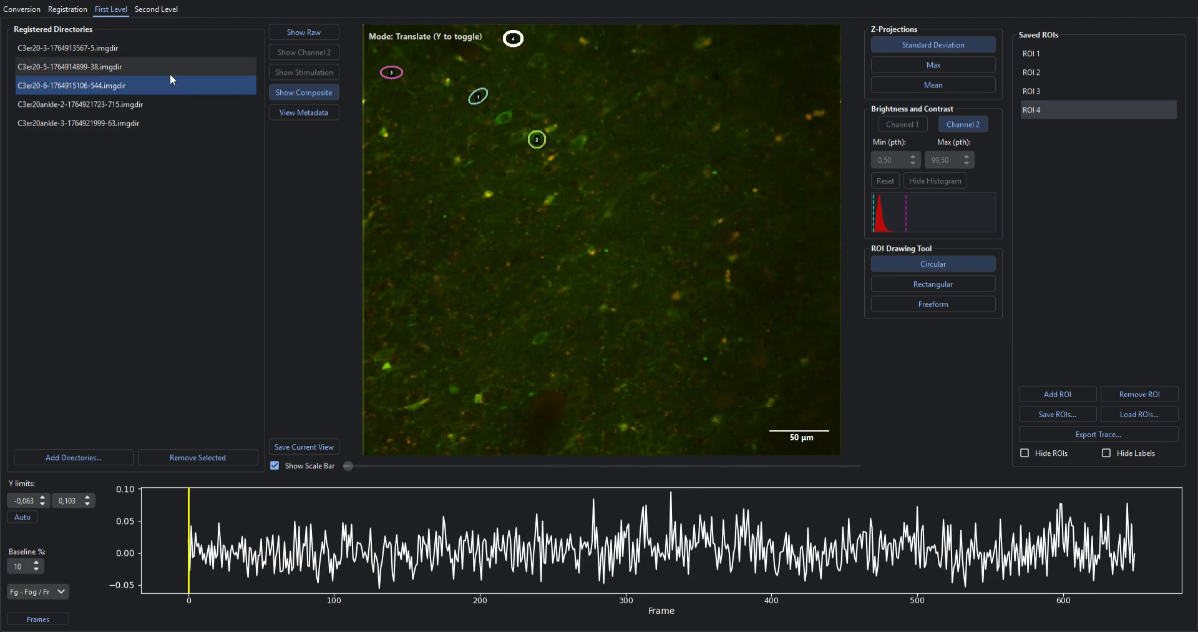
key("Up")
left_click(610, 97)
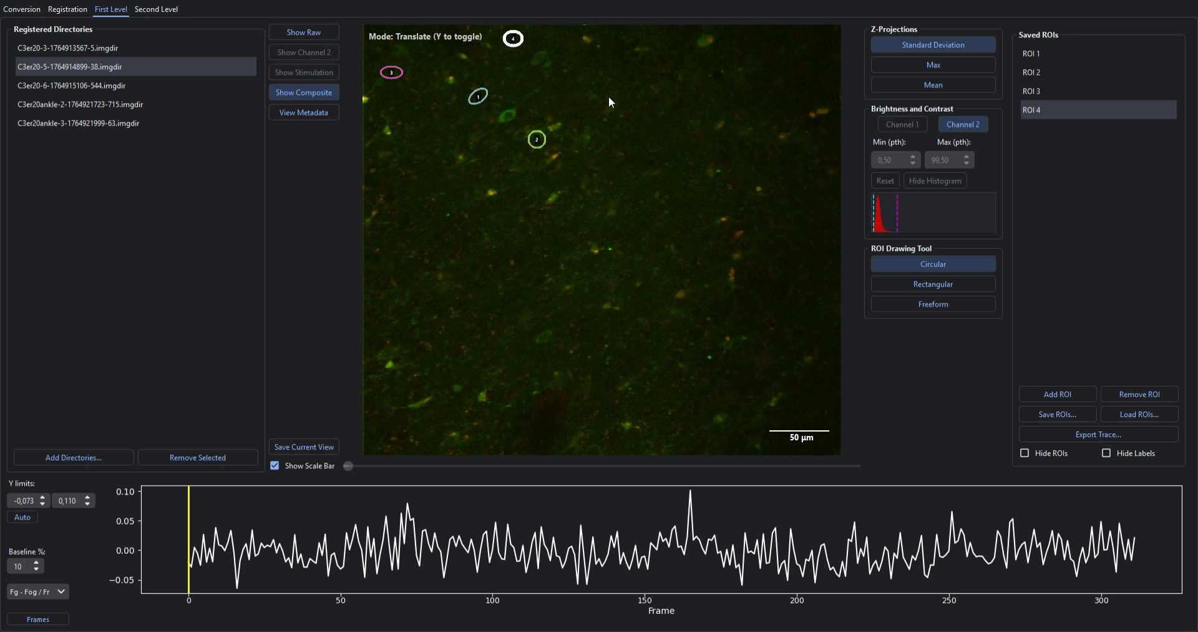
left_click(614, 318)
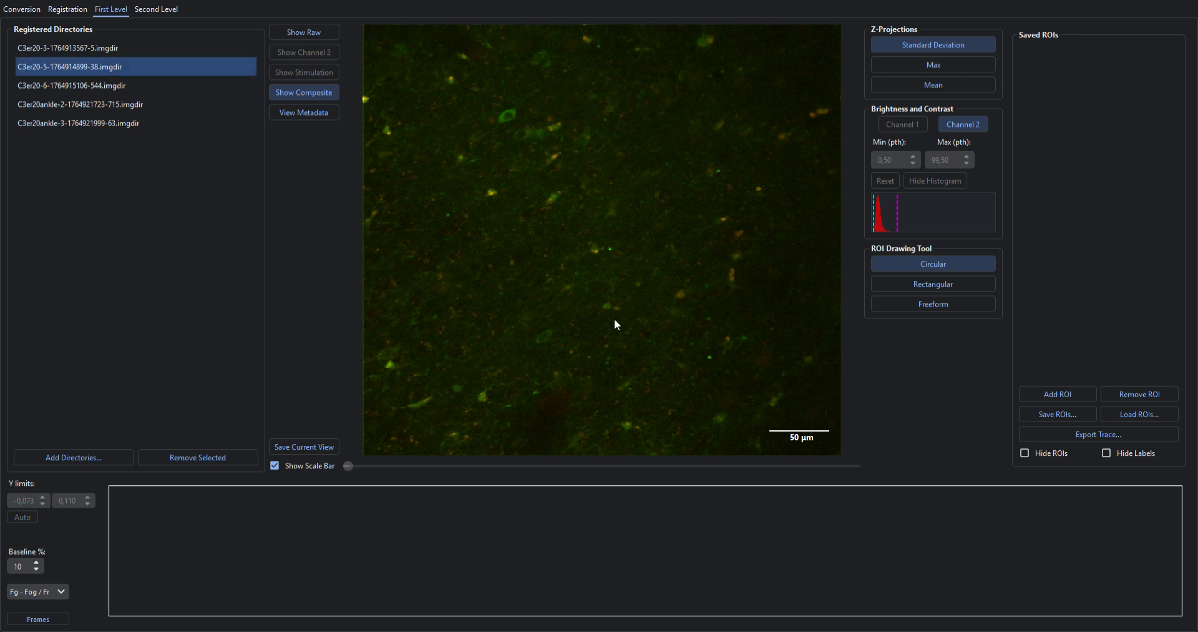
Save three circular ROIs: on the bright green upper cell, on the cell at the image's top edge, and below right of the first
left_click(509, 114)
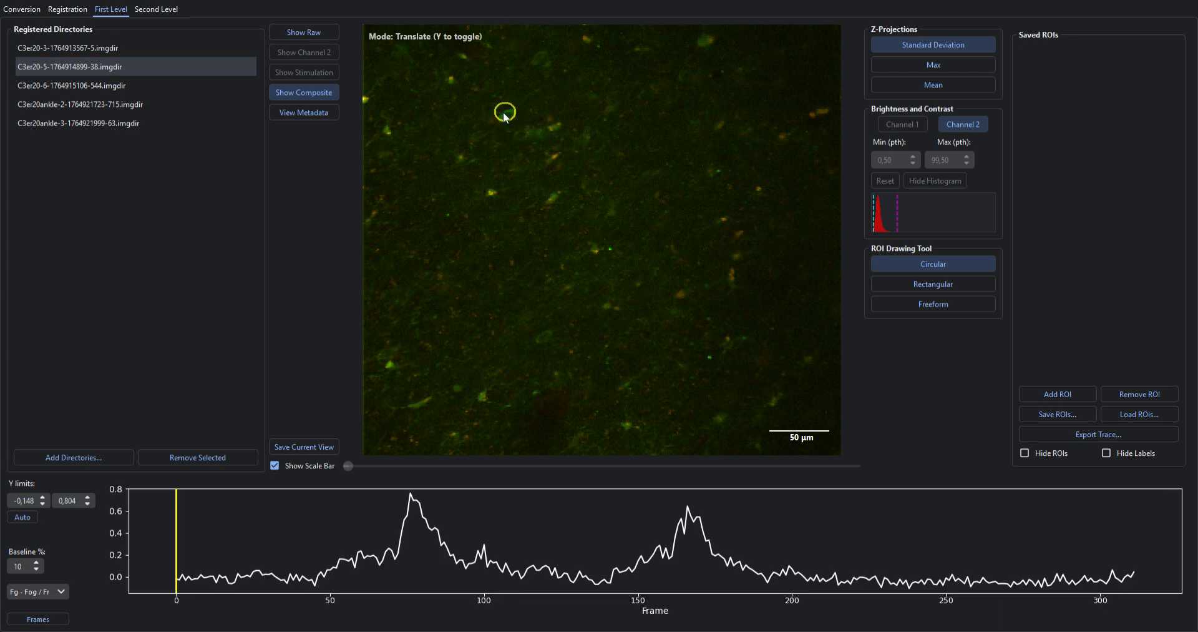
left_click_drag(507, 115, 505, 118)
key("t")
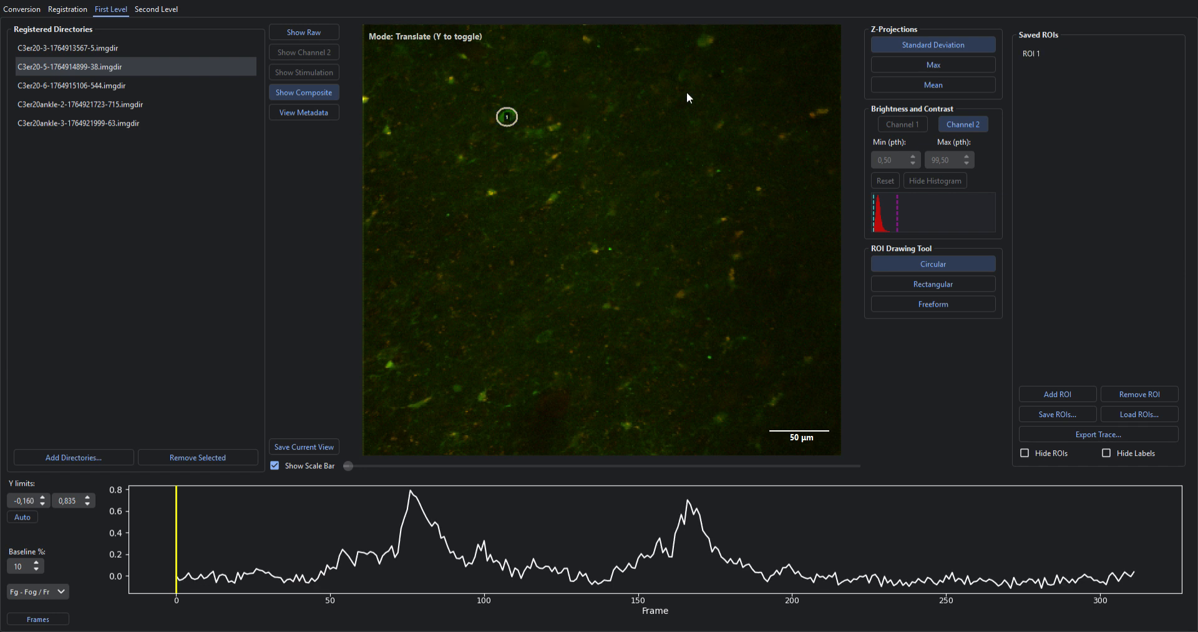
left_click_drag(723, 33, 697, 45)
key("t")
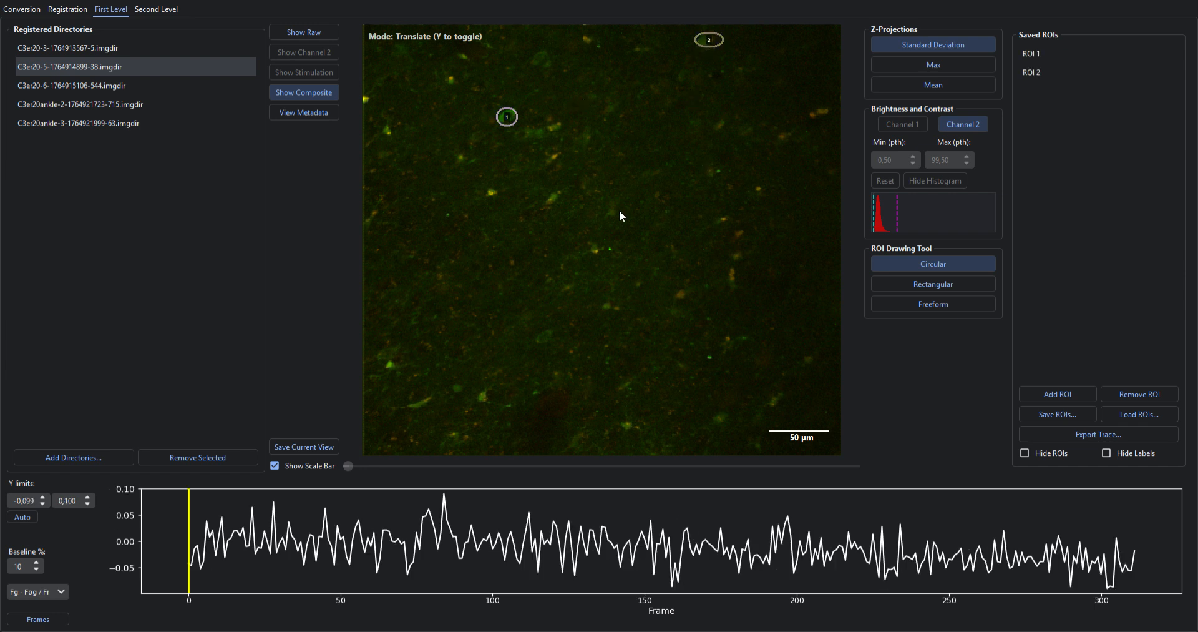
left_click_drag(564, 184, 541, 201)
key("t")
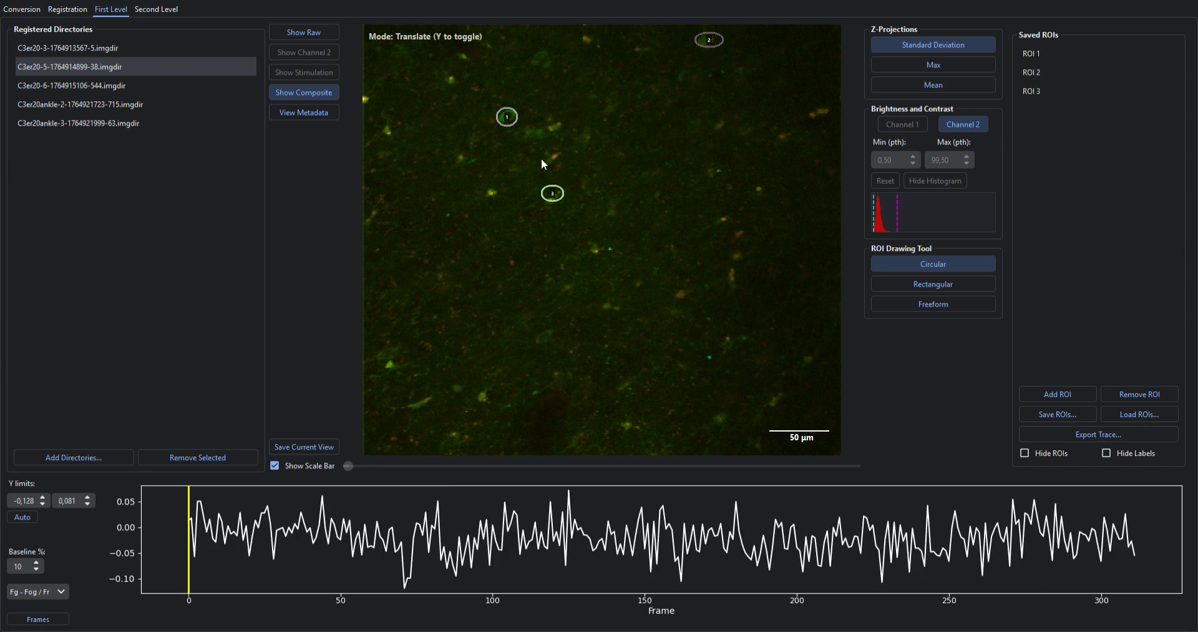
Draw a freeform ROI around the slanted cell in the lower middle of the image and save it to the list
left_click(923, 298)
left_click_drag(545, 337, 541, 341)
key("t")
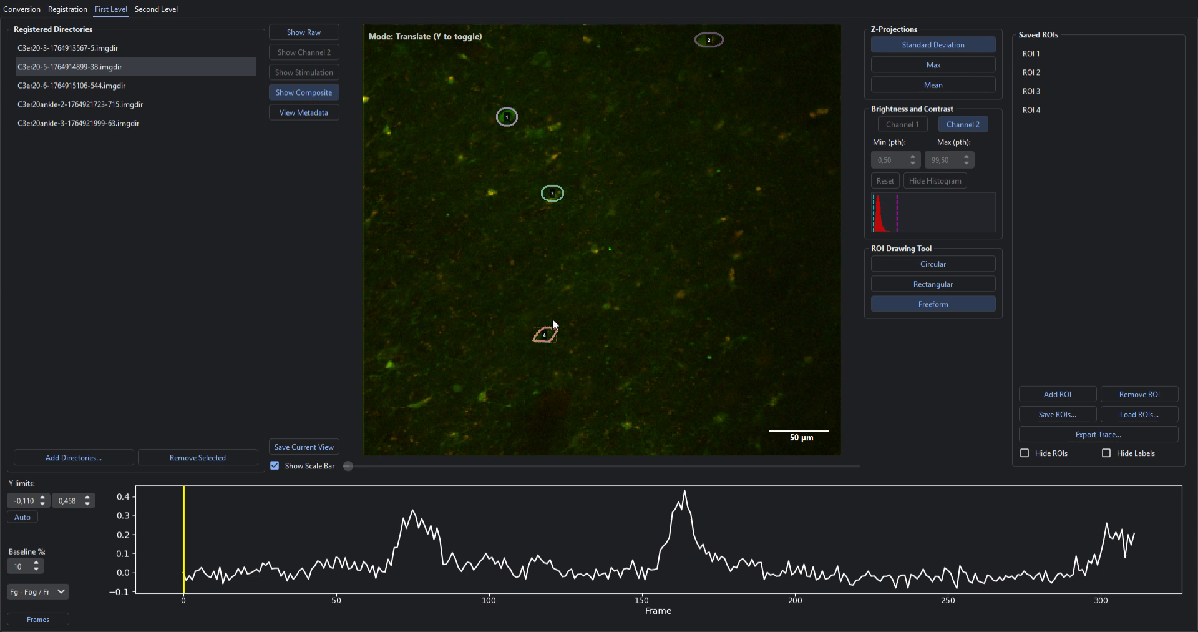
left_click(138, 88)
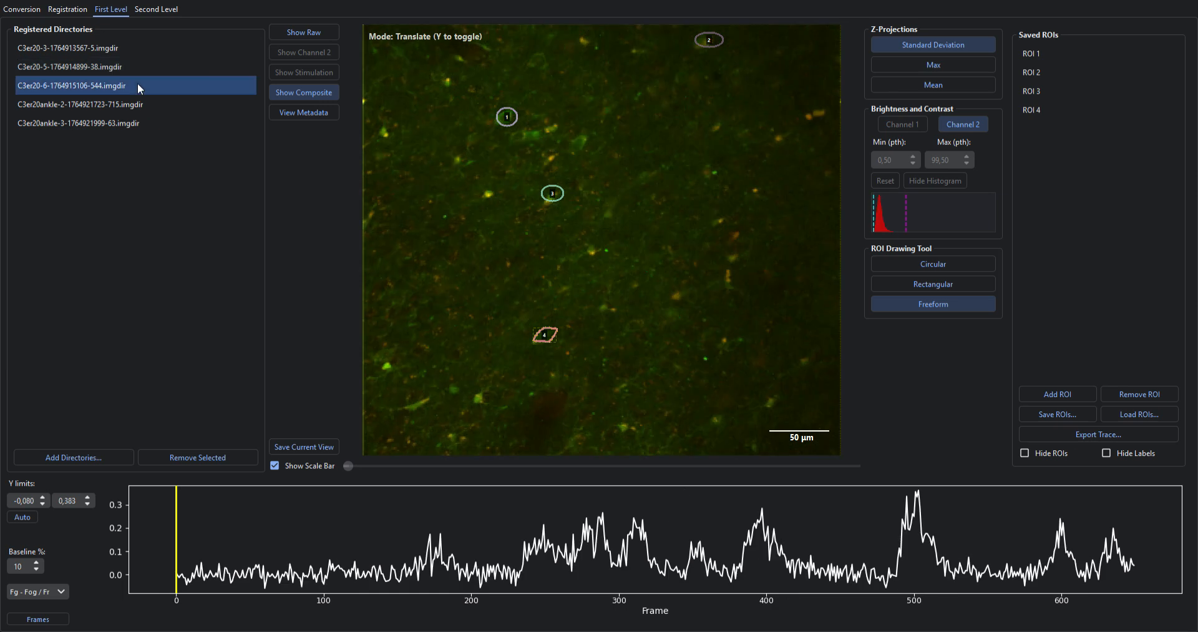
left_click(193, 67)
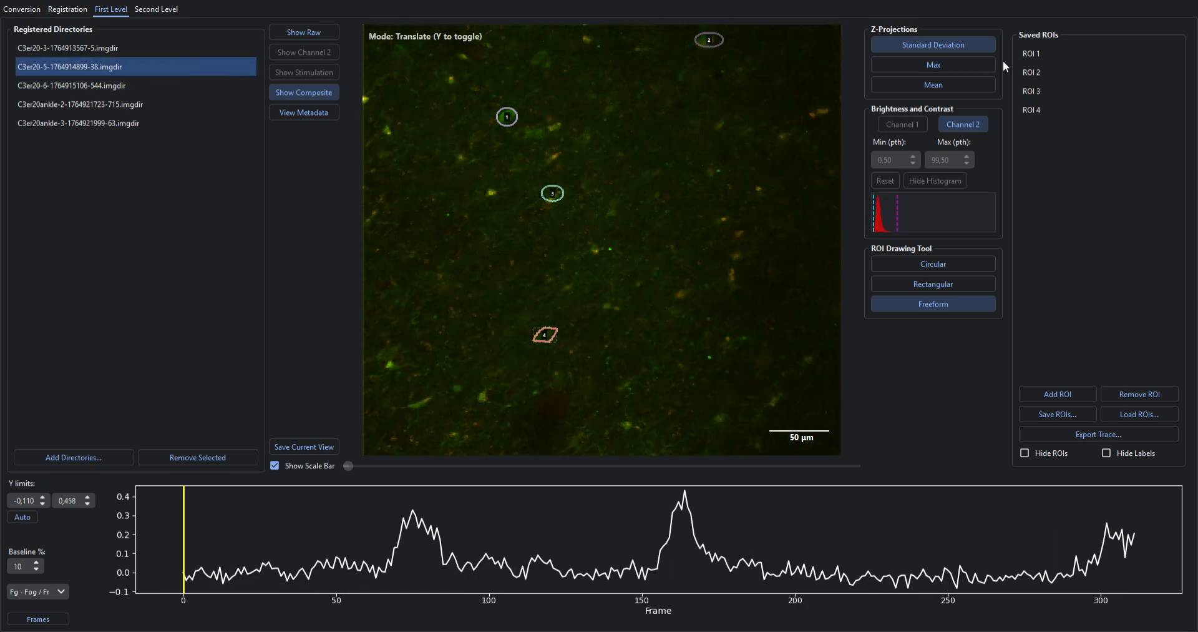
left_click(1058, 413)
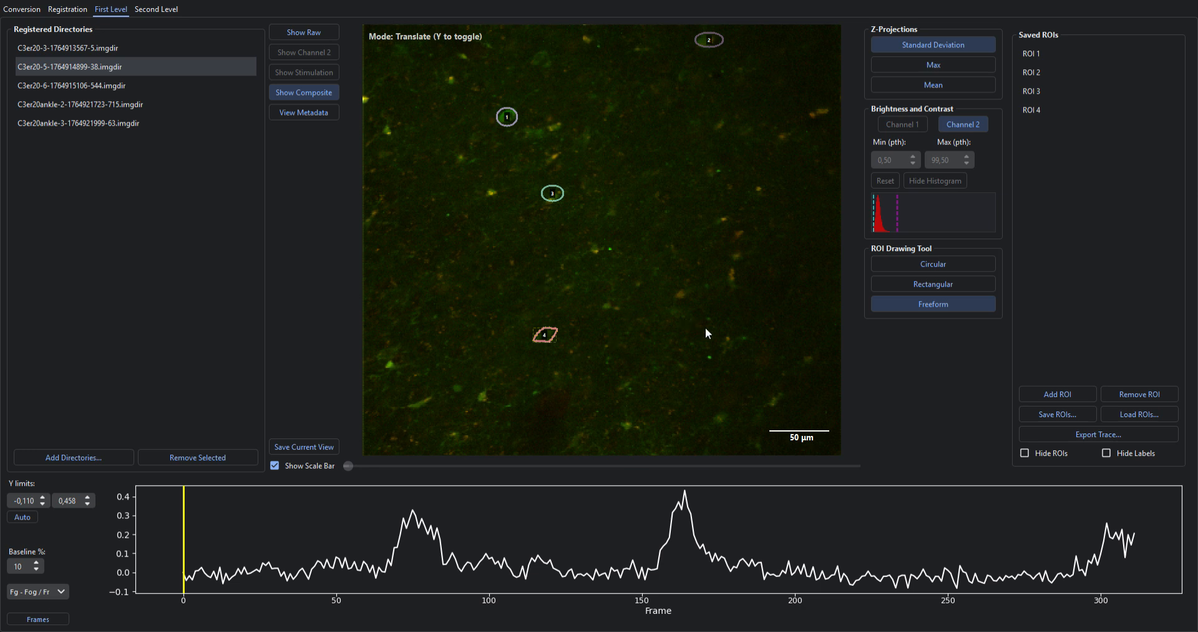
left_click(139, 85)
left_click(558, 194)
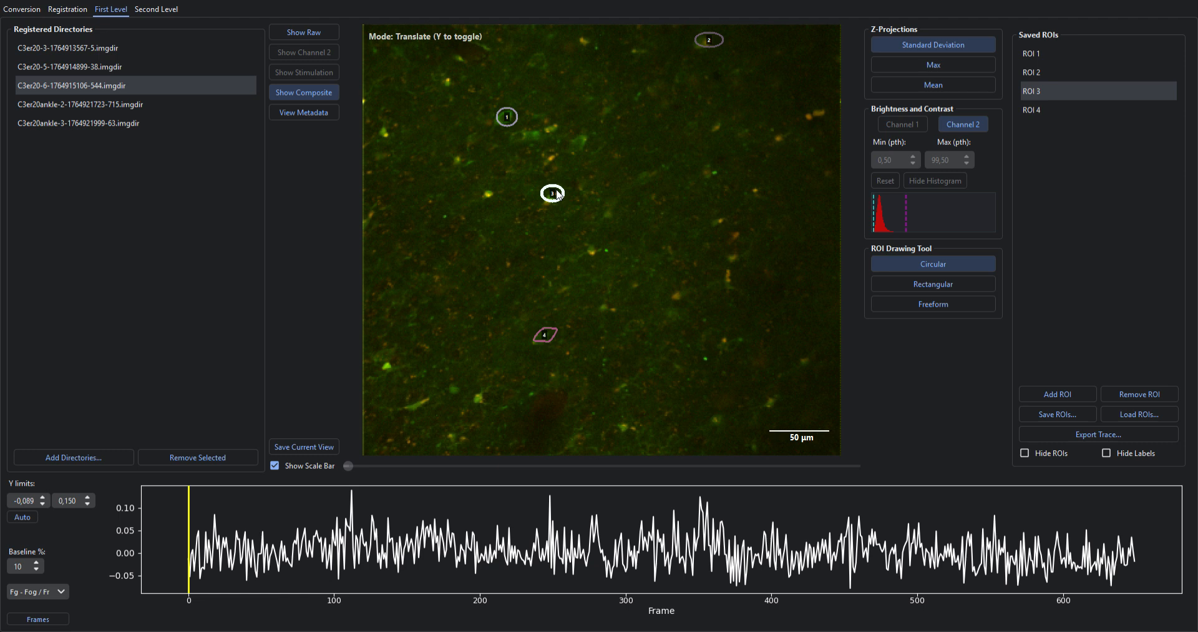
left_click(1031, 73)
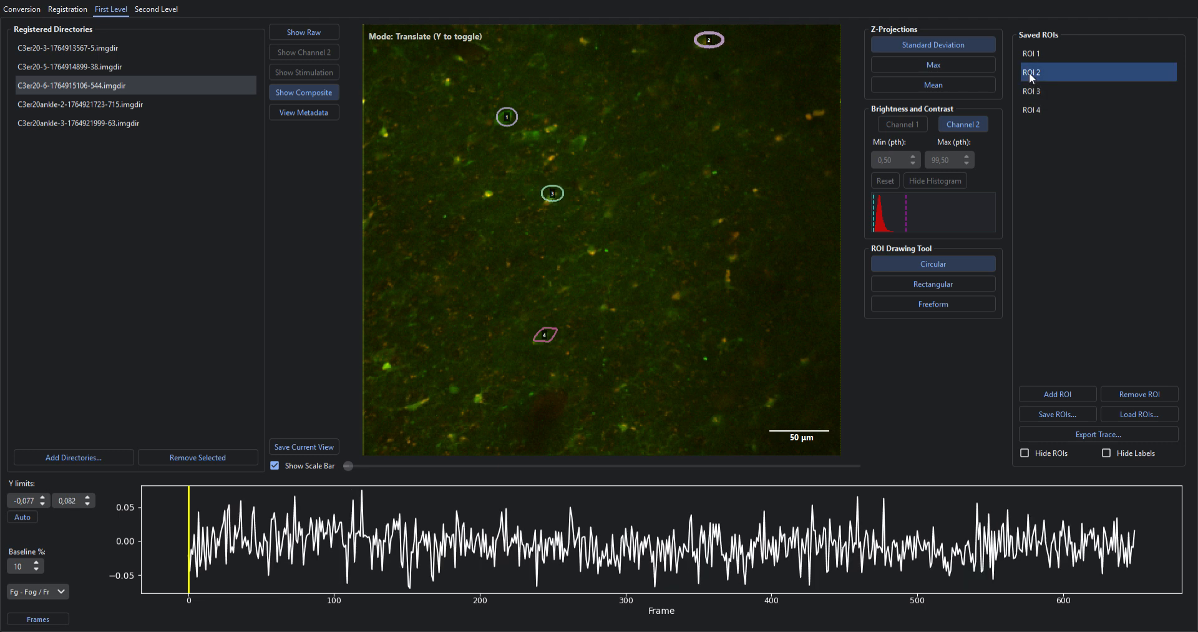
key("ctrl+a")
left_click_drag(549, 203, 546, 198)
key("r")
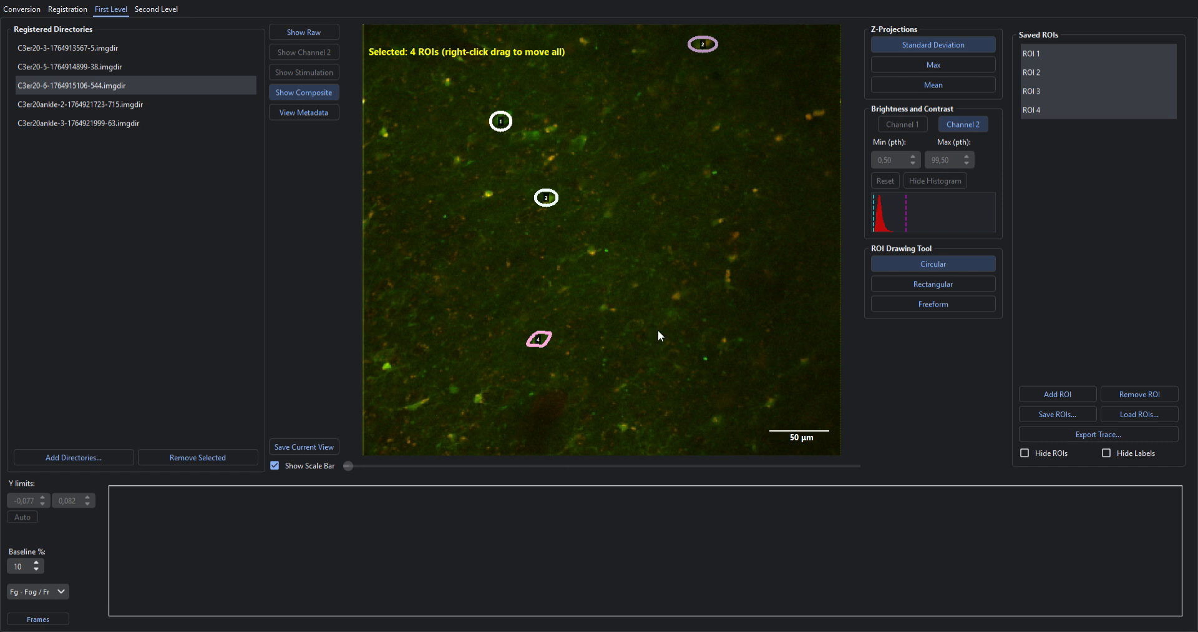
left_click(120, 72)
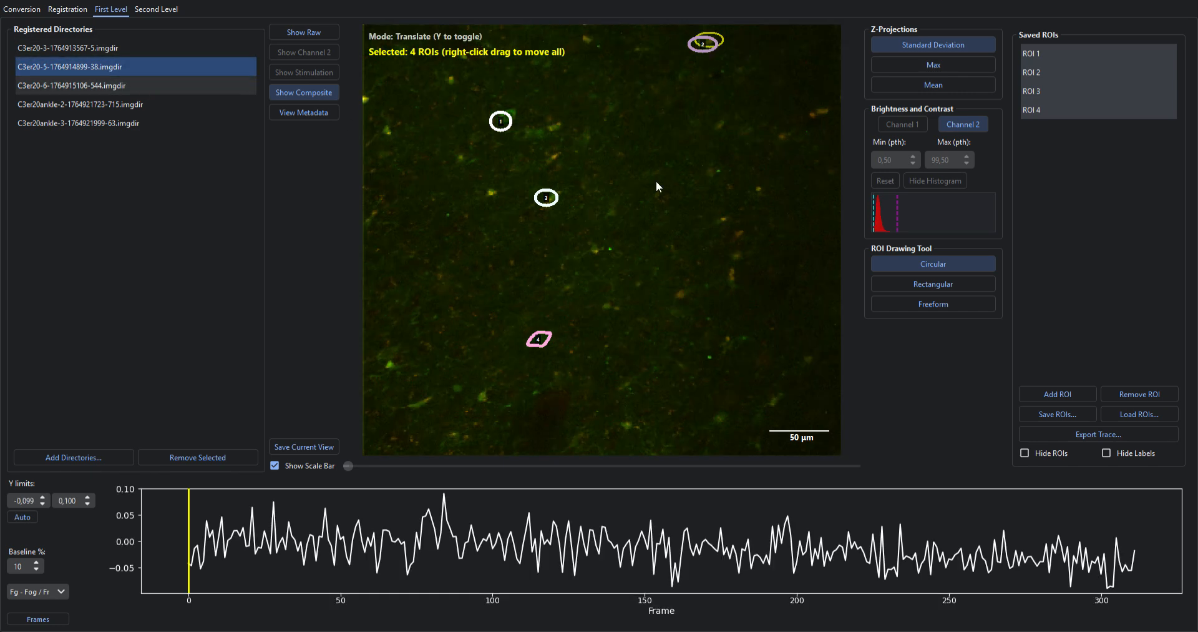
key("Down")
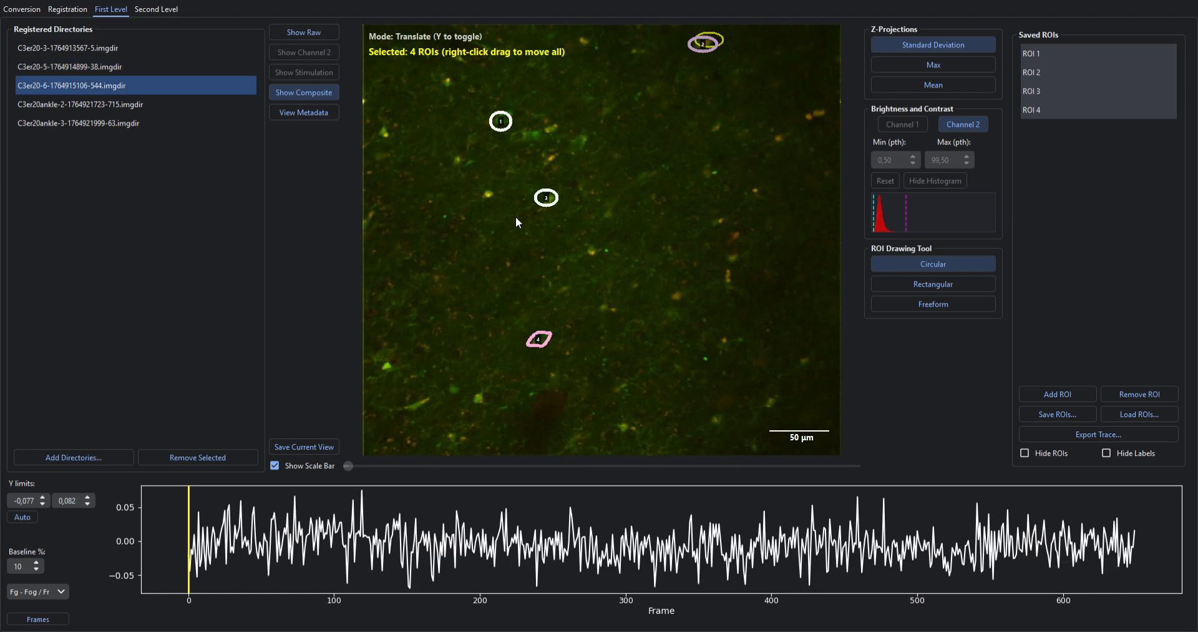
right_click(553, 204)
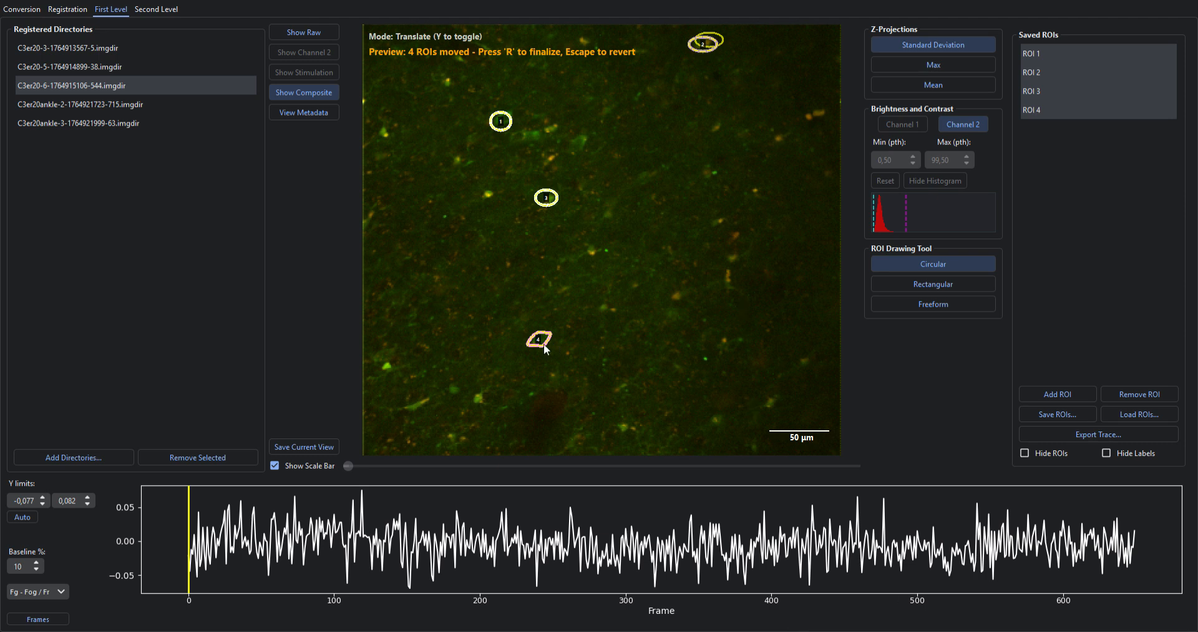
Select ROI 4 and lower the upper Y limit of its trace to 0,492
left_click(1065, 97)
key("Down")
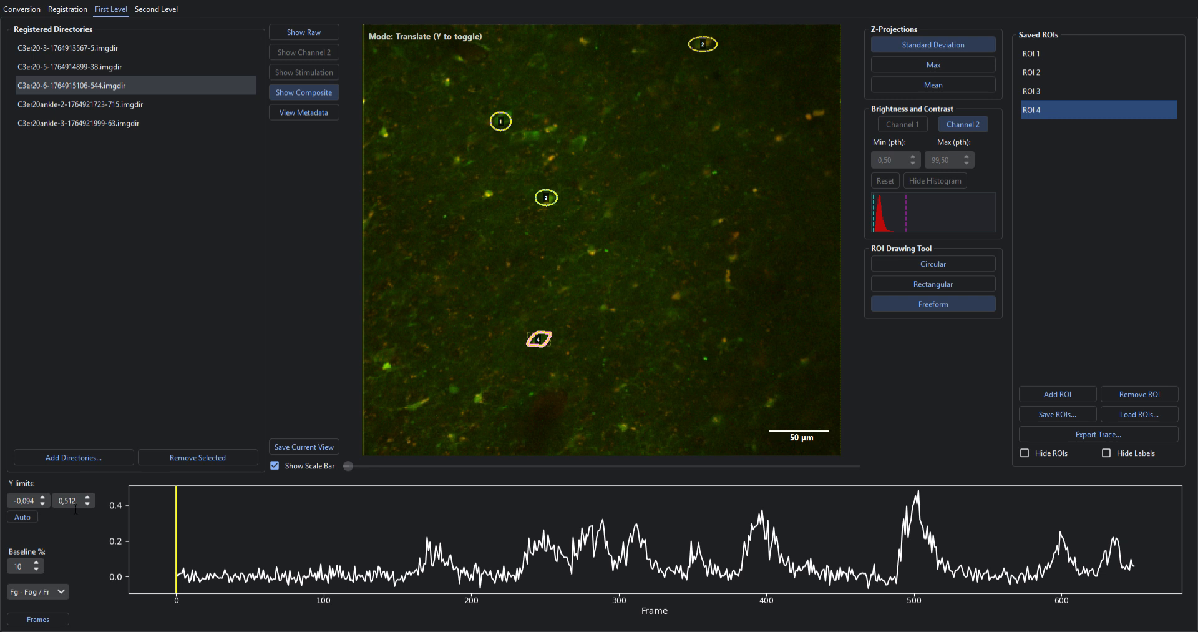
scroll(59, 503, "down", 2)
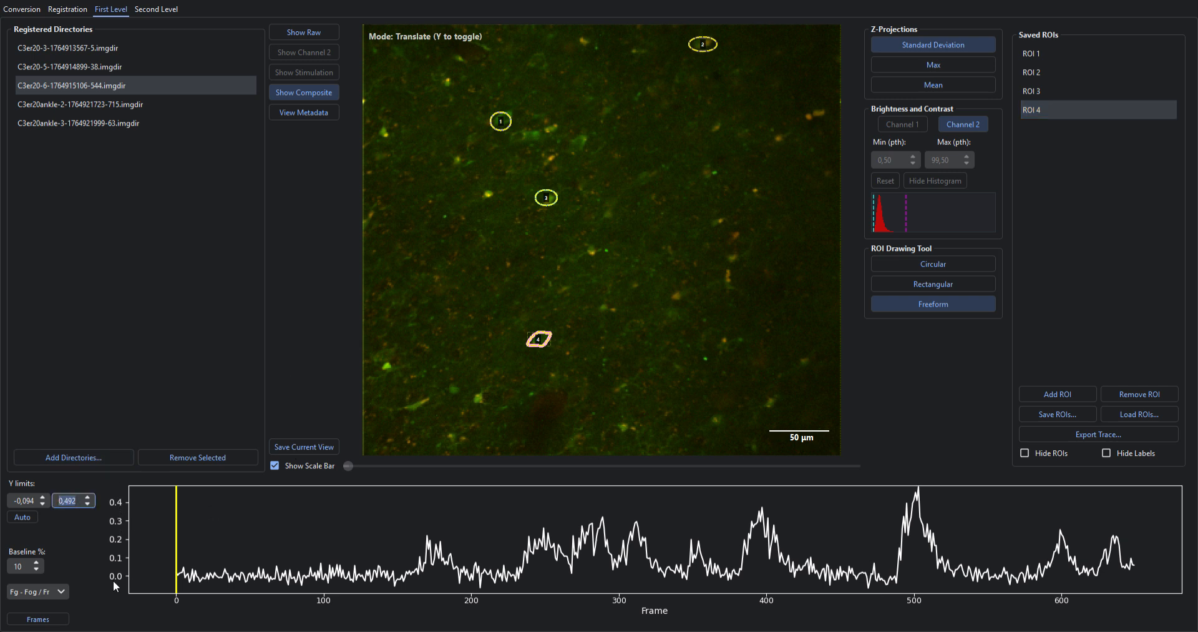
View the traces of ROI 3, ROI 1 and ROI 2 with the same Y limits
left_click(547, 201)
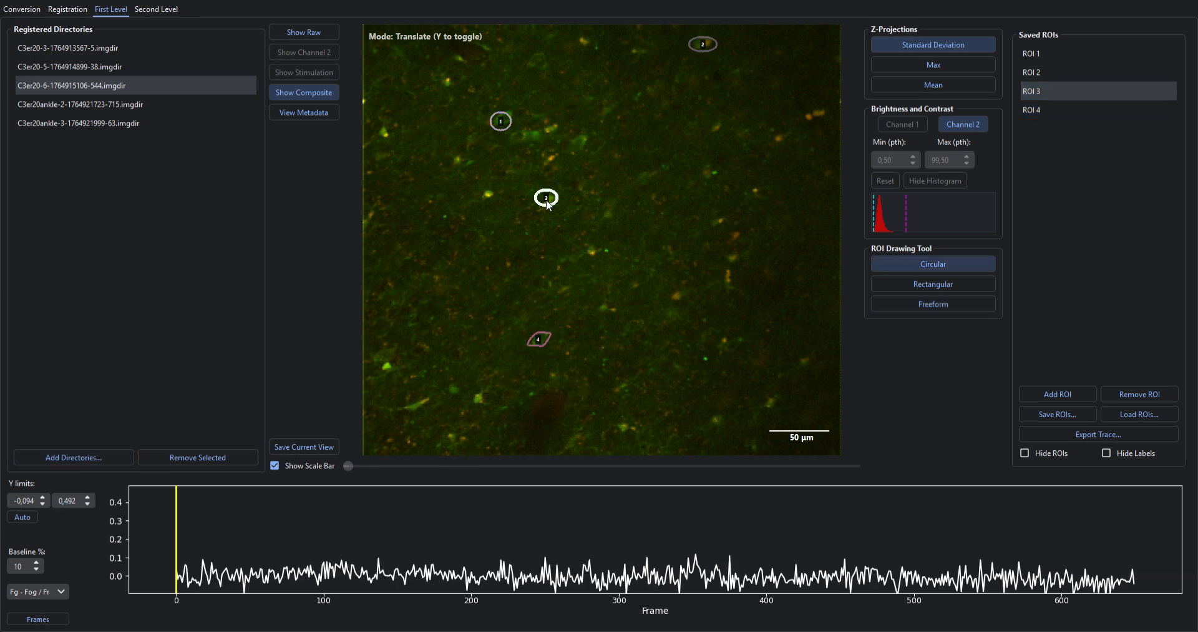
left_click(500, 124)
left_click(702, 42)
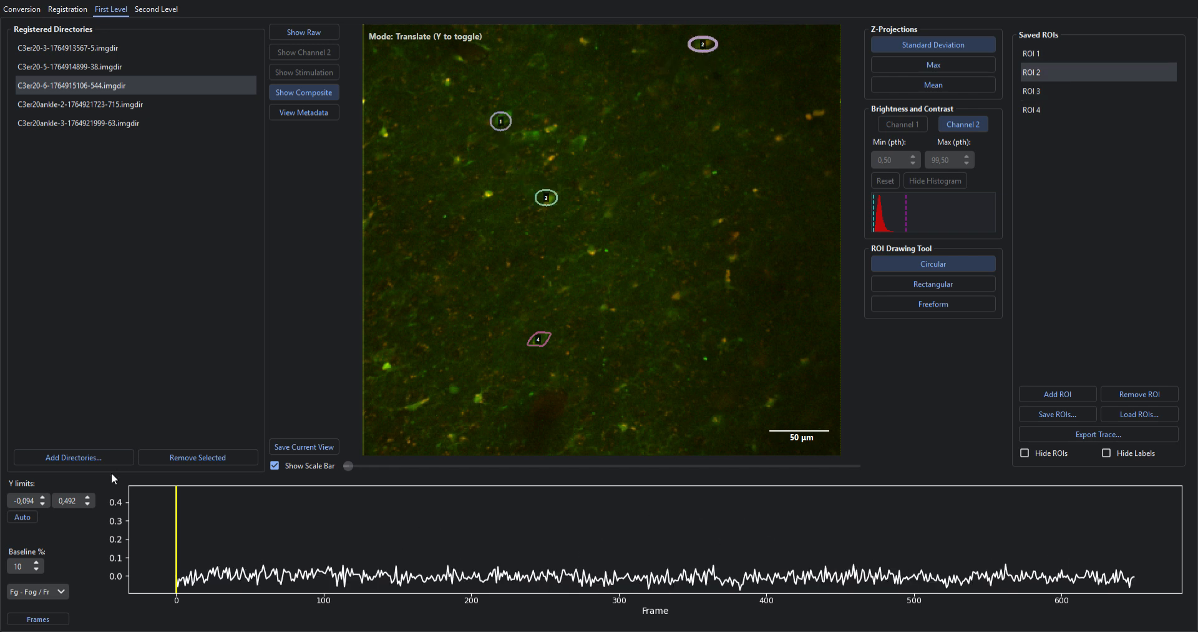
Switch the Y limits back to automatic scaling and view the traces of ROI 4, ROI 3, ROI 2 and ROI 1
left_click(37, 521)
left_click(528, 339)
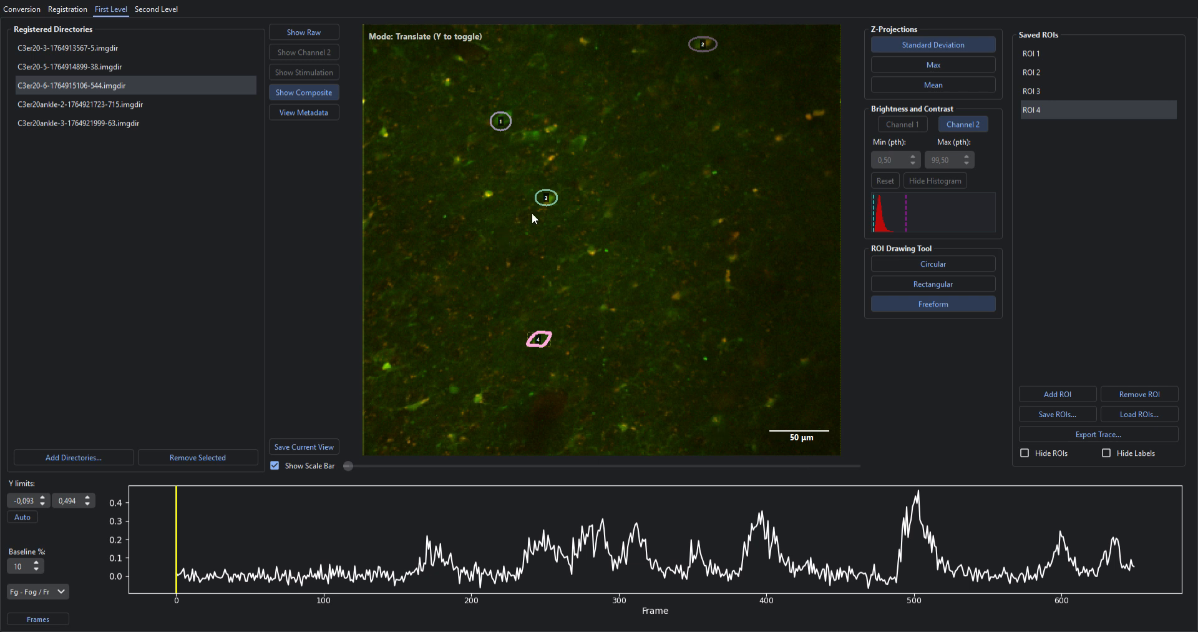
left_click(547, 198)
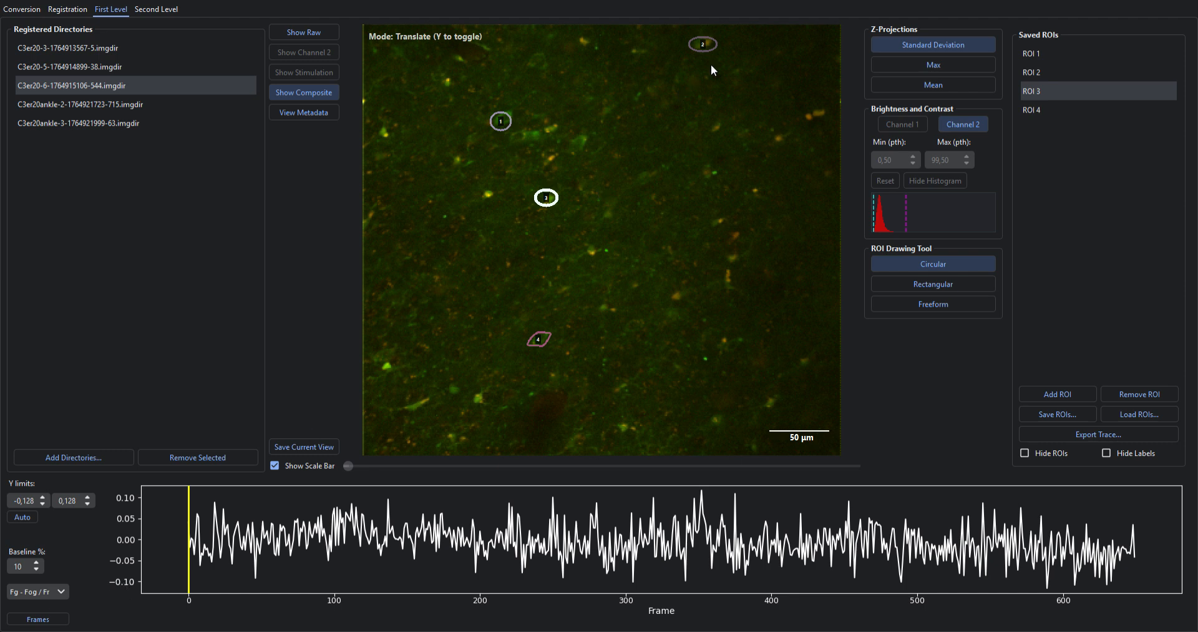
left_click(702, 47)
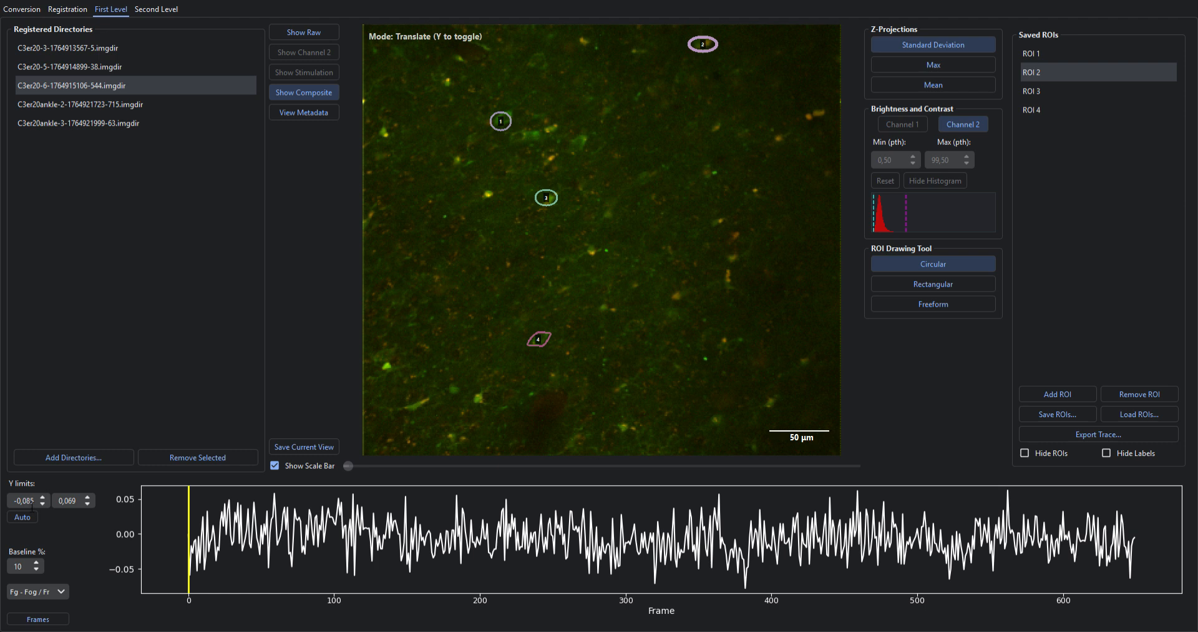
left_click(503, 125)
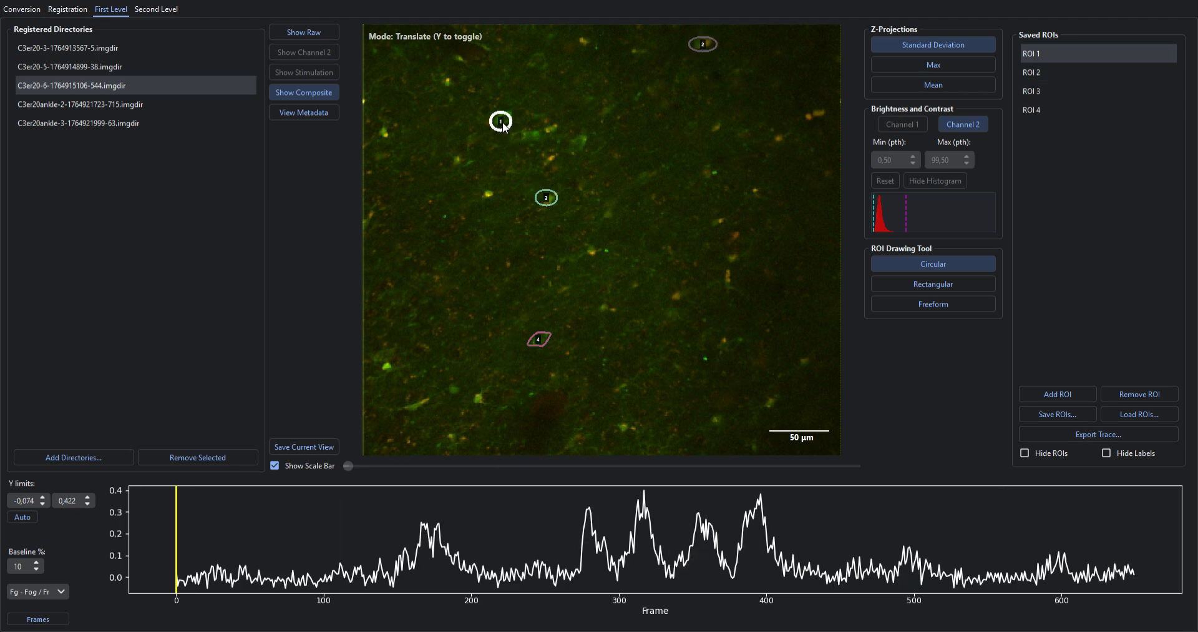
Set the trace plot's Y limits to -0,5 and 0,5
left_click(39, 506)
key("shift+Left")
key("shift+Left")
key("shift+Left")
type("5")
key("Tab")
type("0,5")
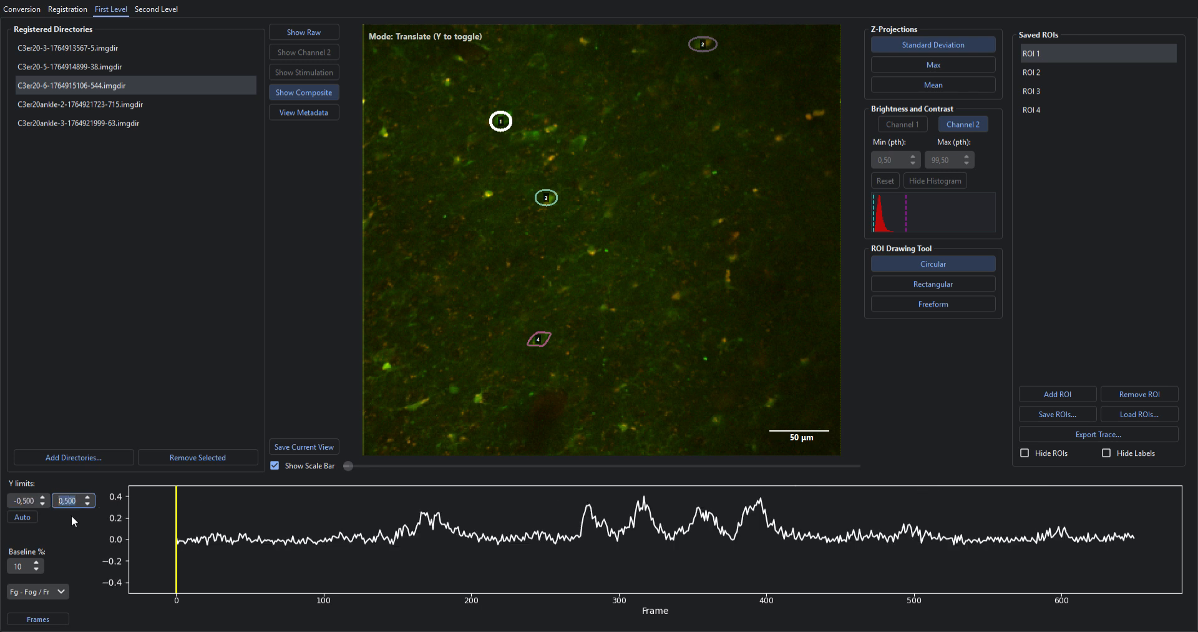
Compare the traces of all four ROIs at the fixed Y limits, ending on ROI 3
left_click(547, 198)
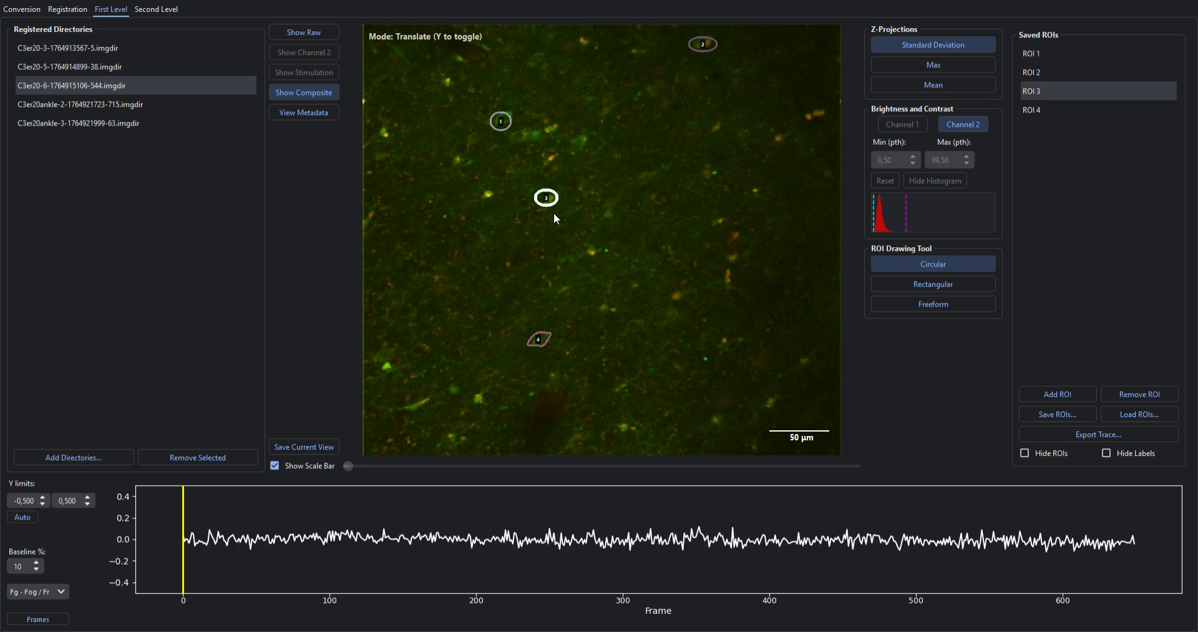
left_click(539, 339)
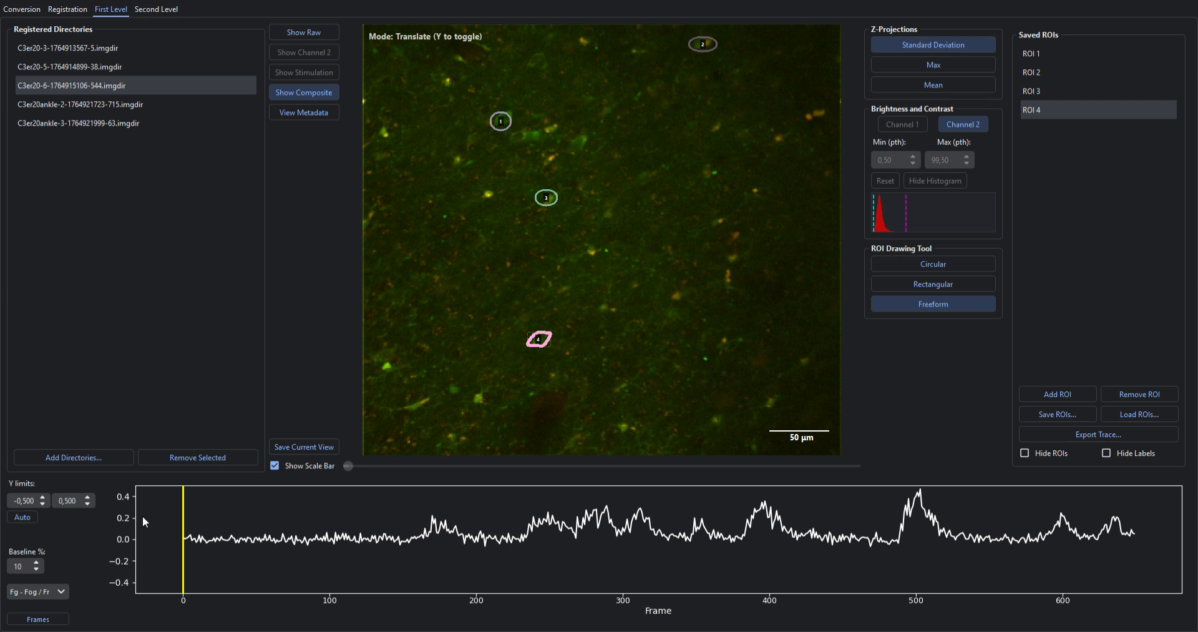
left_click(709, 48)
left_click(501, 121)
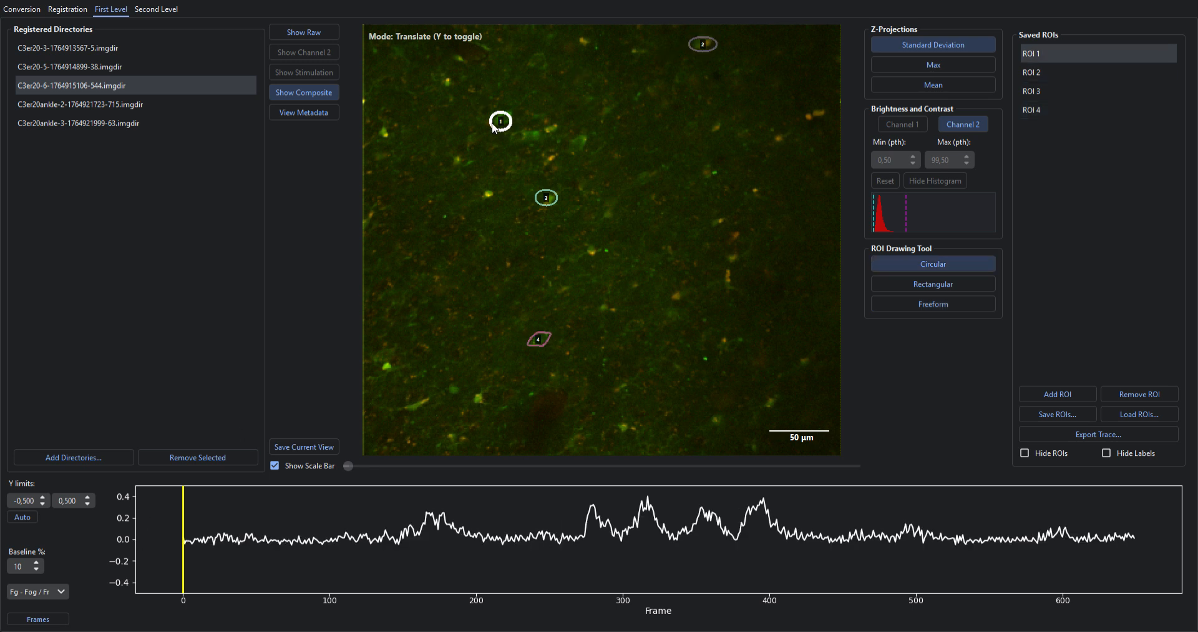
left_click(547, 198)
left_click(539, 338)
left_click(547, 198)
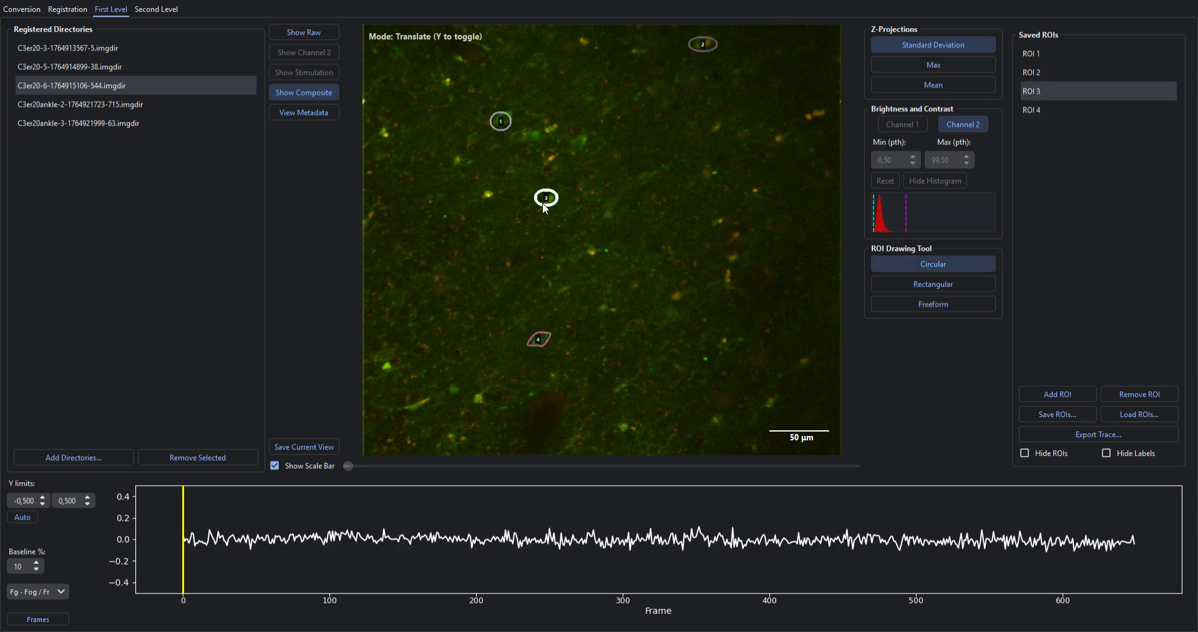
View the traces of ROI 1 and ROI 2, and set the trace formula to Fg - Fog / Fog
left_click(500, 121)
left_click(703, 44)
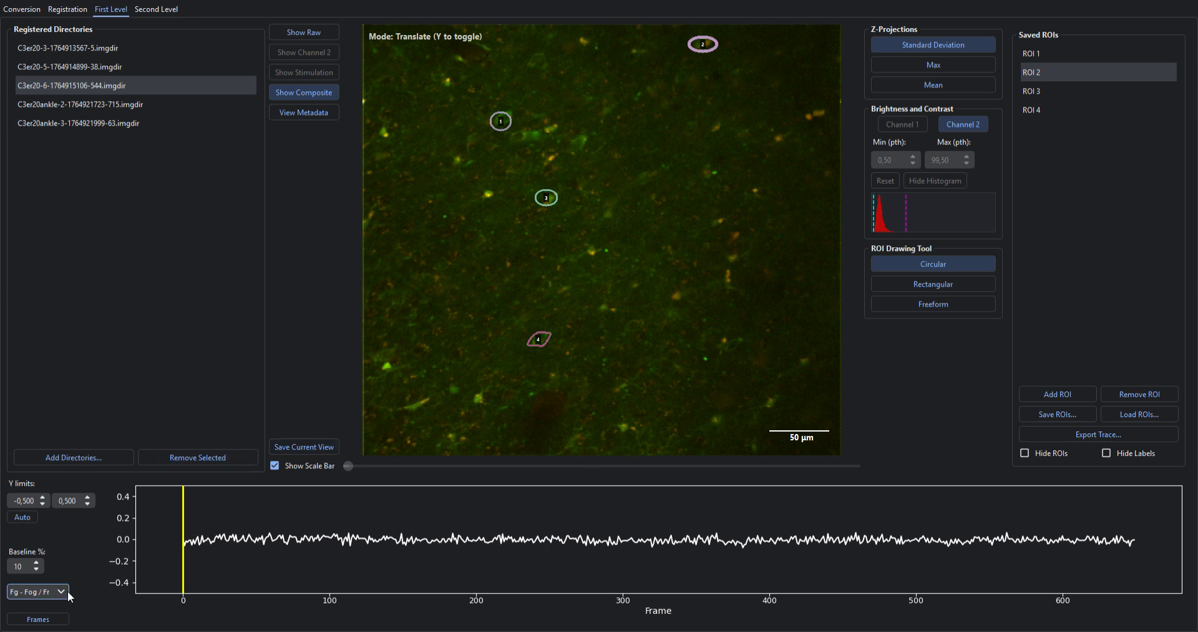
left_click(51, 541)
Turn off the composite view and standard deviation projection, and compare the raw images of Channel 1 and Channel 2
left_click(304, 96)
left_click(943, 43)
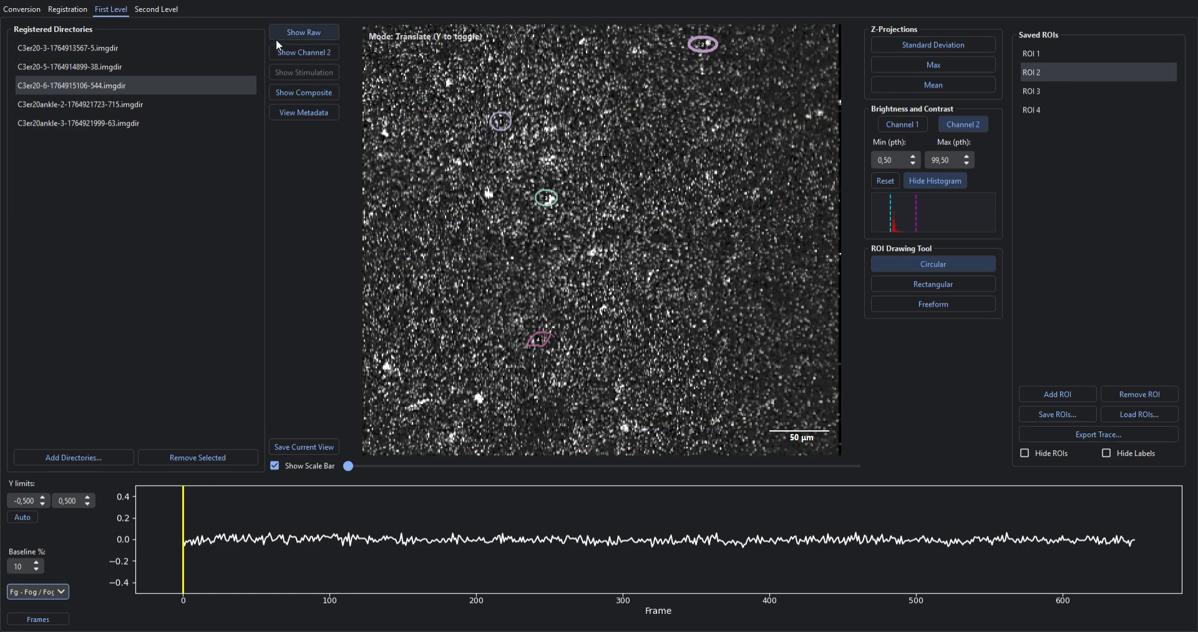
left_click(321, 50)
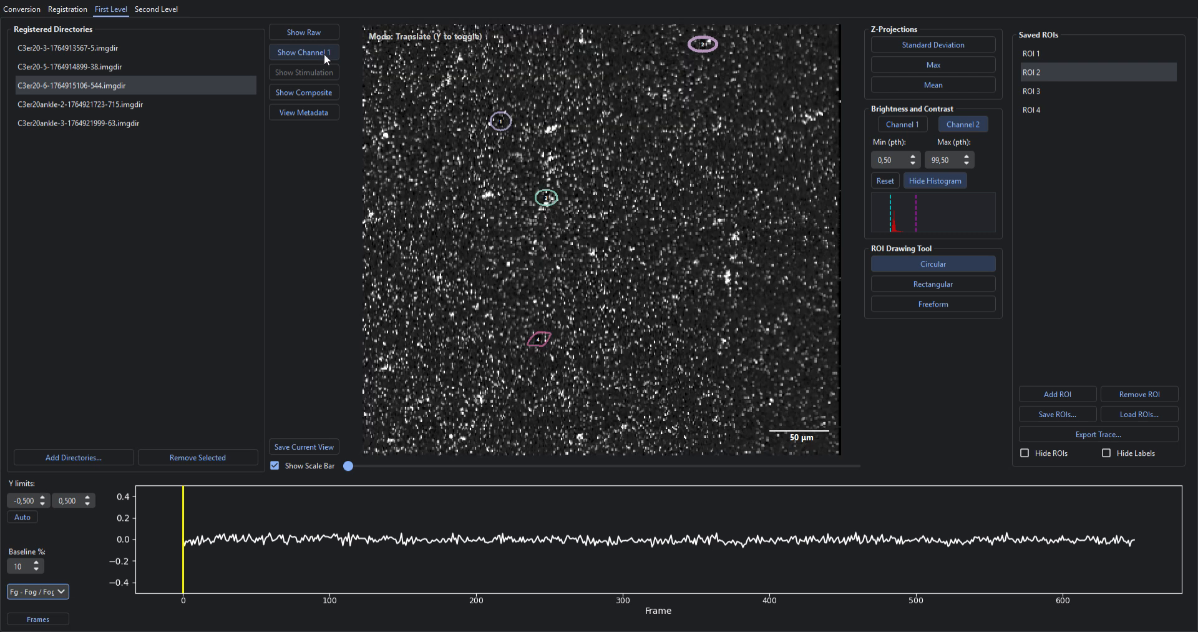
left_click(323, 53)
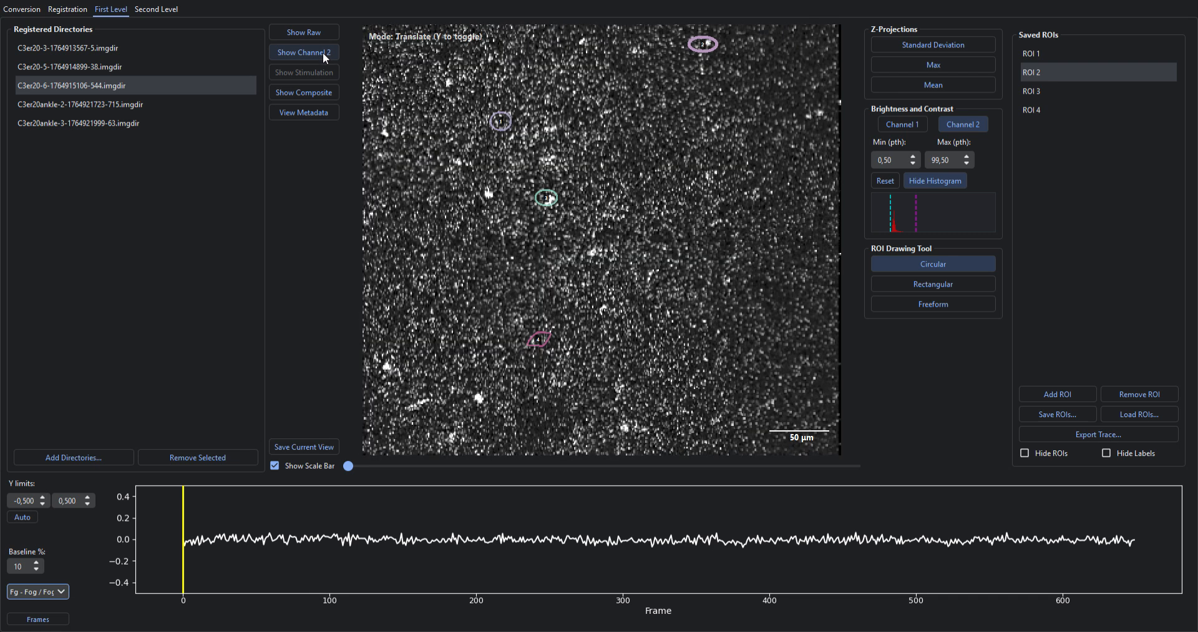
left_click(323, 53)
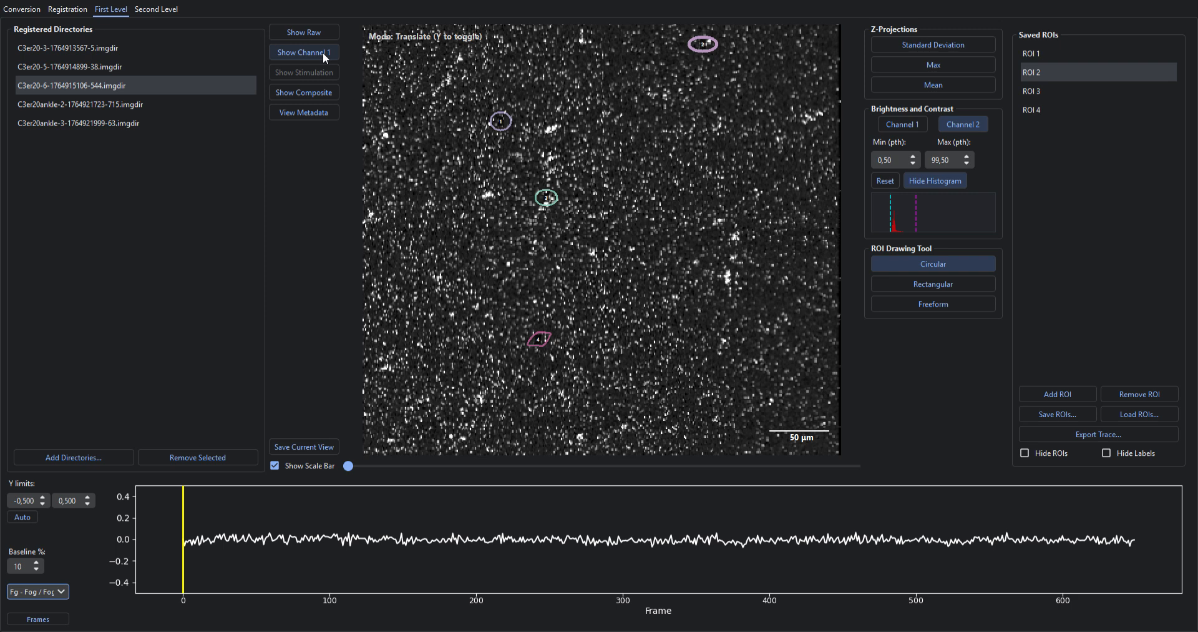
Restore the composite view with the standard deviation projection, and select ROI 3
left_click(332, 93)
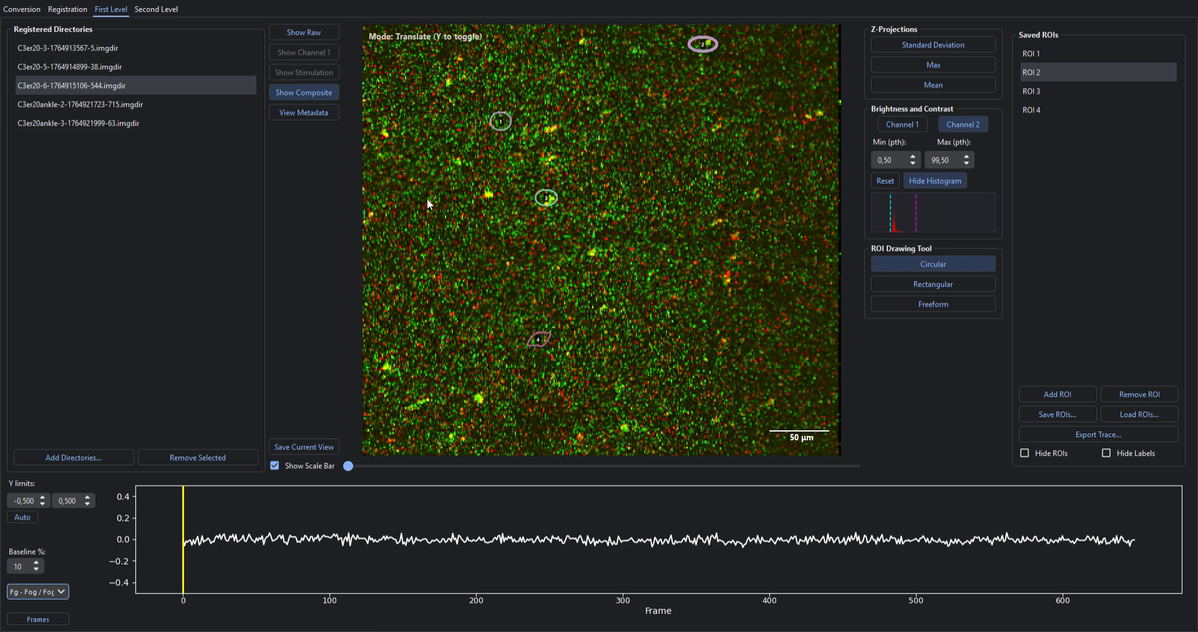
left_click(1061, 93)
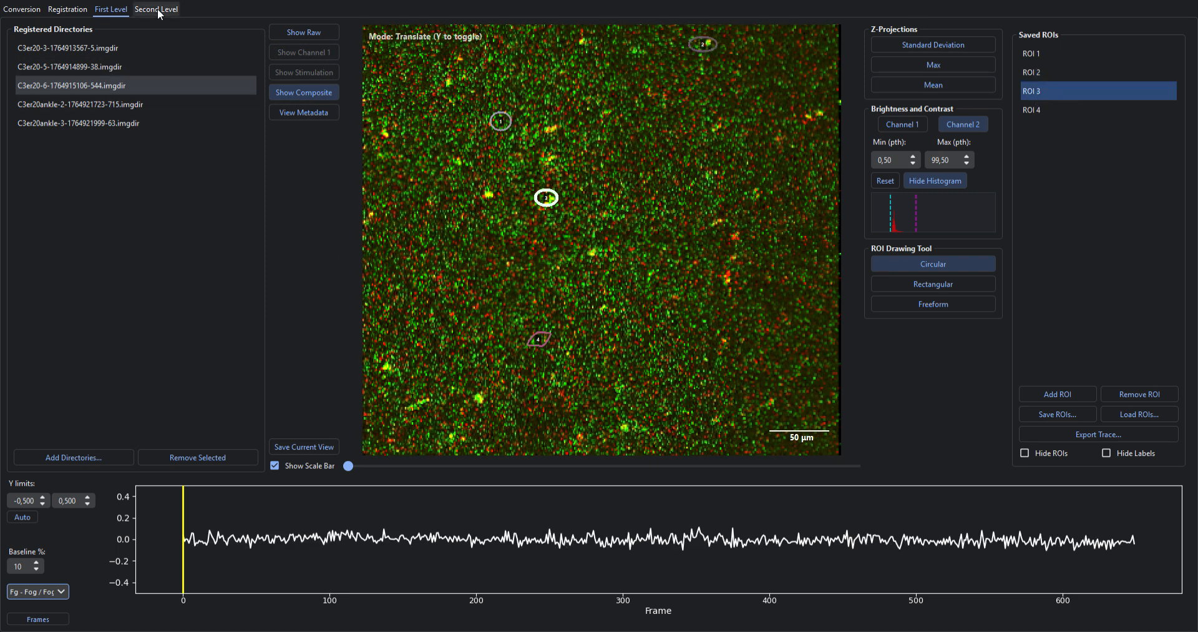
left_click(950, 47)
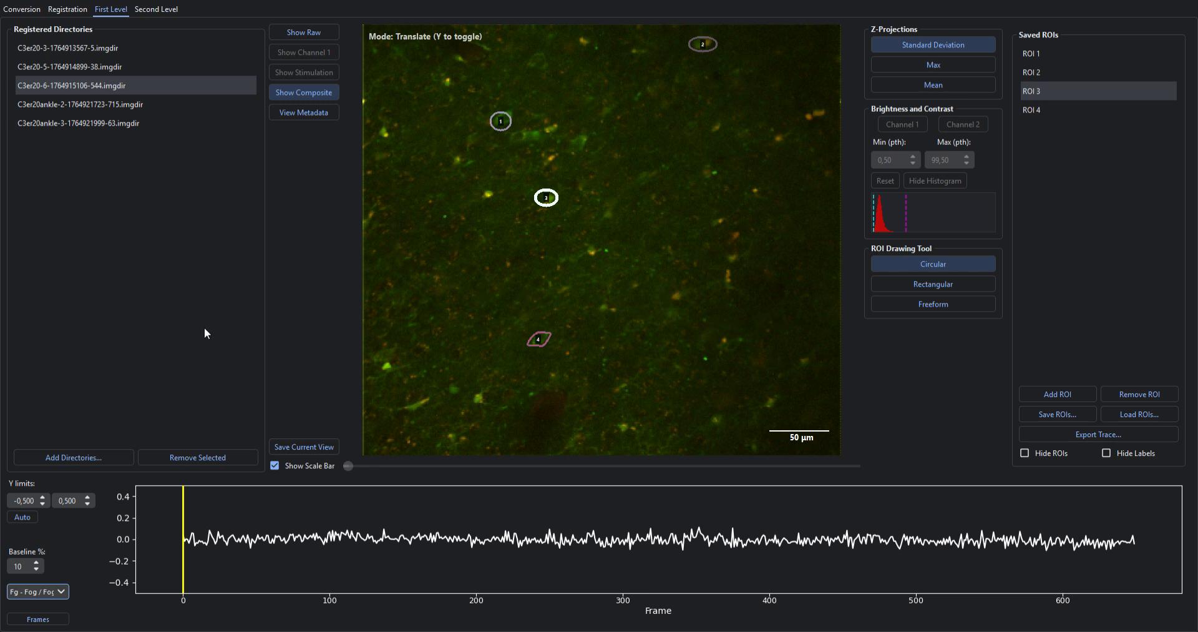
Check the Second Level plots of the four ROIs, and return to First Level to view ROI 4's trace
left_click(152, 9)
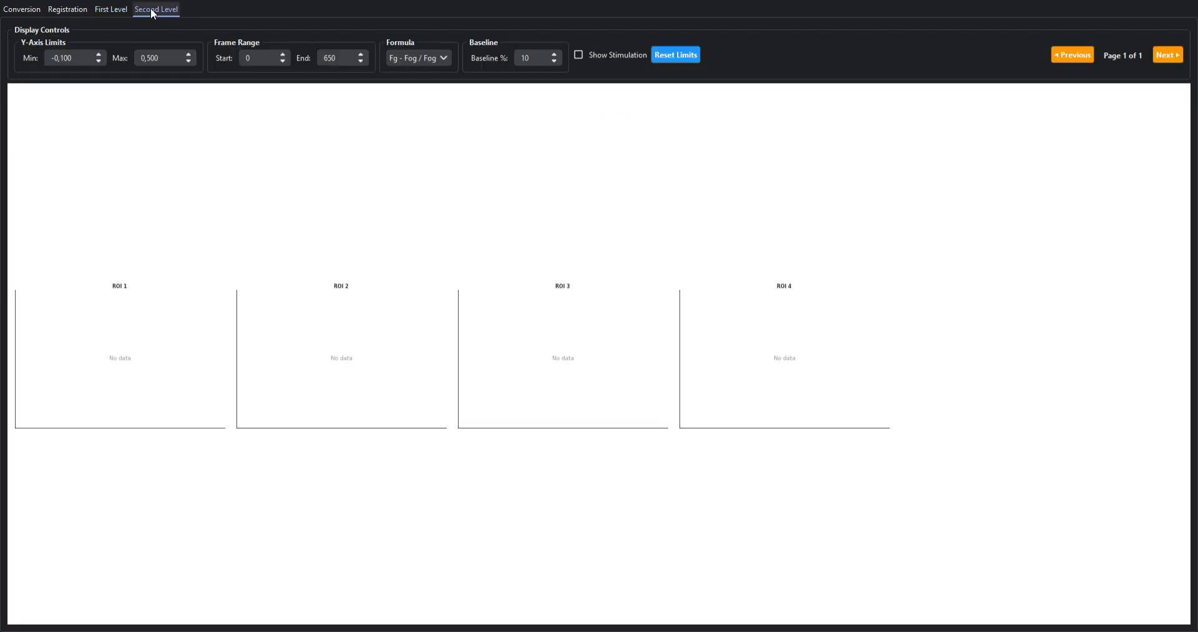
left_click(111, 9)
left_click(1064, 109)
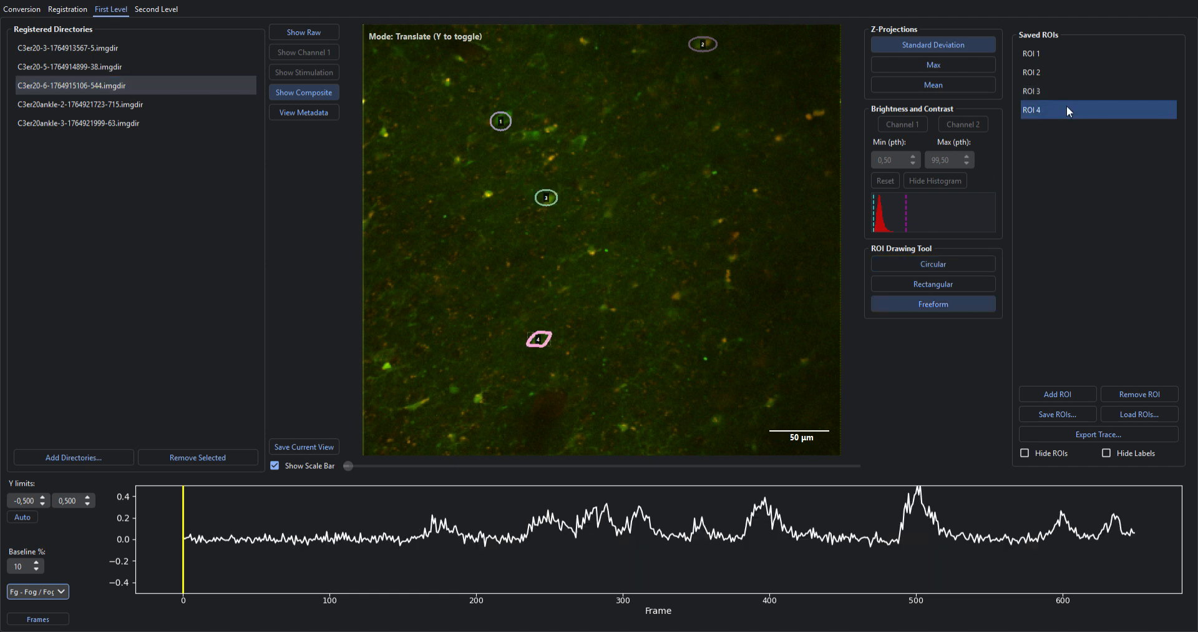
Clear all saved ROIs and draw three new freeform ROIs in the upper half of the image
left_click(535, 203)
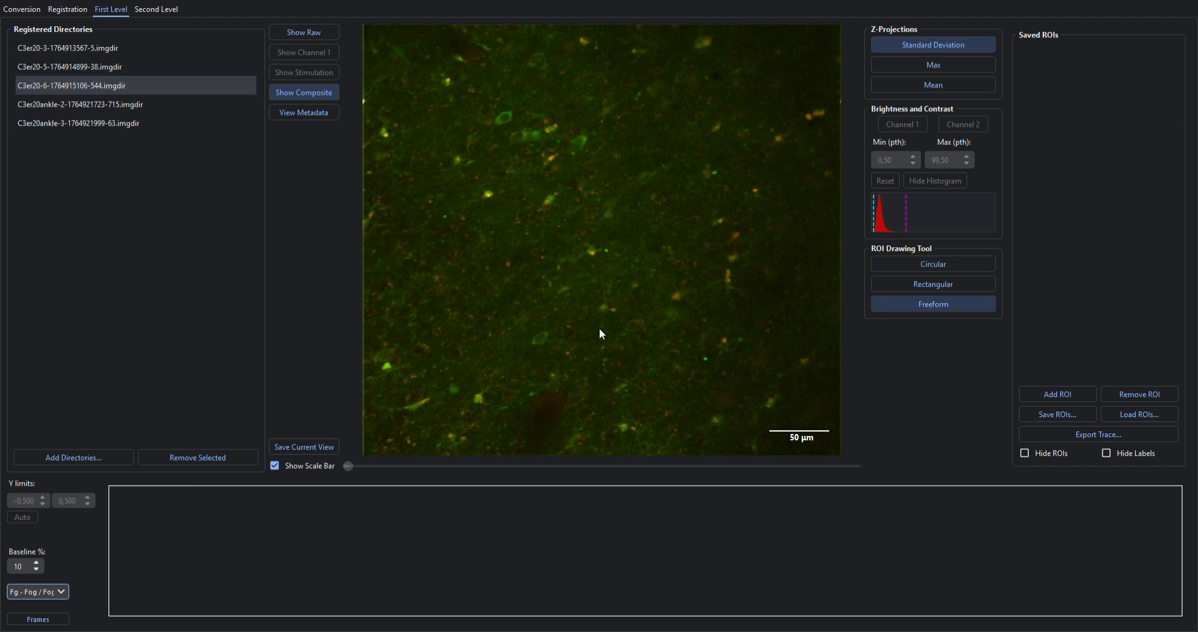
mouse_move(571, 176)
left_mouse_down()
mouse_move(550, 197)
mouse_move(571, 222)
left_mouse_up()
left_click_drag(719, 124, 694, 185)
mouse_move(618, 103)
left_mouse_down()
mouse_move(588, 124)
mouse_move(616, 114)
left_mouse_up()
Open the Second Level plots of the new ROIs and set the Y-axis minimum to -0,500
left_click(170, 9)
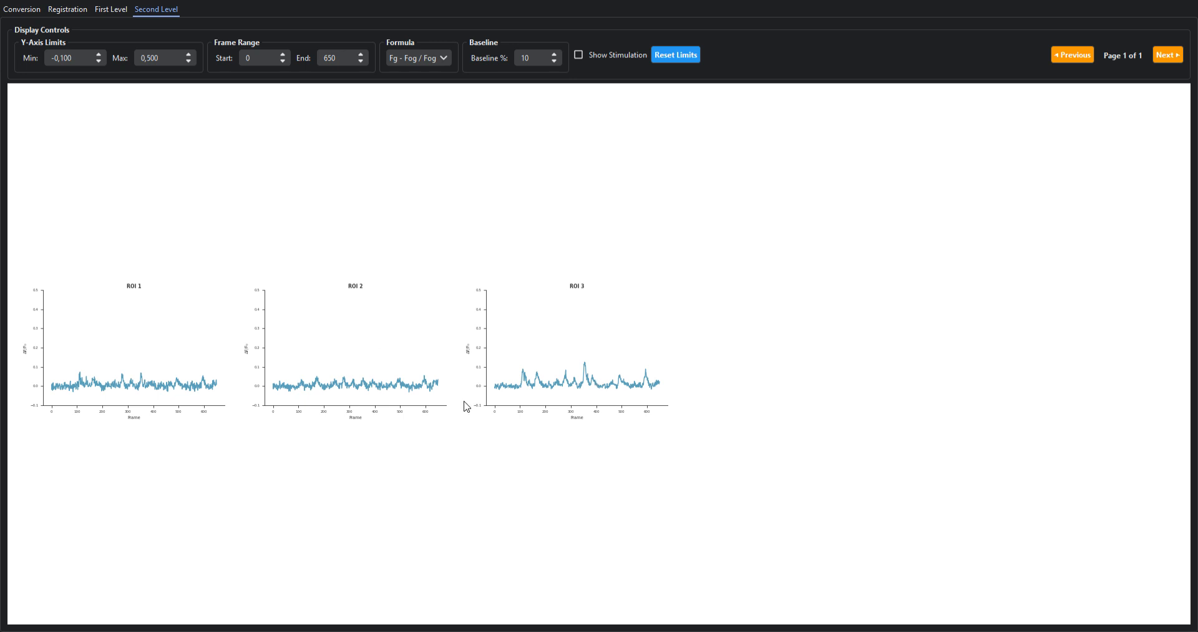
left_click(590, 59)
left_click(75, 63)
double_click(67, 63)
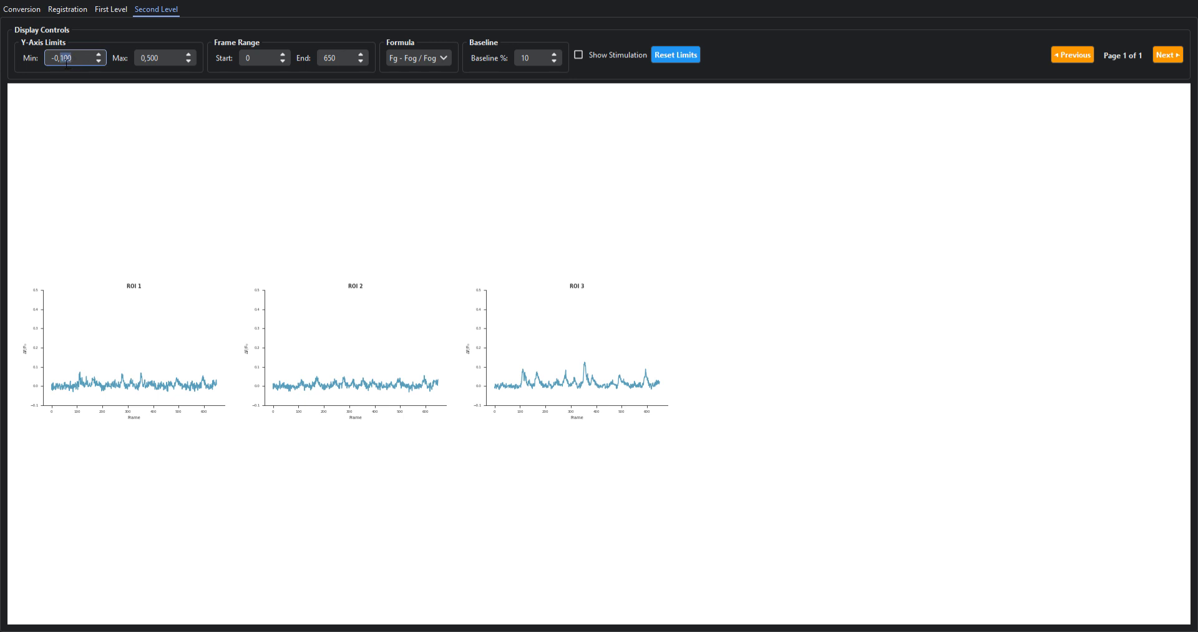
type("500")
double_click(150, 58)
Set the frame range of the Second Level plots to start at 400 and end at 500
left_click(259, 59)
double_click(320, 63)
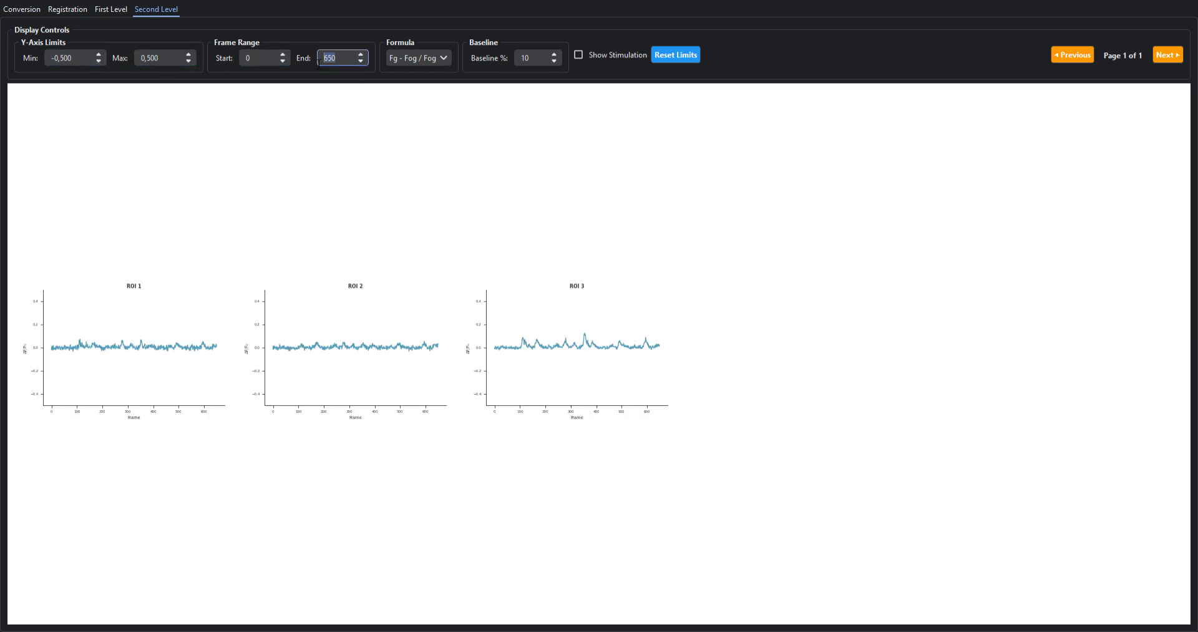
type("500")
key("Return")
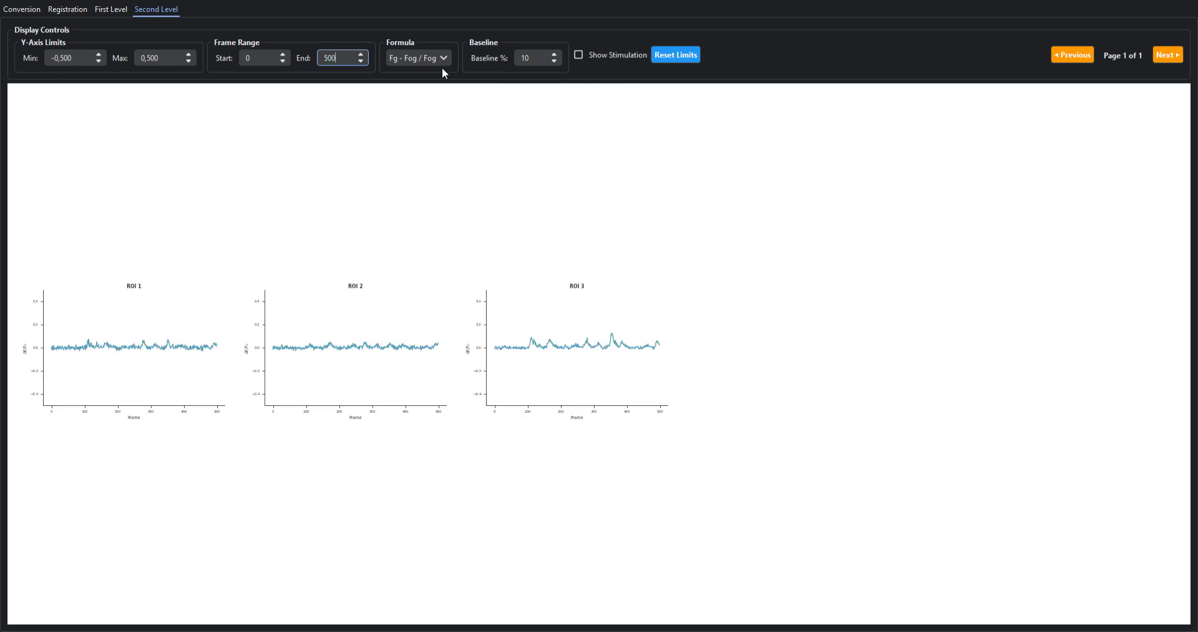
left_click(243, 58)
type("400")
key("Return")
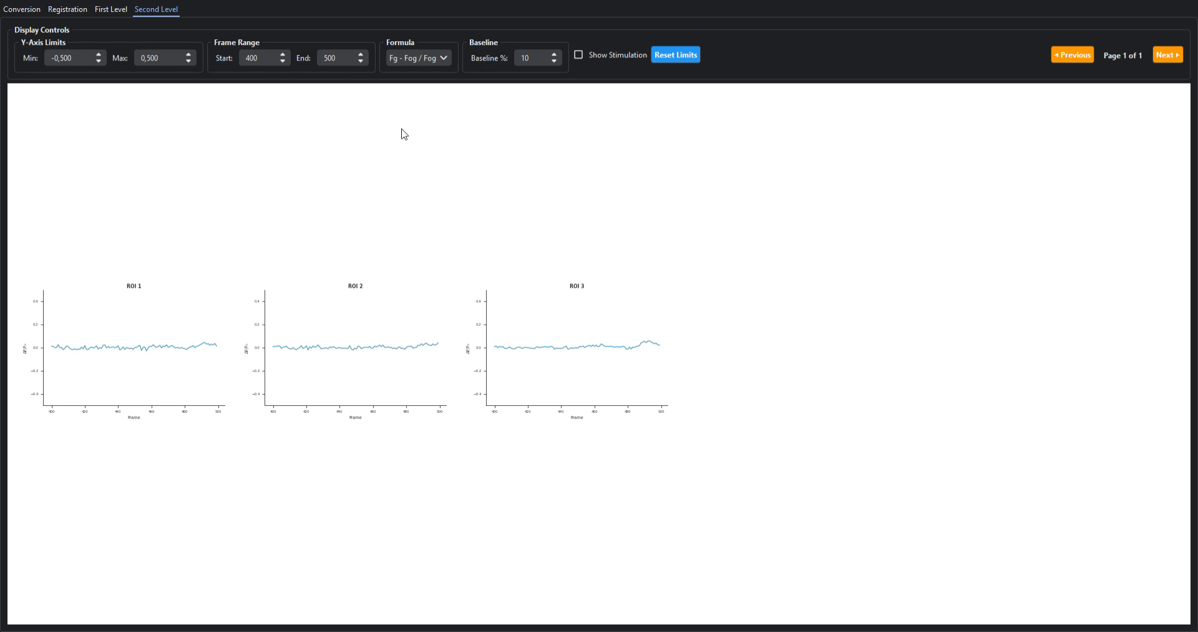
Try a frame range of 150 to 250 on the ROI plots, and reset the display limits
left_click_drag(275, 58, 232, 55)
type("150")
key("Tab")
type("250")
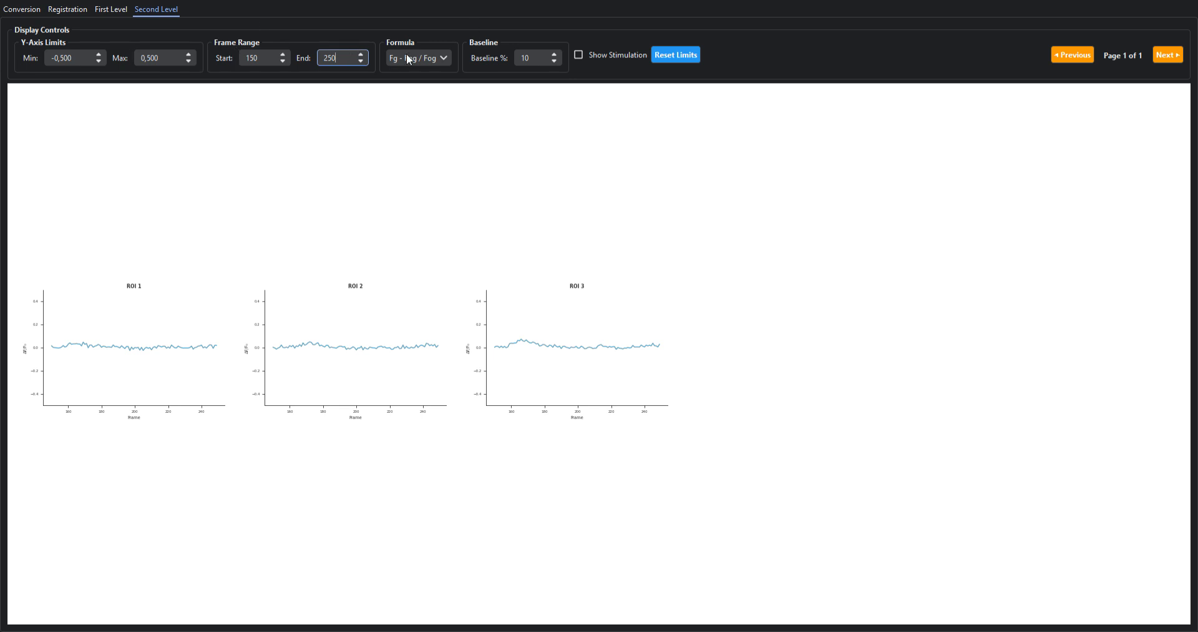
left_click(671, 57)
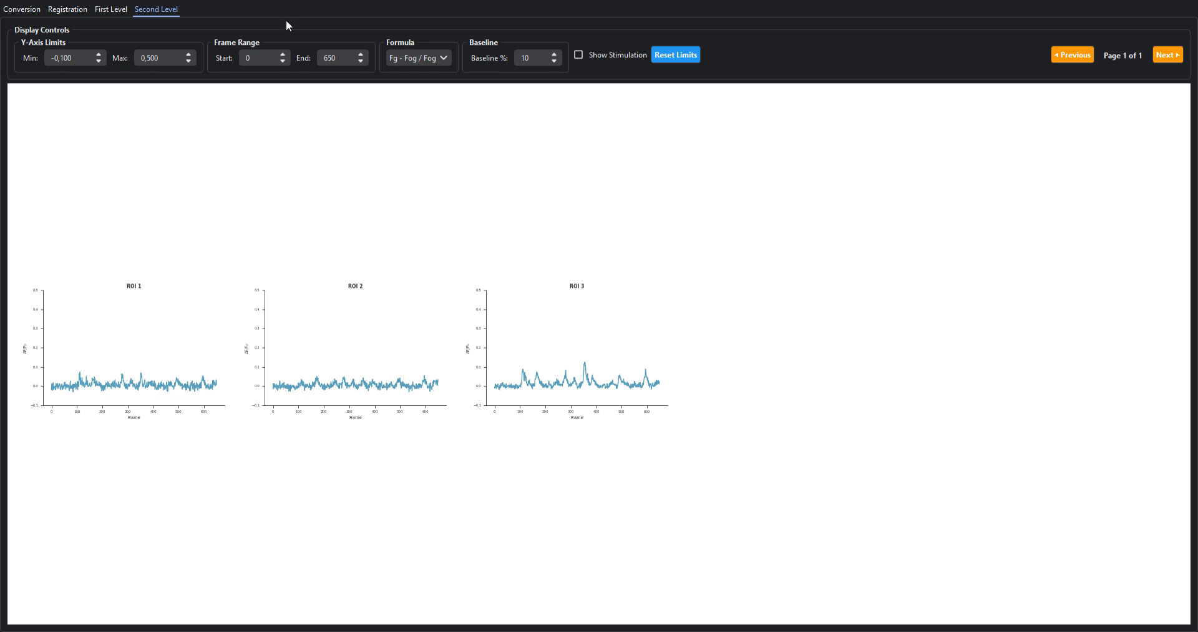
left_click(121, 10)
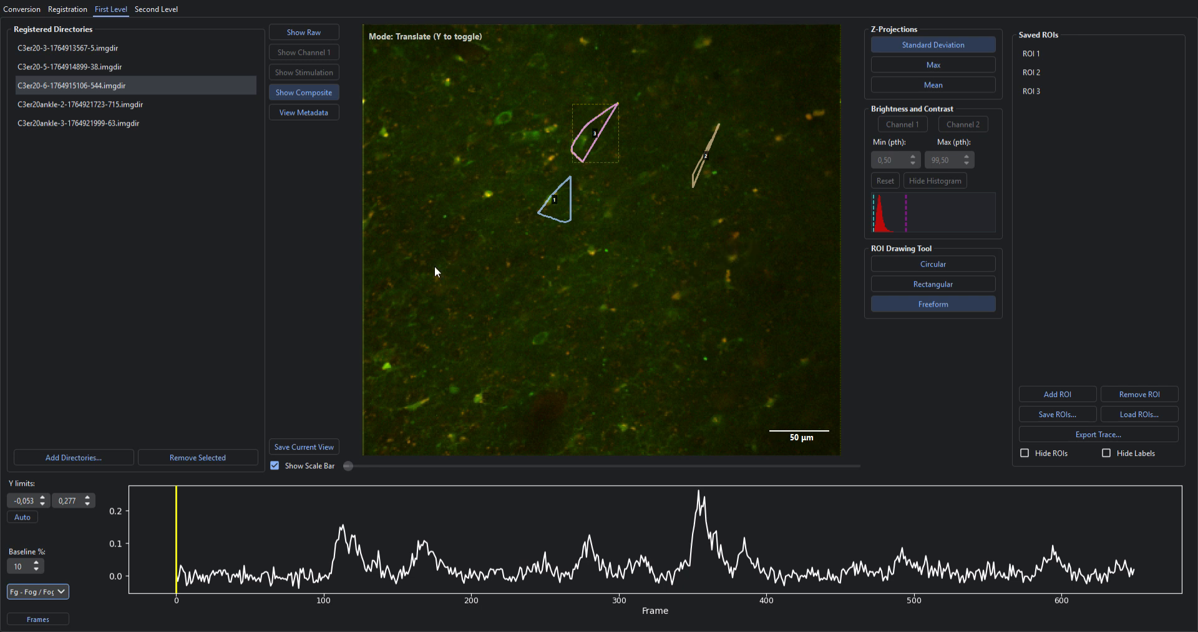
left_click(181, 66)
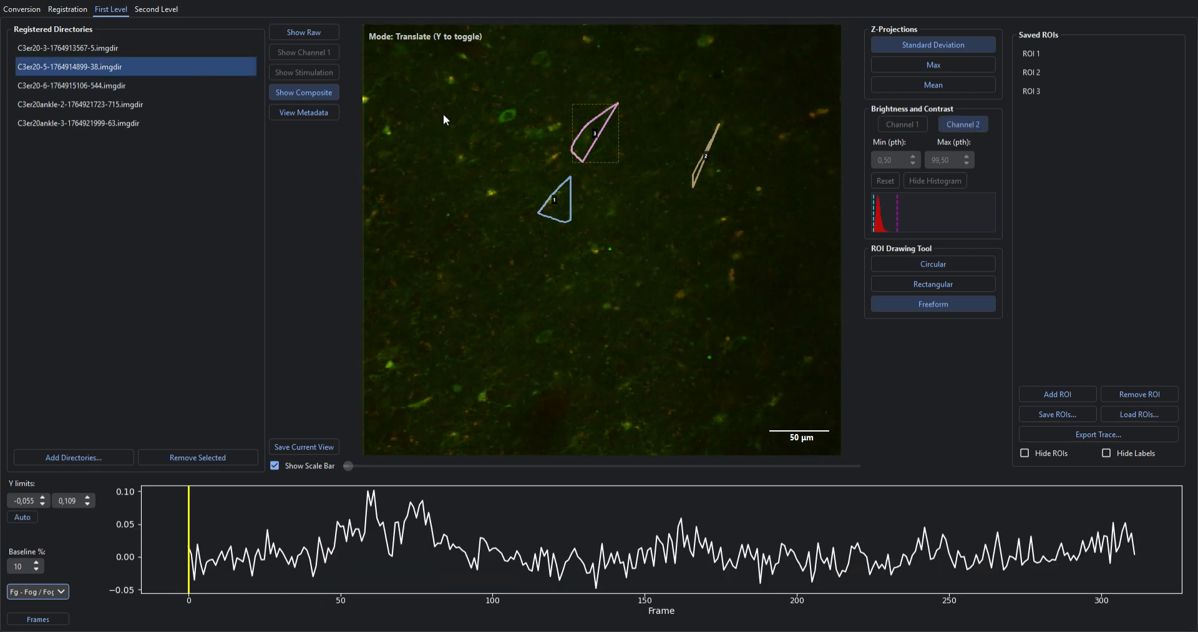
left_click(156, 9)
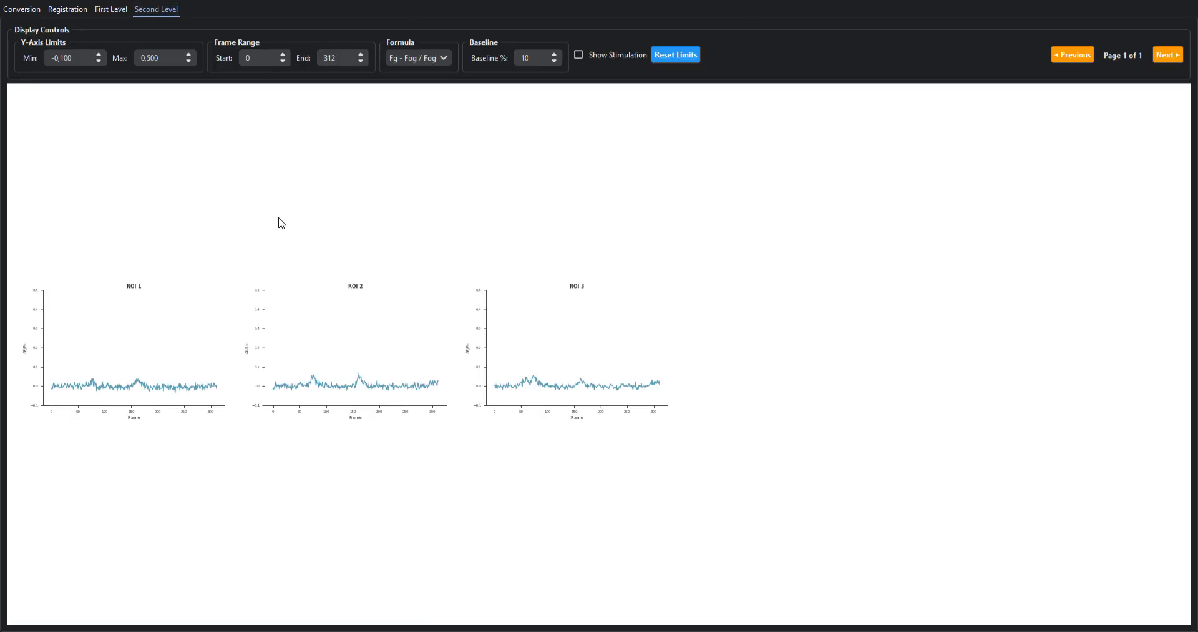
Select all three ROIs in First Level, move them together down and to the left in the image, and check Second Level
left_click(123, 10)
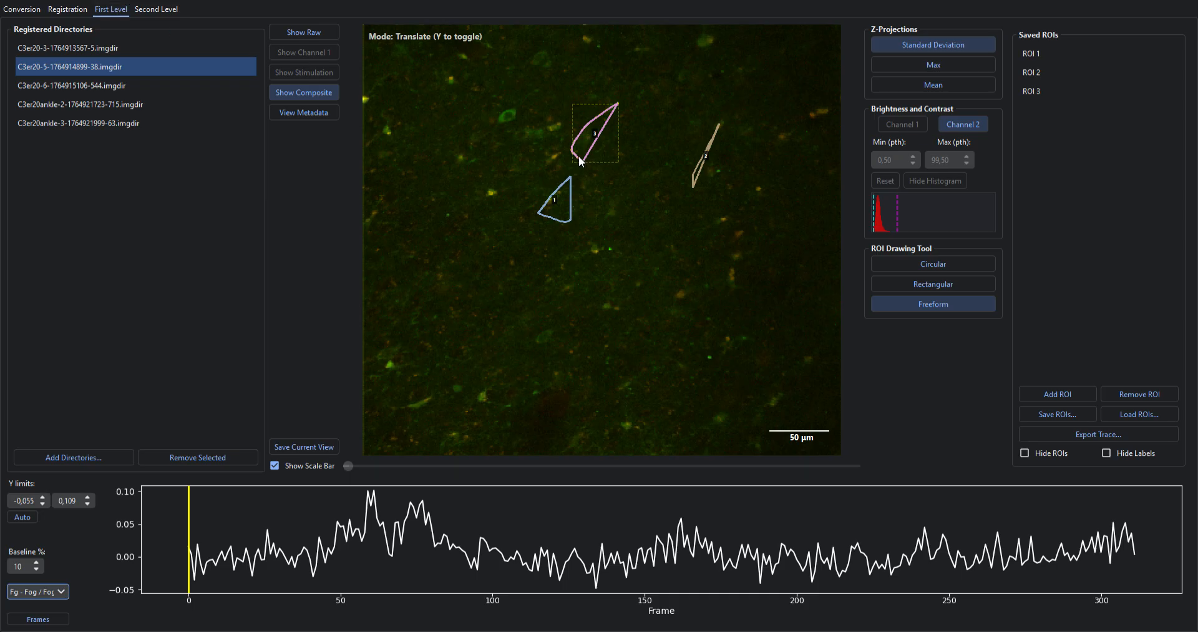
left_click(1027, 58)
key("ctrl+a")
left_click_drag(572, 206, 528, 262)
key("r")
left_click(158, 10)
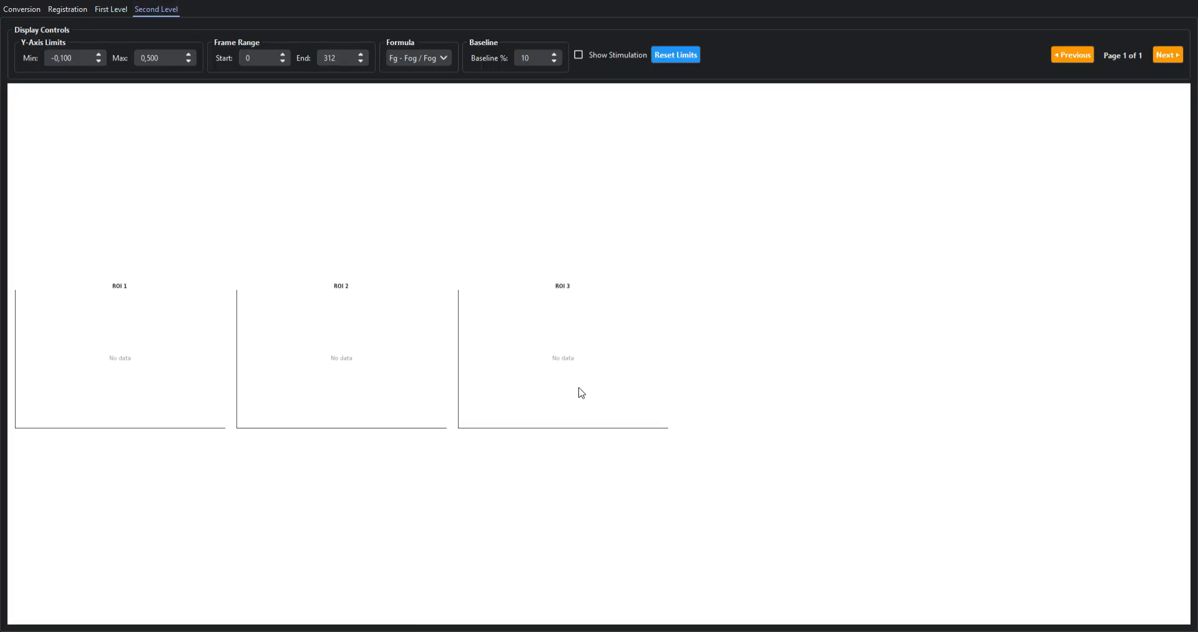
Select ROI 3 in First Level, clear the selection, and check the Second Level plots again
left_click(116, 10)
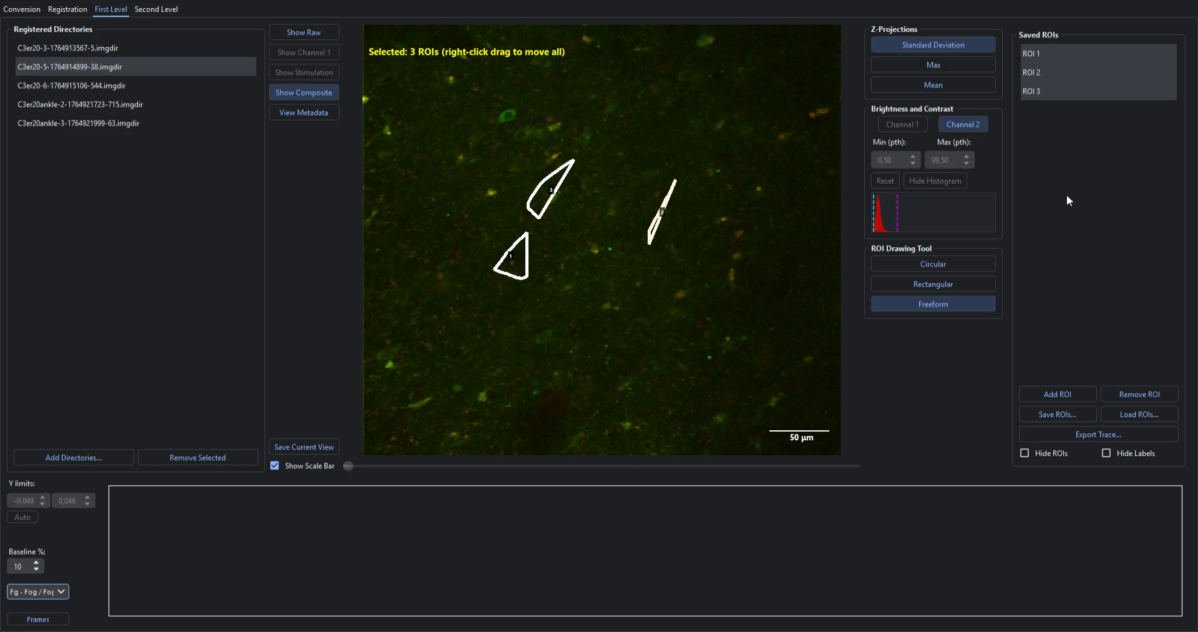
left_click(1071, 95)
left_click(774, 321)
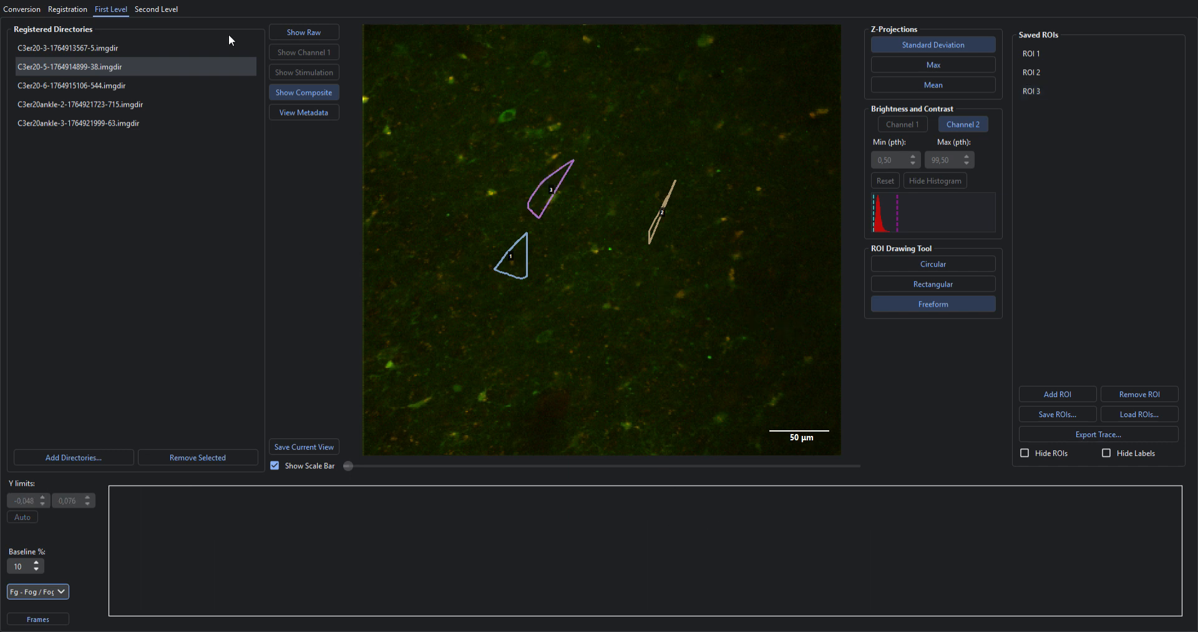
left_click(156, 8)
Move ROI 1, ROI 3 and ROI 2 individually slightly downward in the image, and check their recalculated traces in Second Level
left_click(111, 9)
left_click(513, 265)
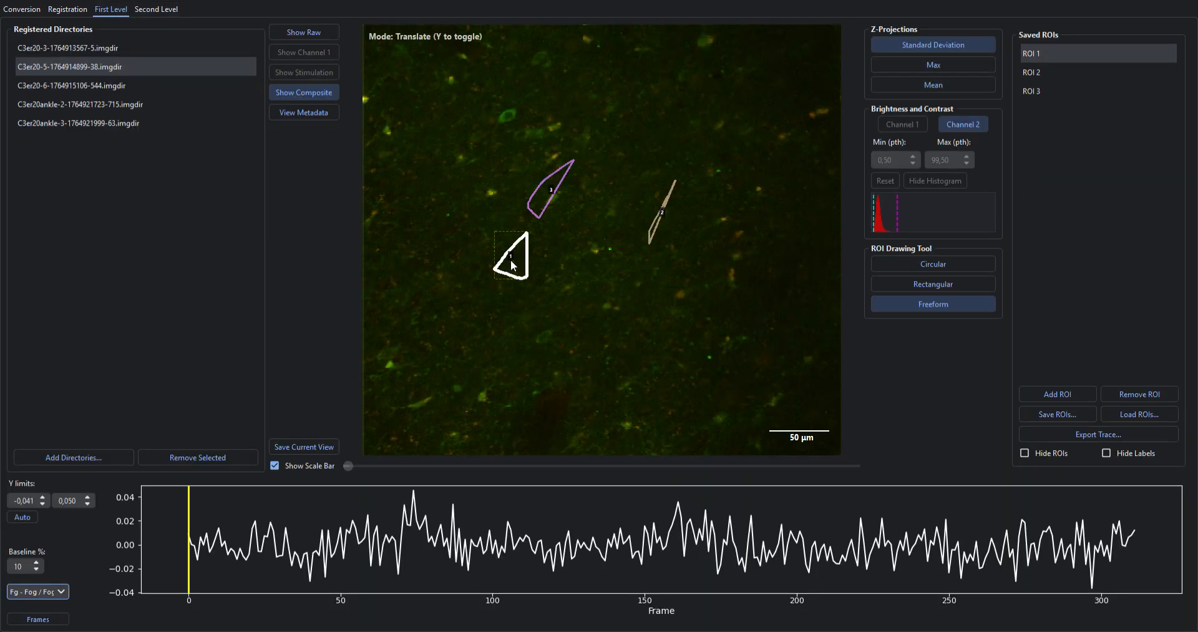
mouse_move(523, 263)
left_mouse_down()
mouse_move(530, 280)
mouse_move(519, 270)
left_mouse_up()
left_click_drag(549, 191, 542, 206)
left_click_drag(658, 217, 660, 233)
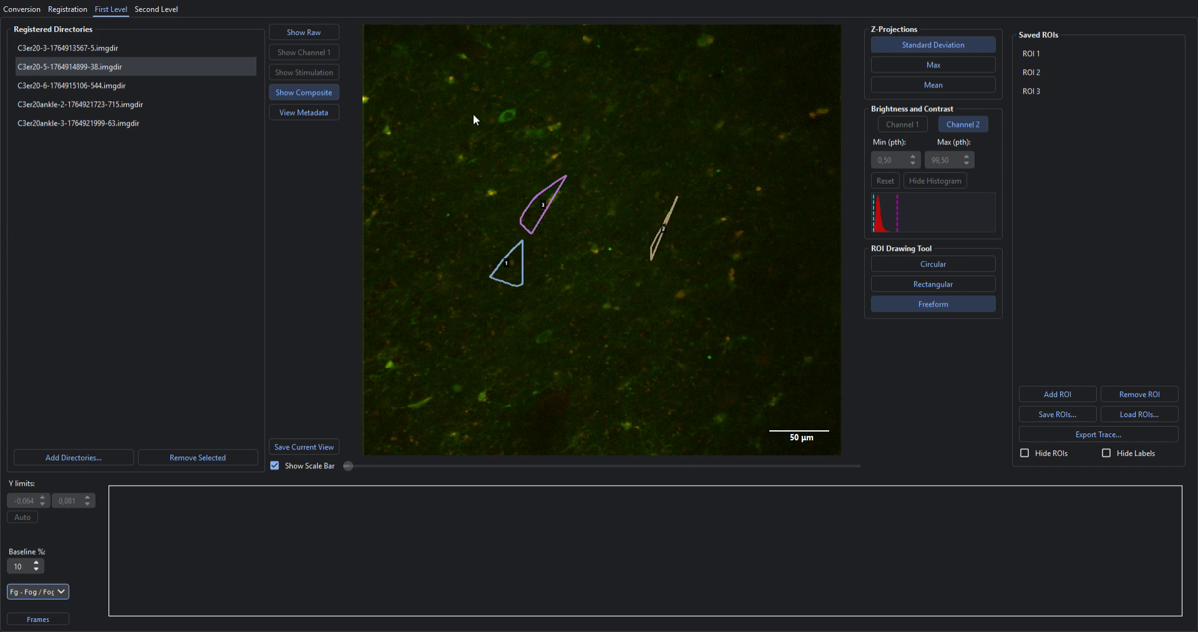
left_click(171, 11)
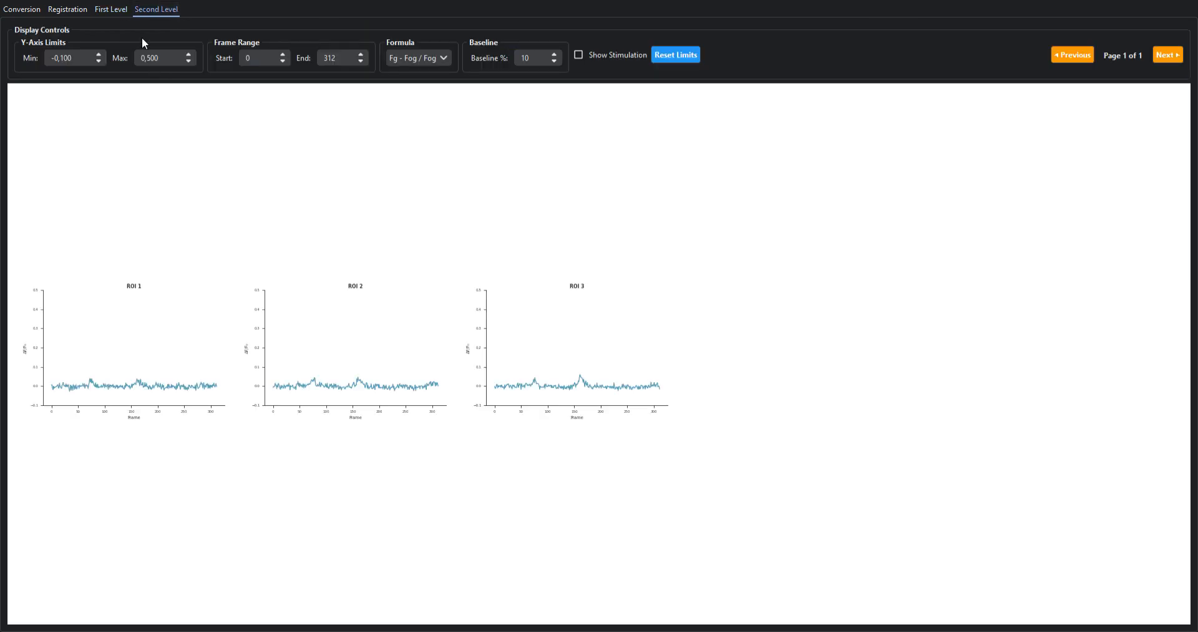
left_click(111, 10)
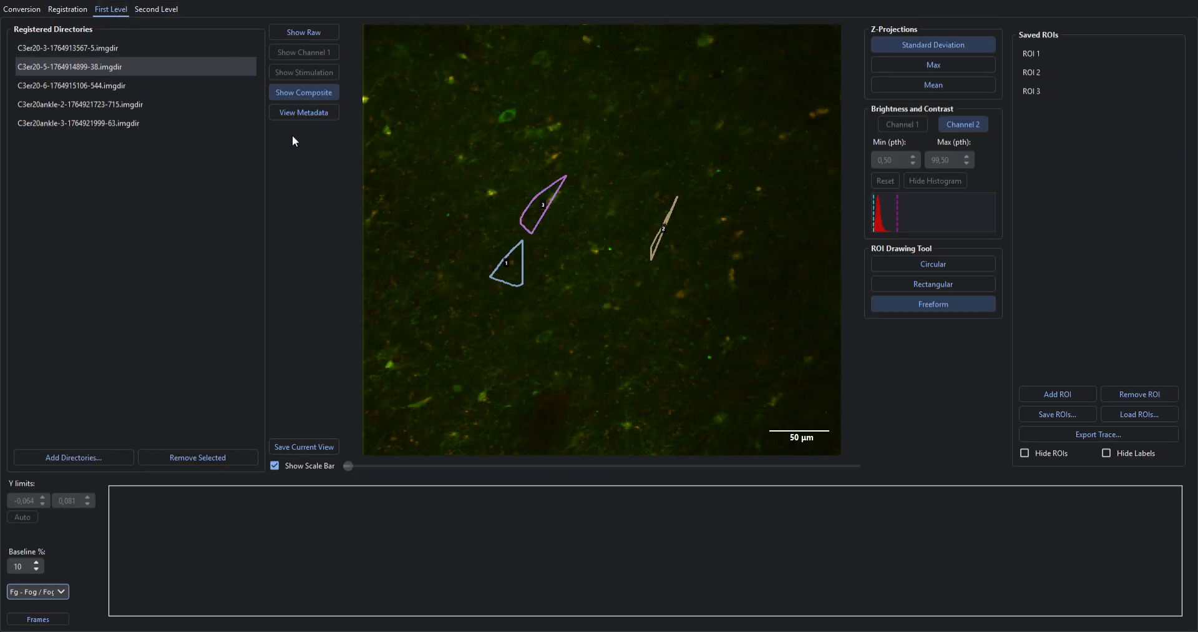